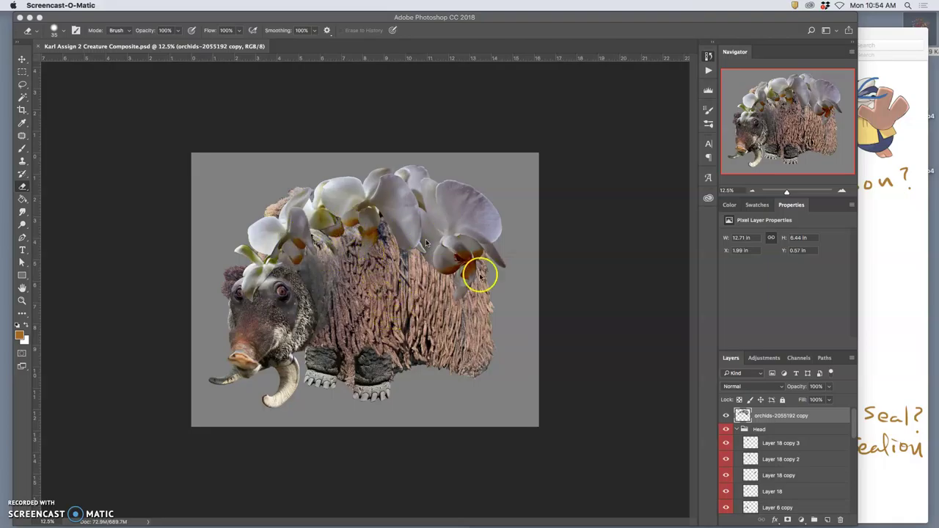
# Compare the creature with and without the orchids-2055192 copy layer by toggling that layer's visibility
pyautogui.click(726, 417)
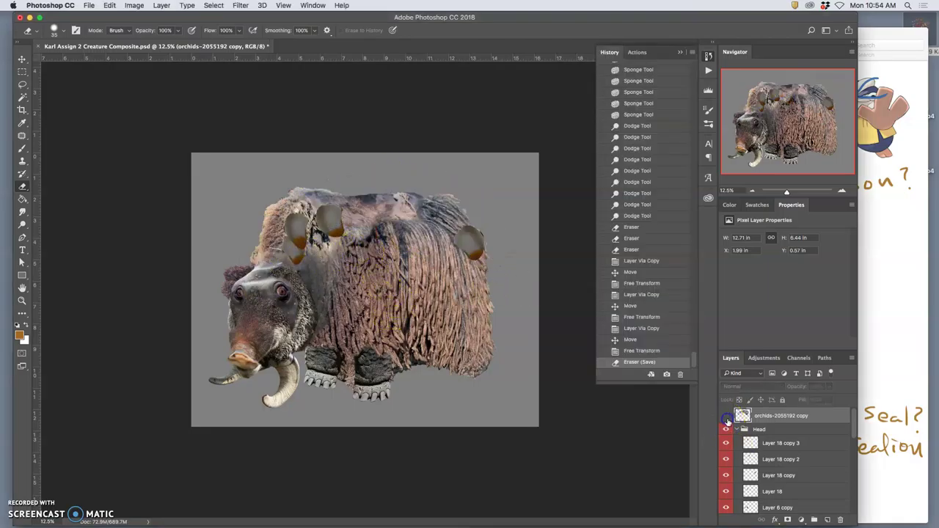
pyautogui.click(726, 416)
pyautogui.click(726, 417)
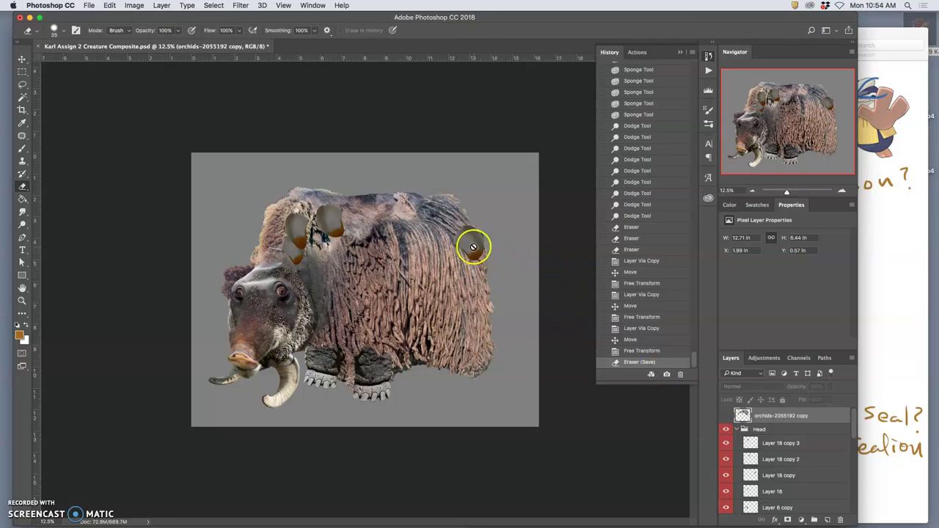
pyautogui.click(726, 416)
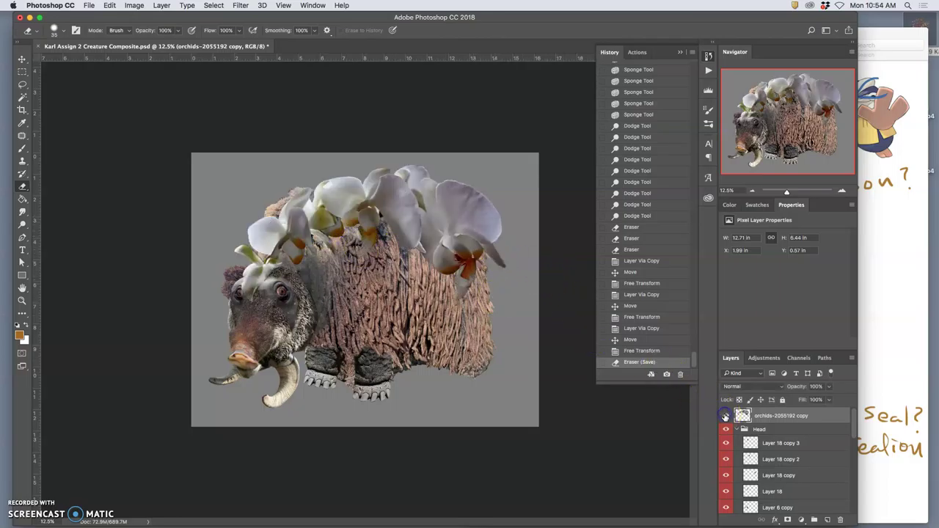
pyautogui.click(726, 416)
pyautogui.click(726, 416)
# Lasso the red-orange centre of the rearmost large orchid and copy the selection to a new layer
pyautogui.click(22, 84)
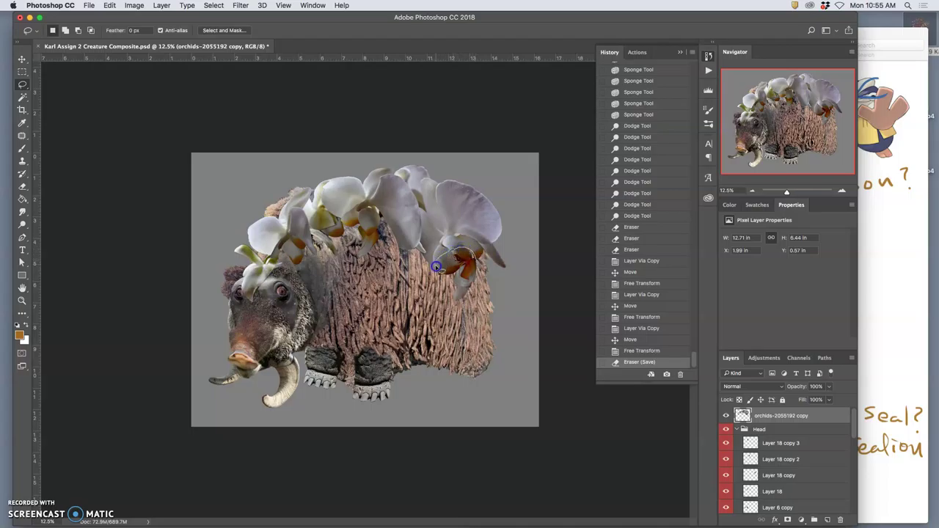
pyautogui.moveTo(480, 278); pyautogui.dragTo(482, 272)
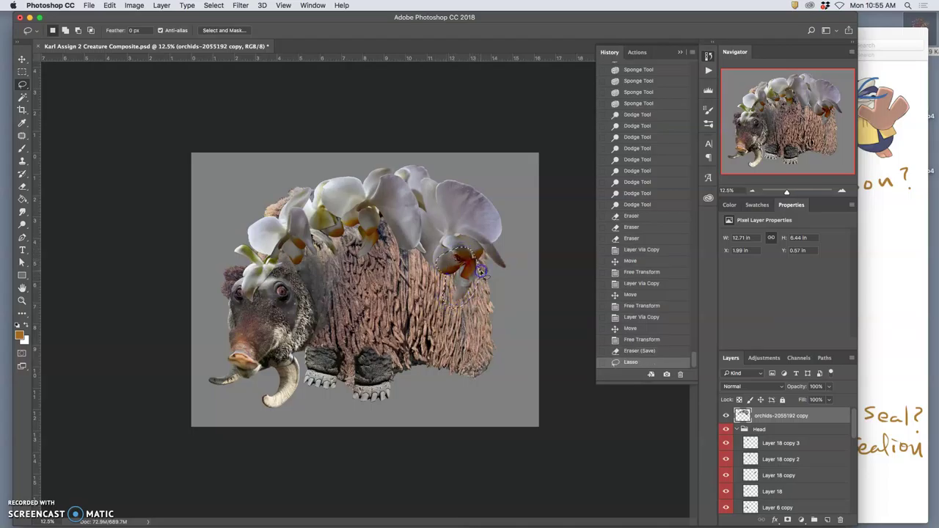
pyautogui.press('super+j')
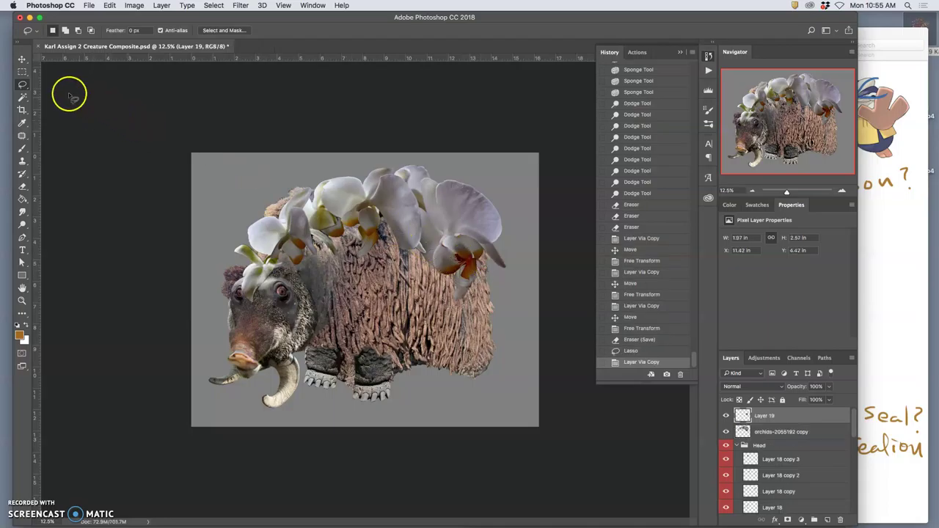
# Position the copied orchid centre above the creature's eye, rotated about -57 degrees, and send its layer behind the orchids layer
pyautogui.click(22, 59)
pyautogui.moveTo(465, 260); pyautogui.dragTo(300, 215)
pyautogui.press('super+t')
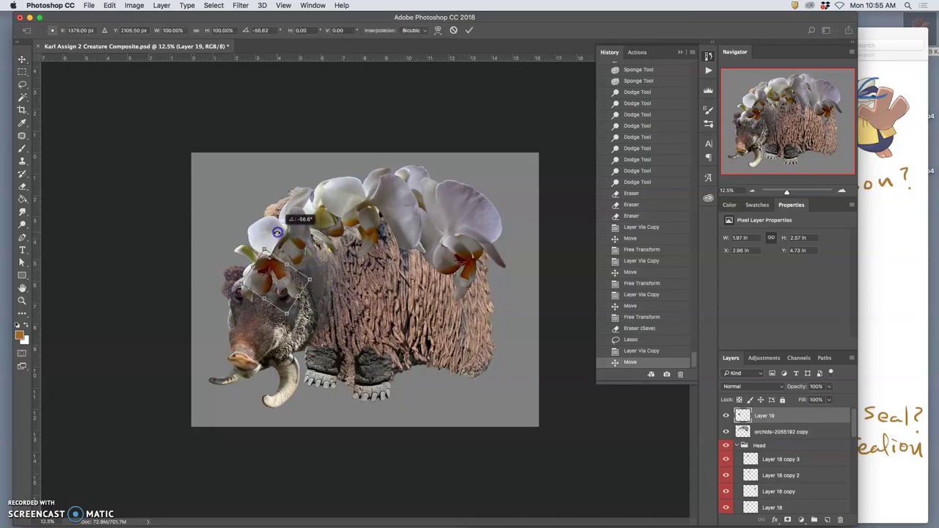
pyautogui.moveTo(268, 266); pyautogui.dragTo(284, 270)
pyautogui.click(307, 275)
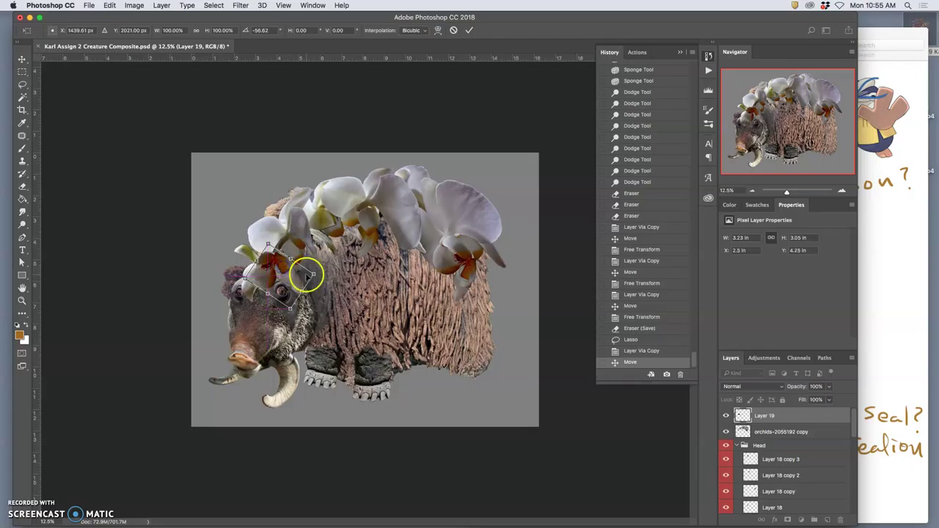
pyautogui.press('Return')
pyautogui.press('super+bracketleft')
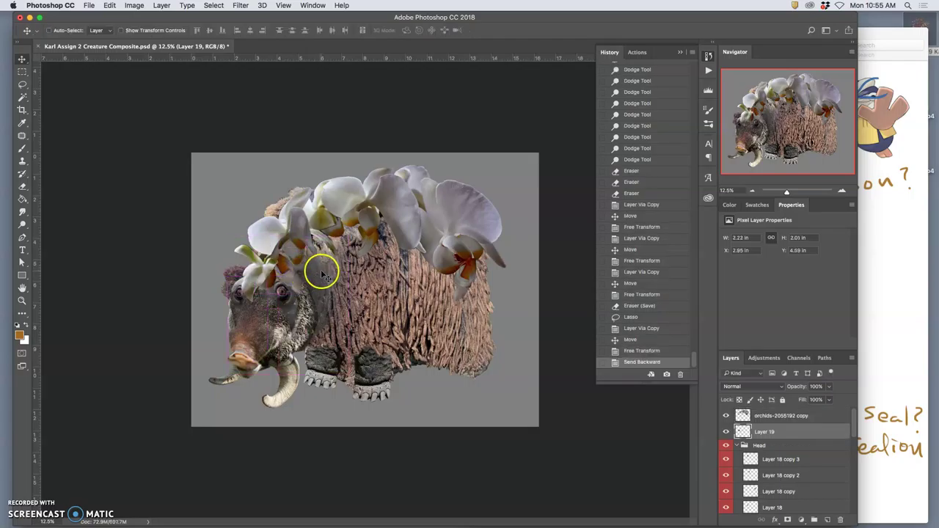
# Warp the copied orchid centre so its petals fit behind the orchid on the forehead, and apply the transform
pyautogui.scroll(3, 321, 273)
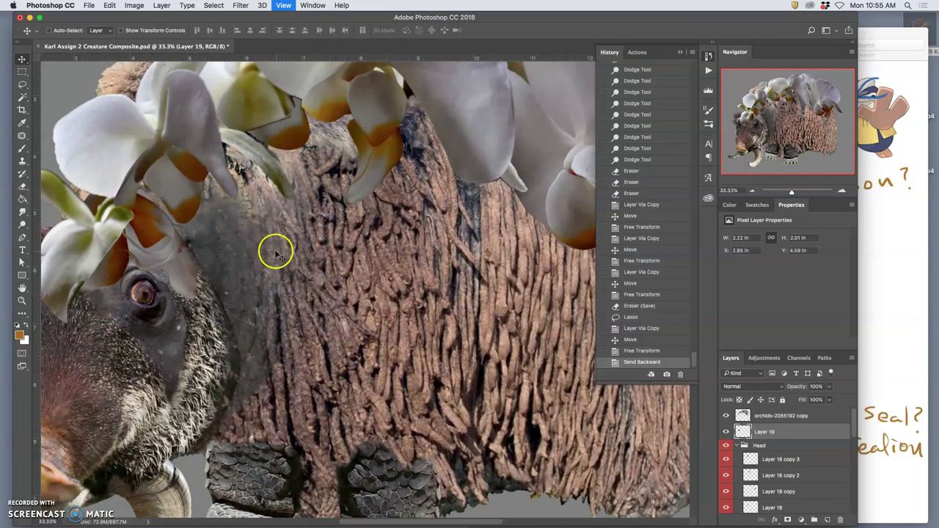
pyautogui.press('super+t')
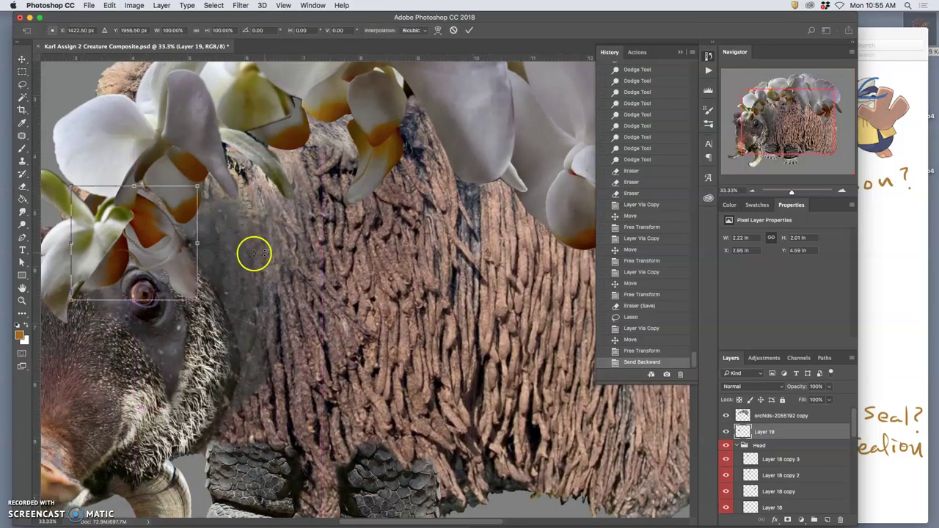
pyautogui.rightClick(189, 255)
pyautogui.click(211, 315)
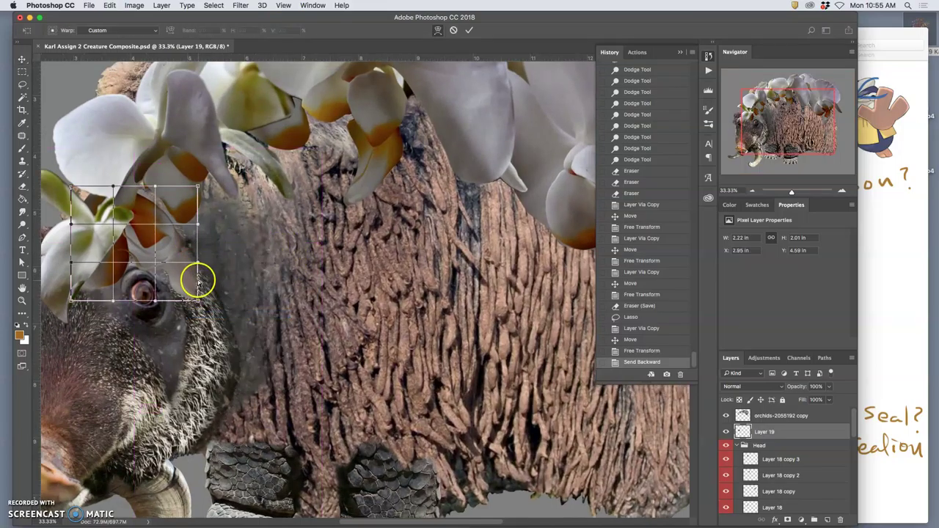
pyautogui.moveTo(197, 280); pyautogui.dragTo(184, 239)
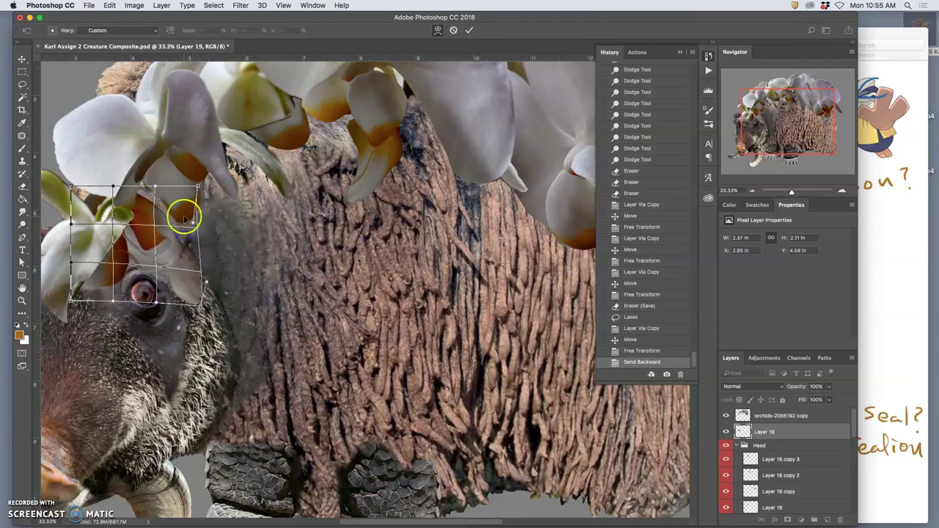
pyautogui.moveTo(130, 184); pyautogui.dragTo(136, 184)
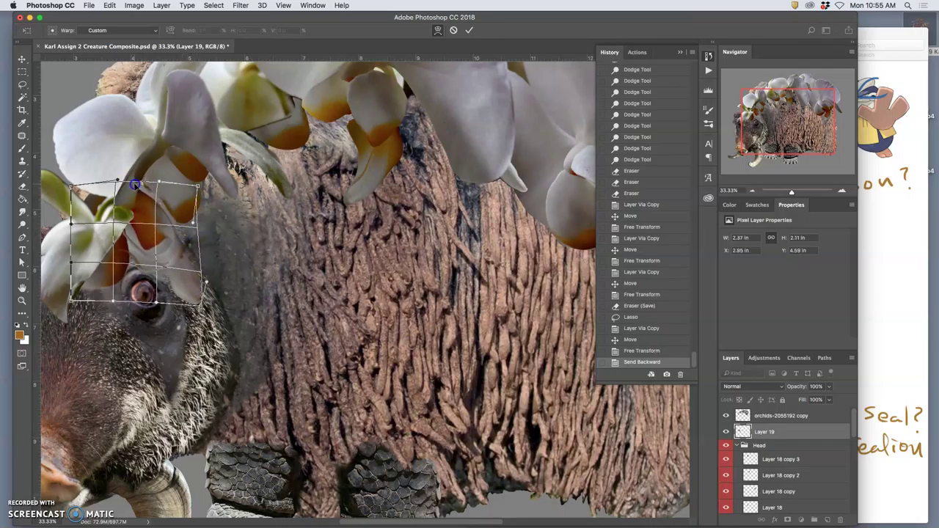
pyautogui.press('Return')
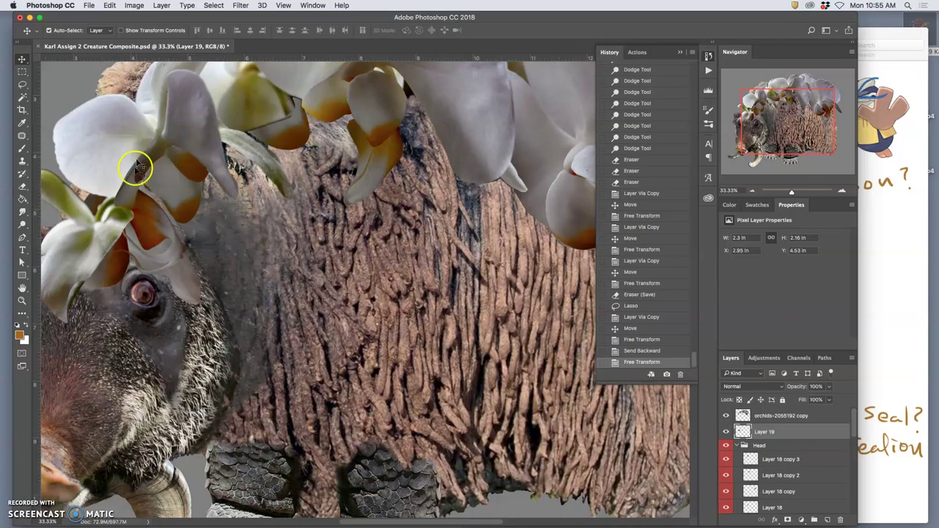
pyautogui.moveTo(119, 256); pyautogui.dragTo(99, 248)
# Erase the inner edge of the forehead orchid on the orchids-2055192 copy layer to blend it with the copied centre
pyautogui.click(22, 186)
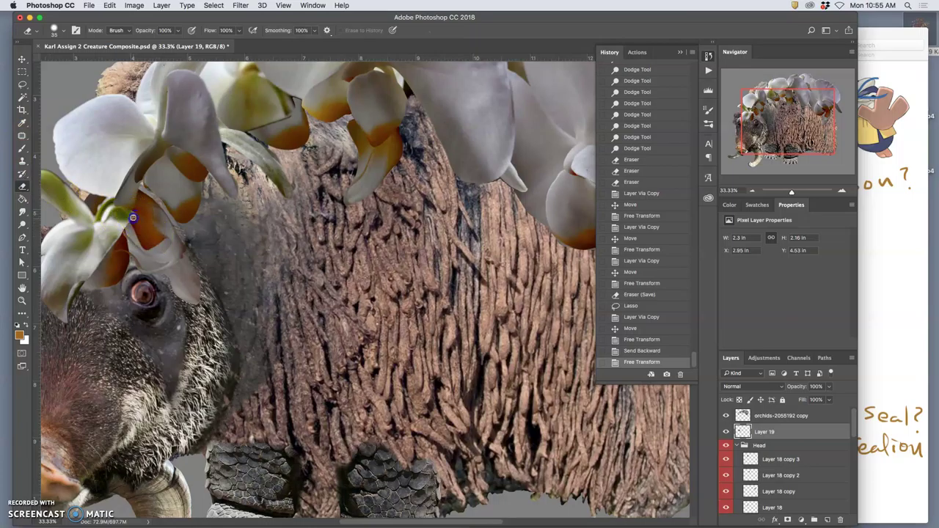
pyautogui.click(133, 217)
pyautogui.press('super+z')
pyautogui.keyDown('super'); pyautogui.click(106, 234); pyautogui.keyUp('super')
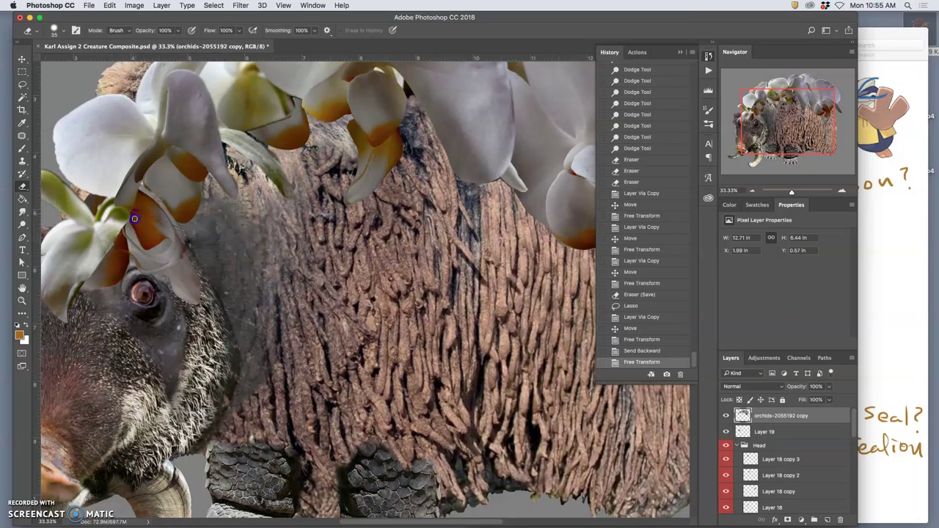
pyautogui.moveTo(131, 211); pyautogui.dragTo(116, 241)
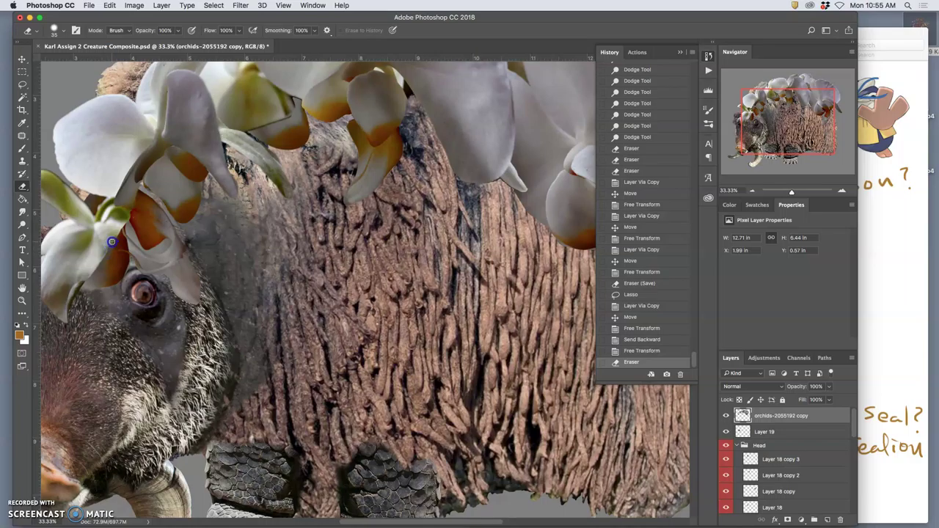
pyautogui.moveTo(112, 245); pyautogui.dragTo(109, 247)
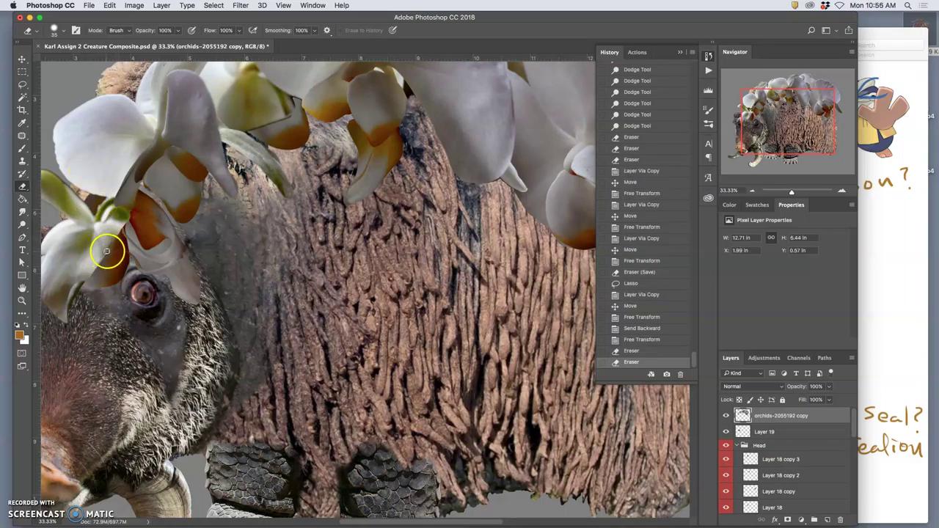
# Enlarge the eraser to 83 px and erase more of the forehead orchid's lower petal and its centre
pyautogui.click(63, 29)
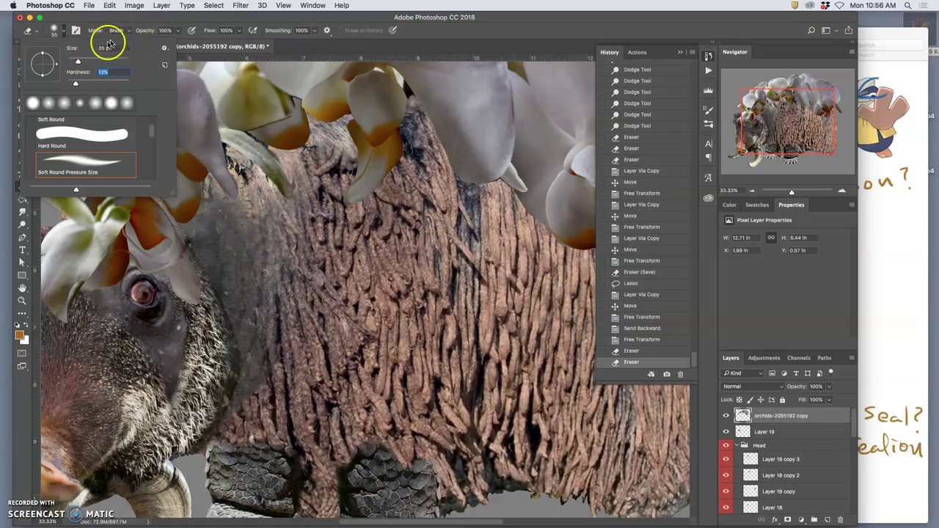
pyautogui.click(93, 62)
pyautogui.click(105, 256)
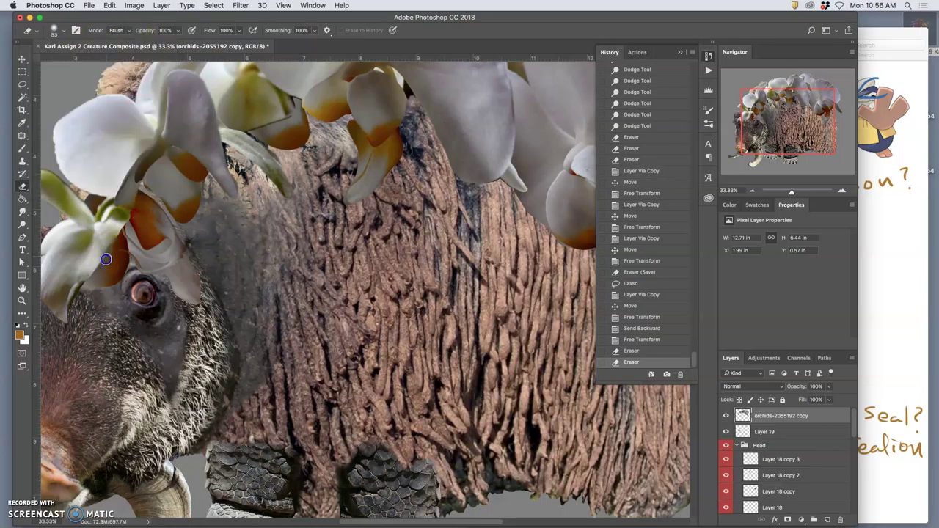
pyautogui.click(78, 285)
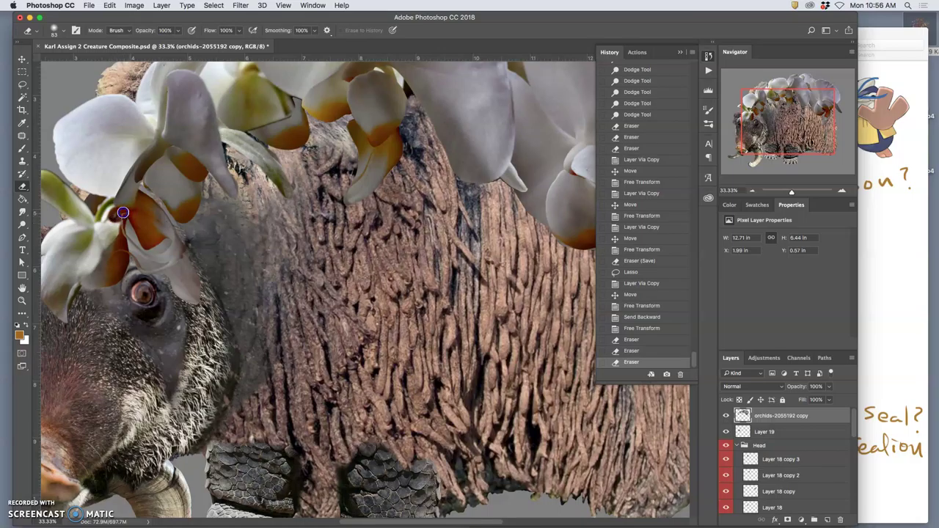
pyautogui.click(111, 217)
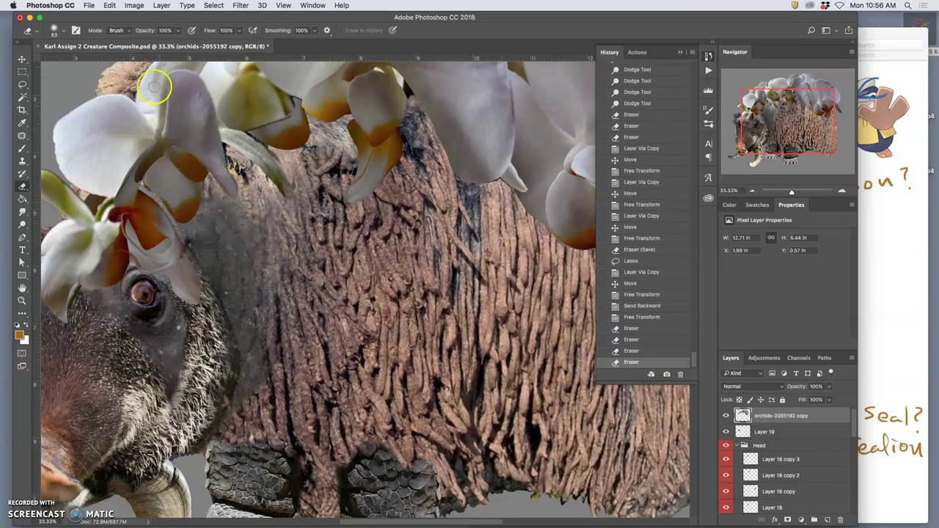
# Soften the eraser to 0% hardness at 188 px and erase leftover orchid edges around the forehead orchid and the eye
pyautogui.click(64, 33)
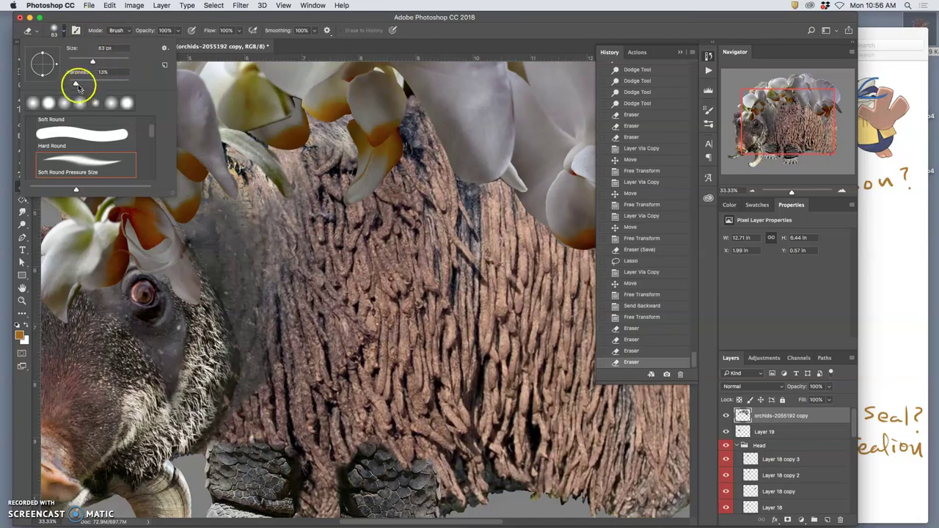
pyautogui.moveTo(76, 83); pyautogui.dragTo(68, 85)
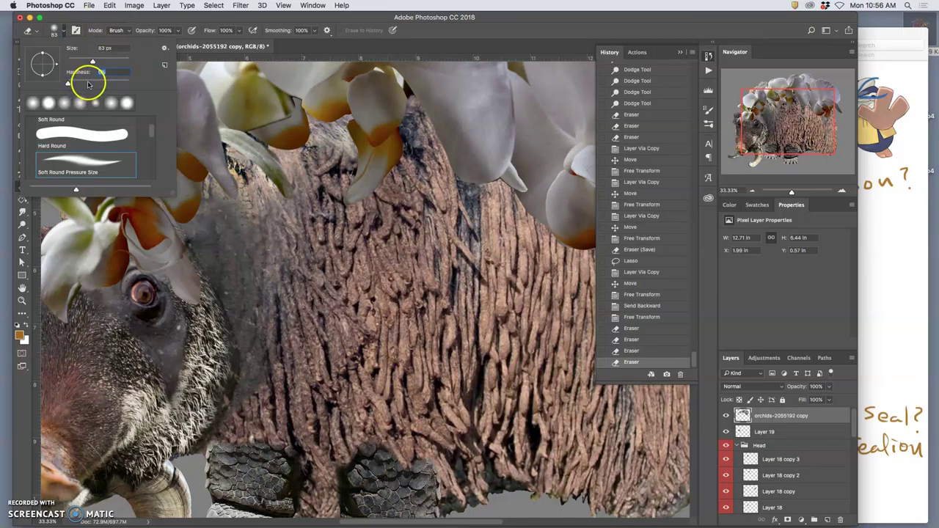
pyautogui.moveTo(122, 59); pyautogui.dragTo(111, 61)
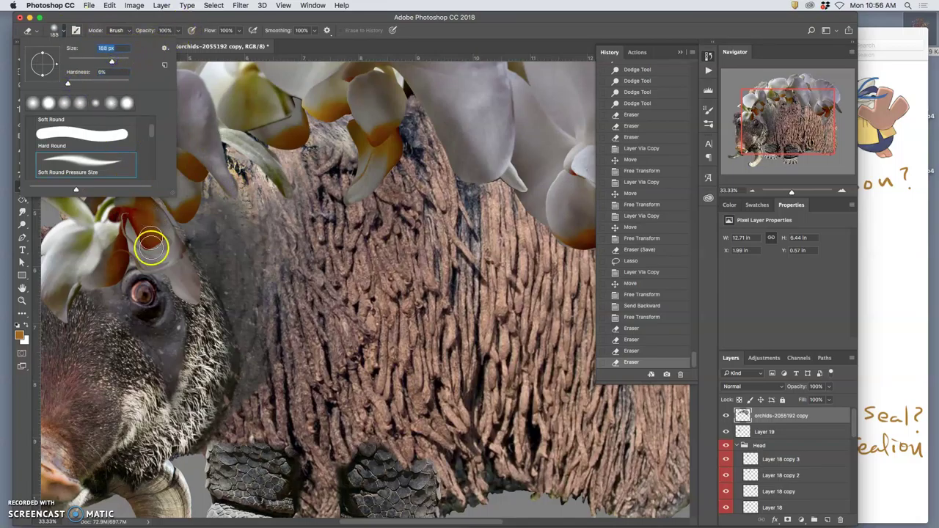
pyautogui.click(108, 268)
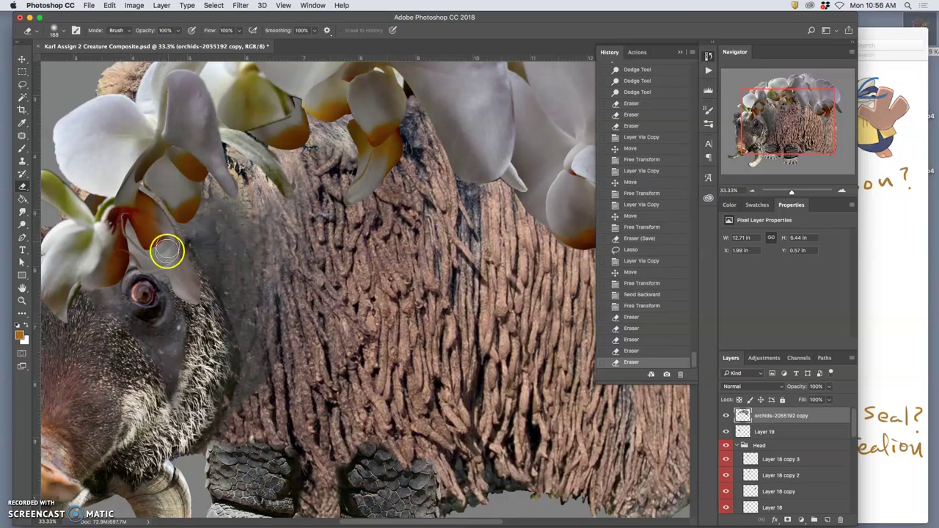
pyautogui.click(118, 219)
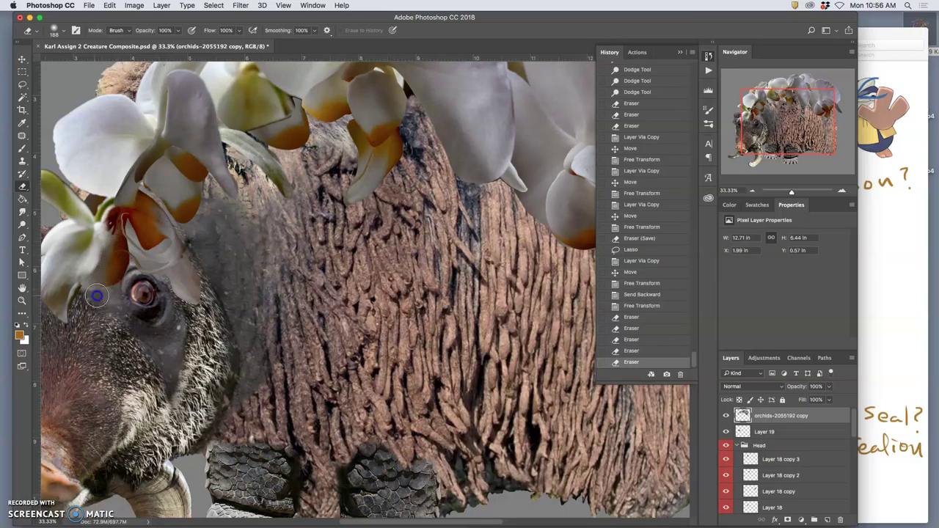
pyautogui.moveTo(90, 389)
pyautogui.mouseDown()
pyautogui.moveTo(143, 294)
pyautogui.moveTo(132, 281)
pyautogui.mouseUp()
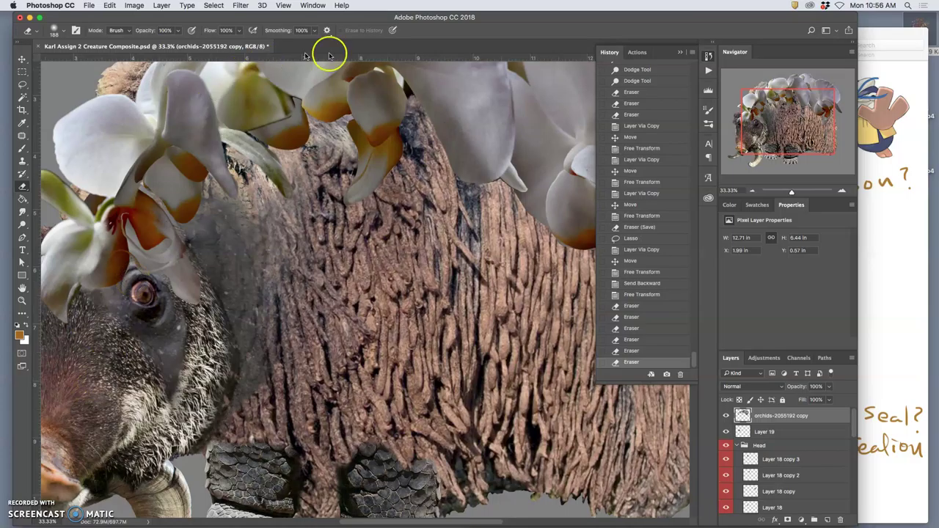
# Enlarge the eraser to 348 px and clean up the orchids layer over the root-like fur below the large orchids
pyautogui.moveTo(323, 276); pyautogui.dragTo(198, 440)
pyautogui.moveTo(257, 285); pyautogui.dragTo(220, 244)
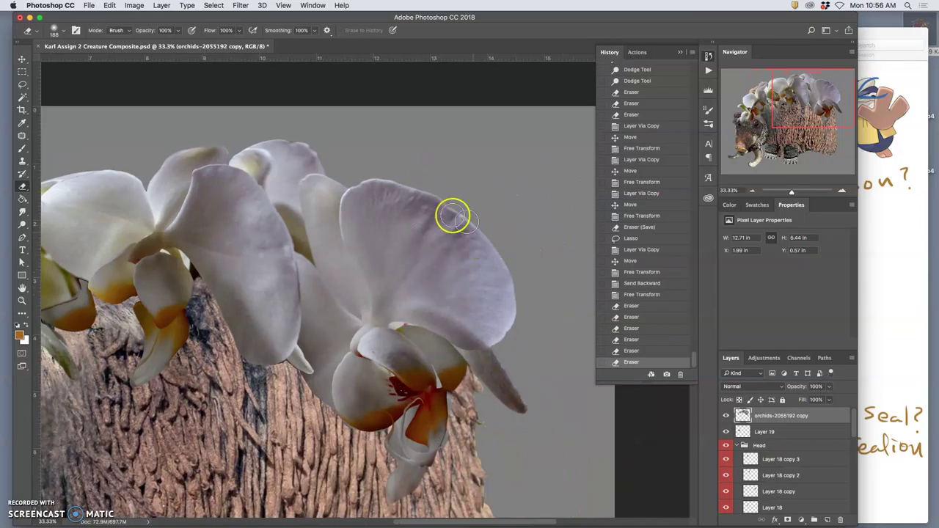
pyautogui.moveTo(332, 357); pyautogui.dragTo(419, 229)
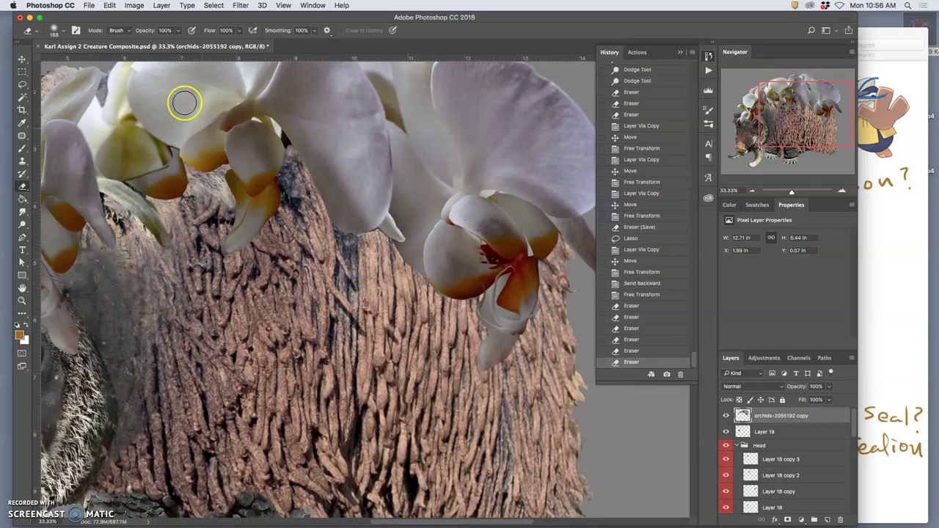
pyautogui.click(56, 33)
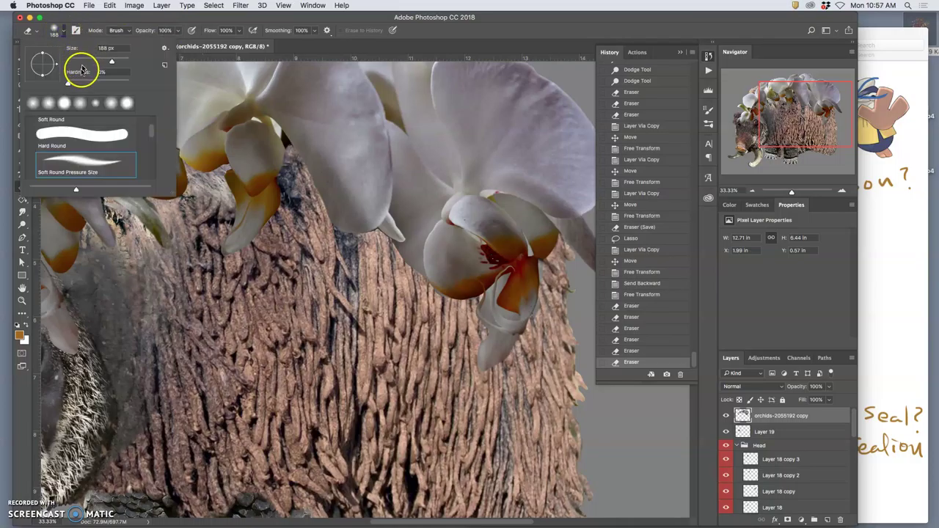
pyautogui.moveTo(114, 62); pyautogui.dragTo(125, 62)
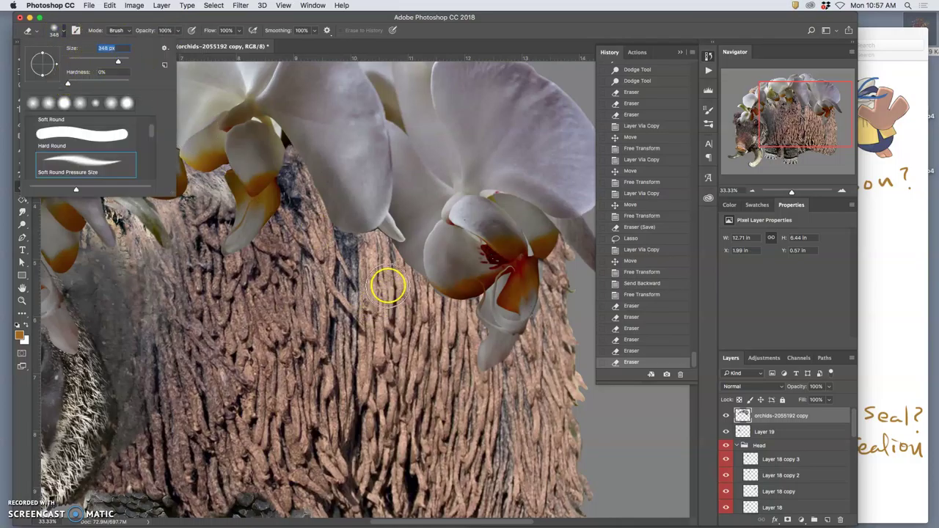
pyautogui.click(392, 279)
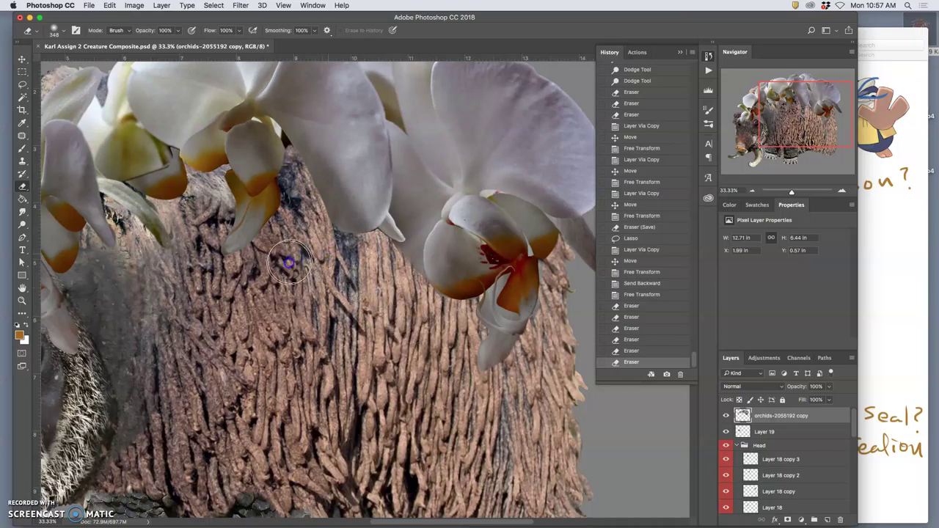
pyautogui.moveTo(407, 317); pyautogui.dragTo(389, 325)
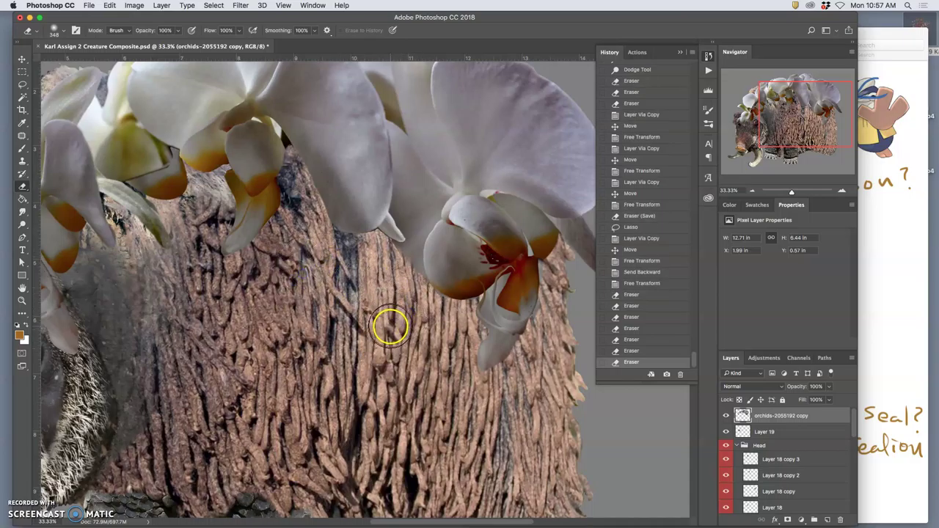
# Erase orchid leftovers over the root-like fur between the large orchids on the orchids-2055192 copy layer, undoing the stroke that cuts into the petal
pyautogui.press('super+equal')
pyautogui.press('super+equal')
pyautogui.press('super+equal')
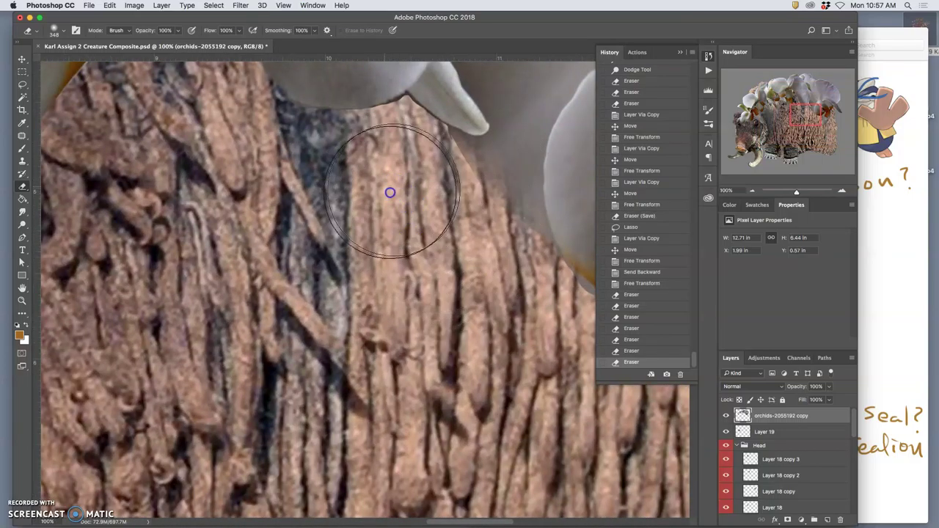
pyautogui.moveTo(386, 196)
pyautogui.mouseDown()
pyautogui.moveTo(407, 196)
pyautogui.moveTo(416, 260)
pyautogui.mouseUp()
pyautogui.moveTo(419, 214)
pyautogui.mouseDown()
pyautogui.moveTo(413, 203)
pyautogui.moveTo(428, 247)
pyautogui.moveTo(459, 283)
pyautogui.mouseUp()
pyautogui.moveTo(418, 254)
pyautogui.mouseDown()
pyautogui.moveTo(417, 225)
pyautogui.moveTo(398, 184)
pyautogui.moveTo(411, 184)
pyautogui.moveTo(400, 193)
pyautogui.moveTo(412, 181)
pyautogui.mouseUp()
pyautogui.moveTo(480, 128); pyautogui.dragTo(471, 145)
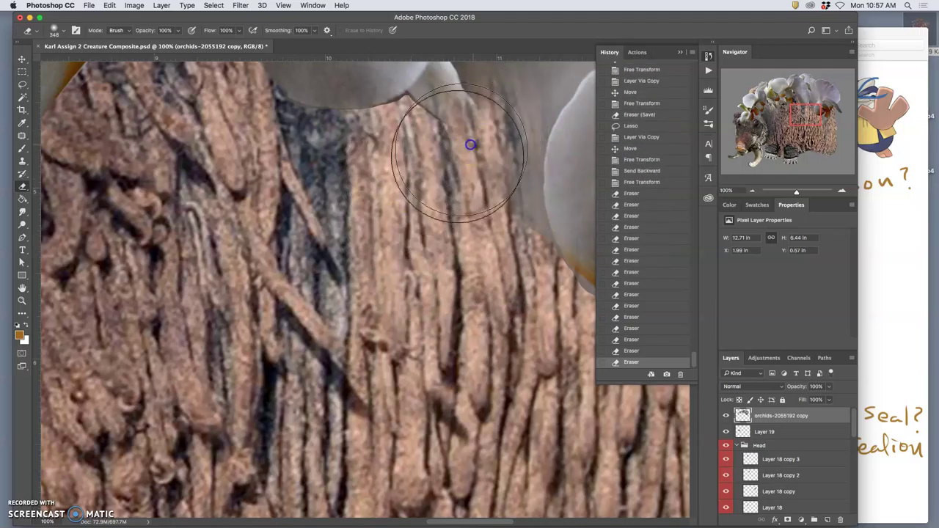
pyautogui.press('super+z')
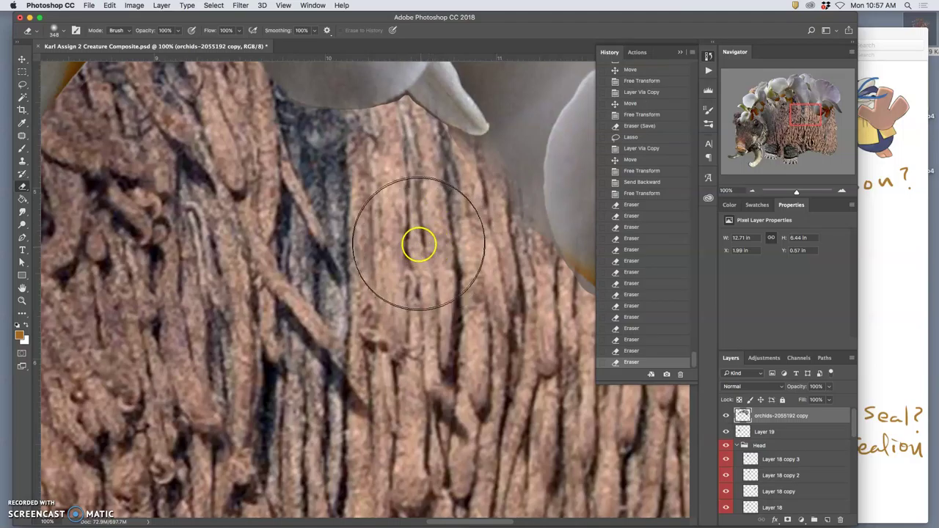
pyautogui.moveTo(399, 197)
pyautogui.mouseDown()
pyautogui.moveTo(408, 178)
pyautogui.moveTo(413, 189)
pyautogui.moveTo(409, 168)
pyautogui.moveTo(396, 203)
pyautogui.mouseUp()
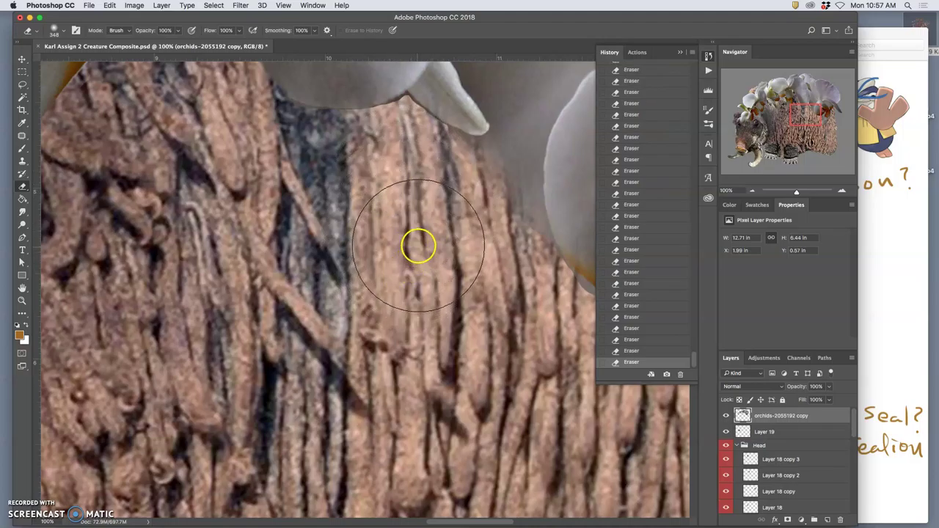
# Merge orchids-2055192 copy, Layer 19, Layer 18 and the three Layer 18 copies into a single layer
pyautogui.press('super+minus')
pyautogui.press('super+minus')
pyautogui.press('super+minus')
pyautogui.press('super+minus')
pyautogui.press('super+minus')
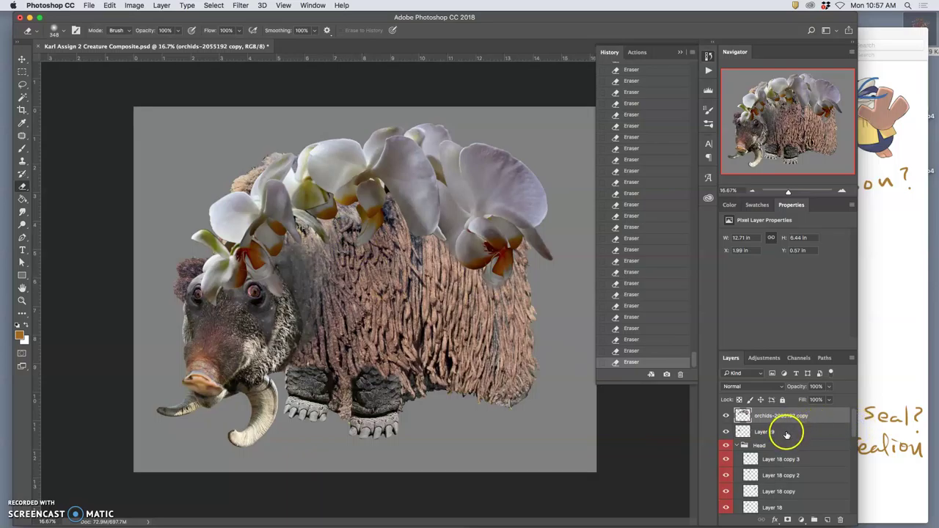
pyautogui.keyDown('shift'); pyautogui.click(776, 433); pyautogui.keyUp('shift')
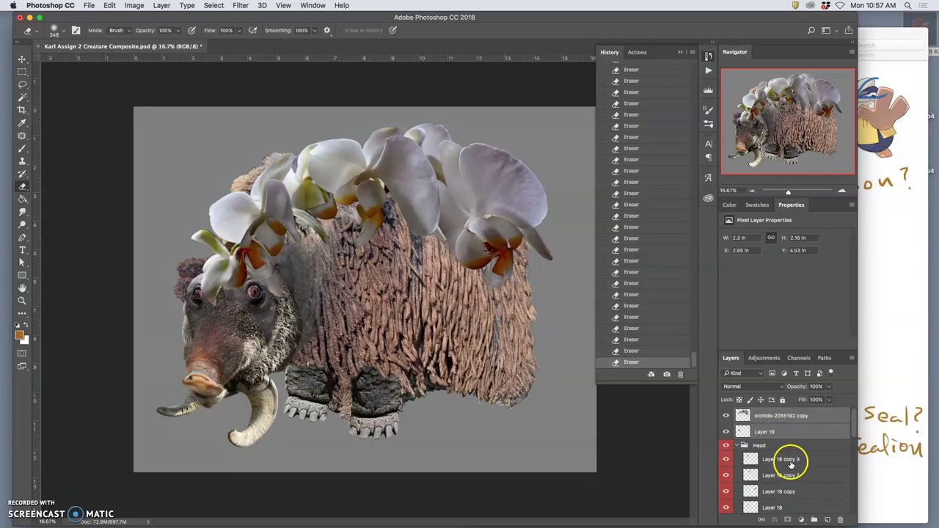
pyautogui.keyDown('shift'); pyautogui.click(790, 462); pyautogui.keyUp('shift')
pyautogui.keyDown('shift'); pyautogui.click(790, 477); pyautogui.keyUp('shift')
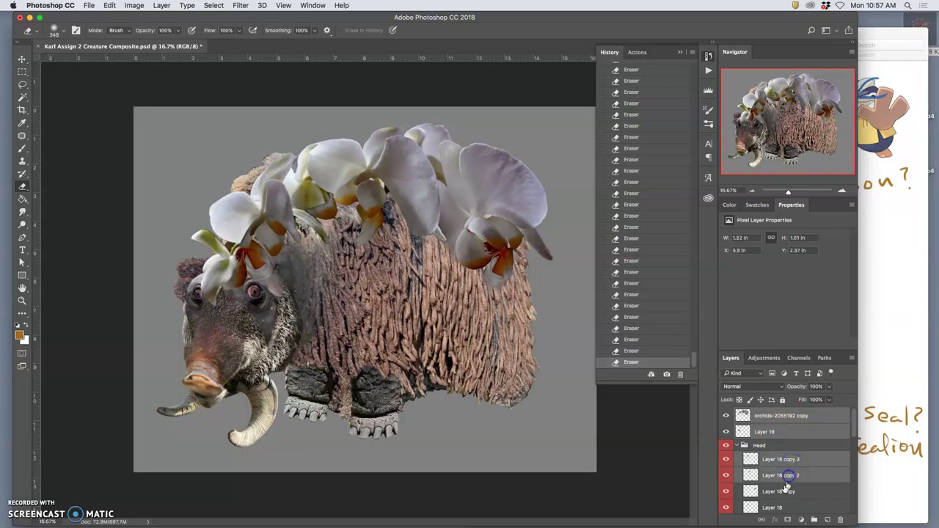
pyautogui.keyDown('shift'); pyautogui.click(783, 493); pyautogui.keyUp('shift')
pyautogui.keyDown('shift'); pyautogui.click(781, 507); pyautogui.keyUp('shift')
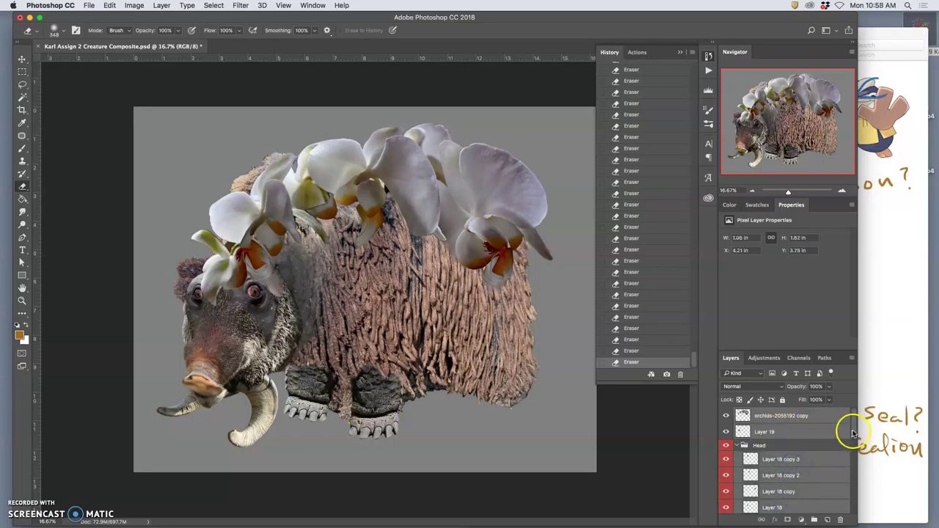
pyautogui.moveTo(853, 433); pyautogui.dragTo(855, 443)
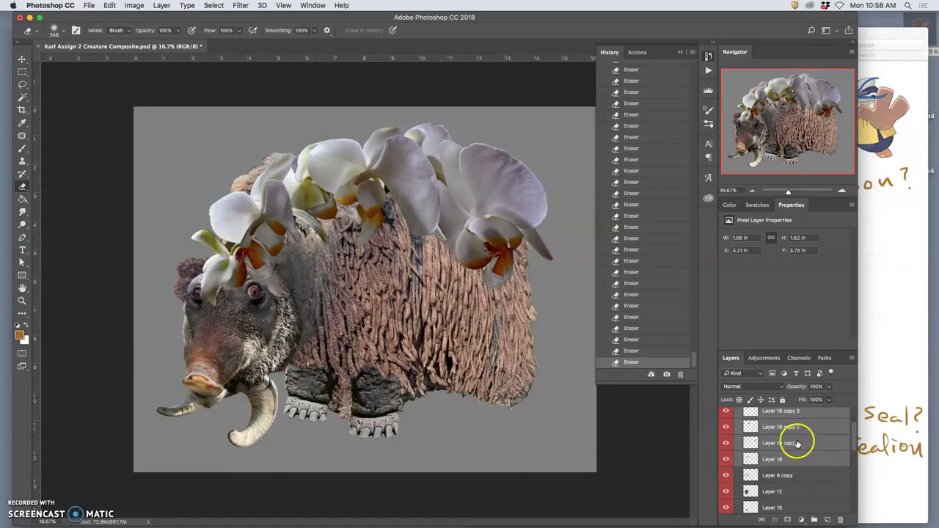
pyautogui.press('super+e')
# Toggle the merged orchids layer's visibility to compare the creature with and without the flowers
pyautogui.moveTo(854, 439); pyautogui.dragTo(855, 408)
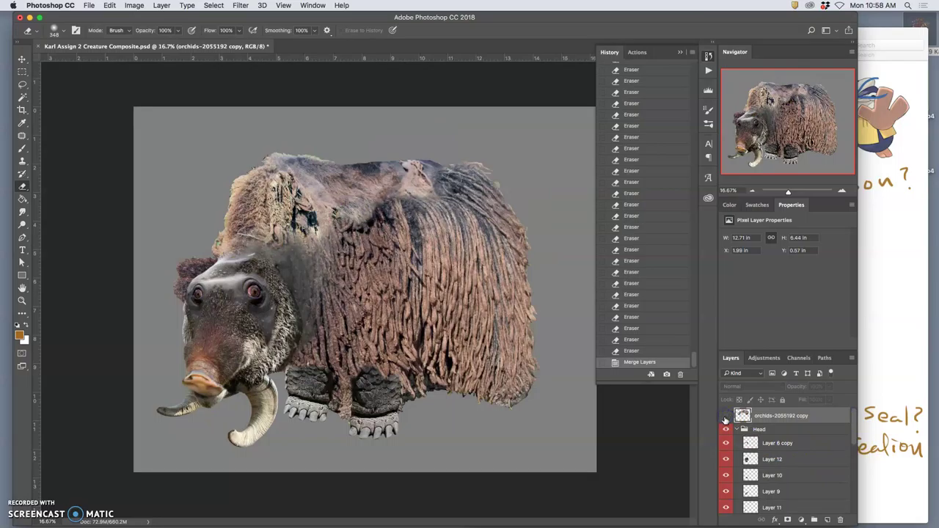
pyautogui.click(725, 416)
pyautogui.click(725, 416)
pyautogui.click(725, 416)
pyautogui.click(724, 415)
pyautogui.click(724, 414)
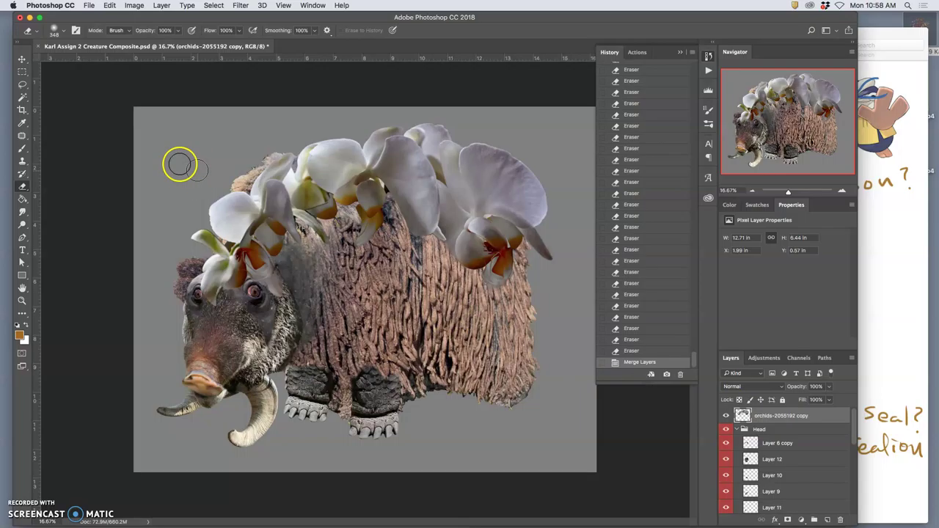
# Lasso the orange centre and inner petals of the forehead orchid and copy them to a new layer
pyautogui.click(23, 84)
pyautogui.moveTo(260, 253); pyautogui.dragTo(277, 261)
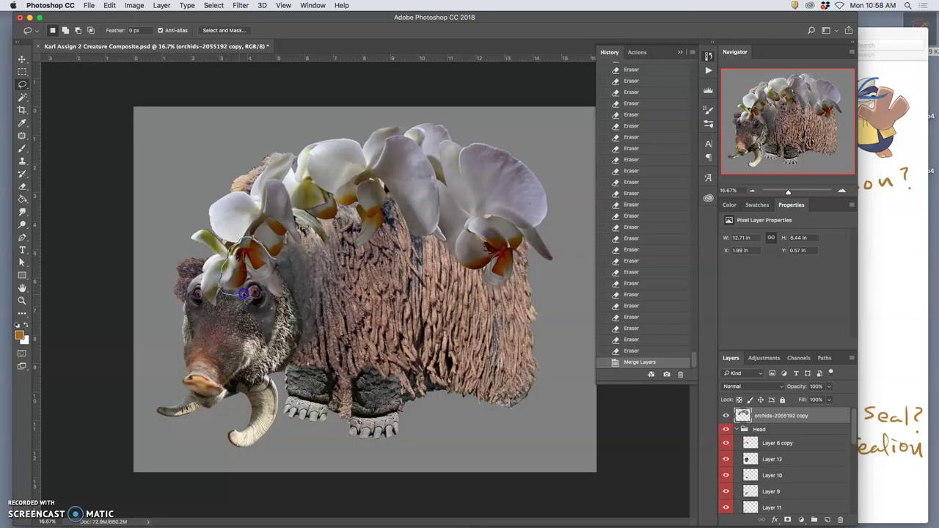
pyautogui.moveTo(292, 294); pyautogui.dragTo(284, 270)
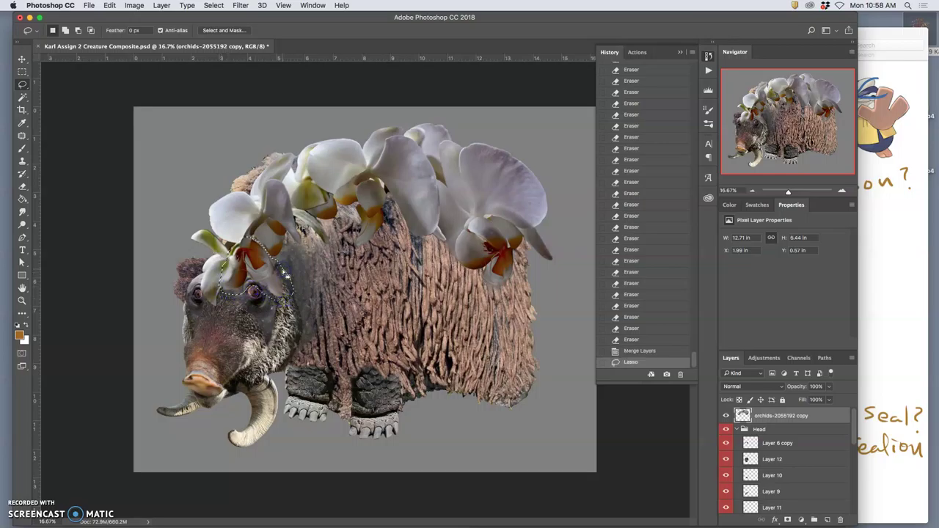
pyautogui.hotkey('ctrl', 'j')
# Flip the copied petals horizontally and place them over the ear on the other side, two levels back behind the forehead orchid
pyautogui.hotkey('ctrl', 't')
pyautogui.rightClick(269, 267)
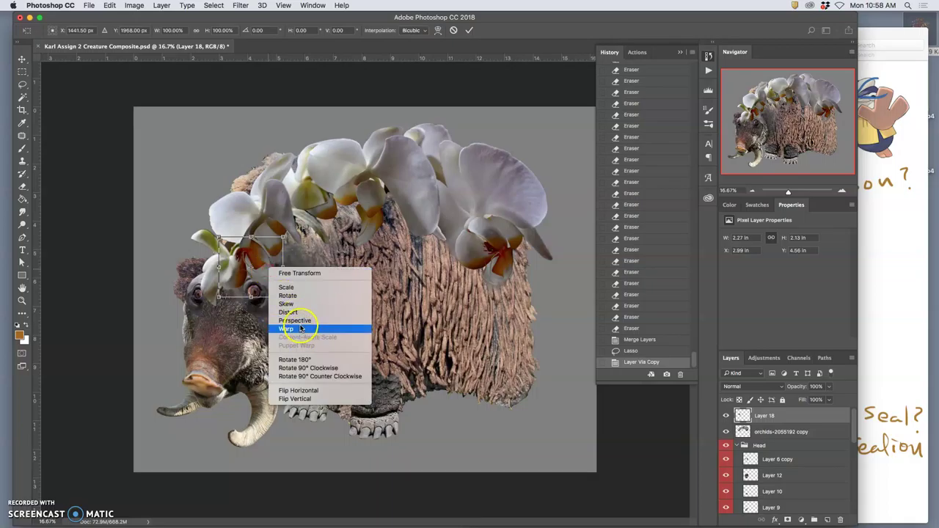
pyautogui.click(308, 390)
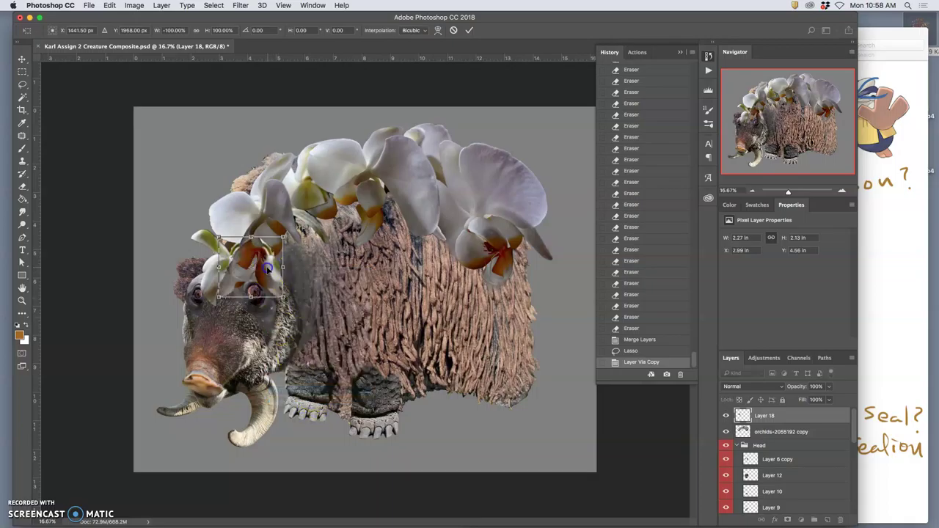
pyautogui.moveTo(268, 268); pyautogui.dragTo(221, 268)
pyautogui.press('Return')
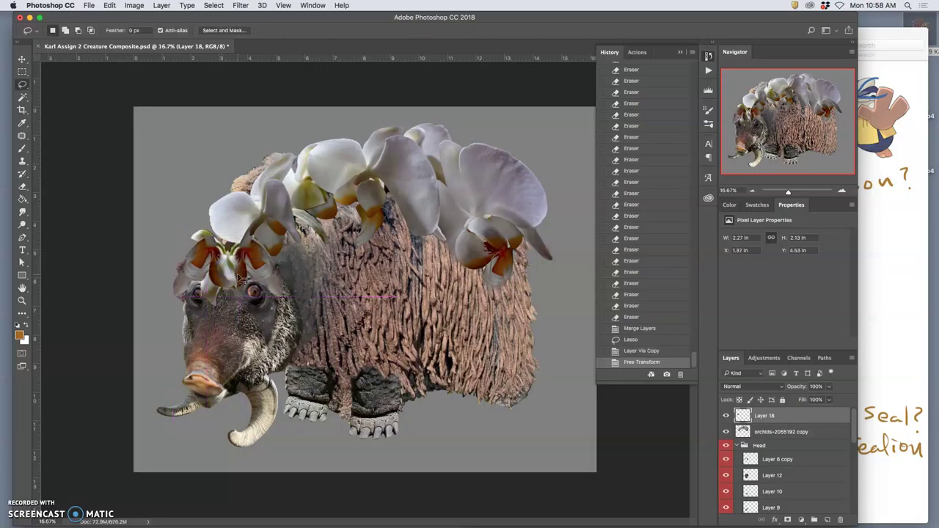
pyautogui.press('super+bracketleft')
pyautogui.press('super+bracketleft')
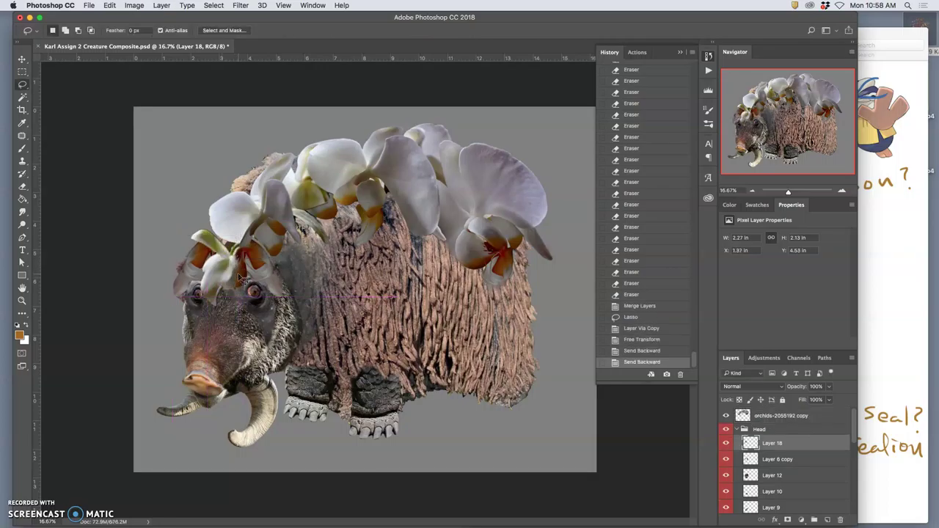
# Warp the mirrored petals on Layer 18 inward so they fit behind the forehead orchid above the eye
pyautogui.press('super+t')
pyautogui.rightClick(211, 272)
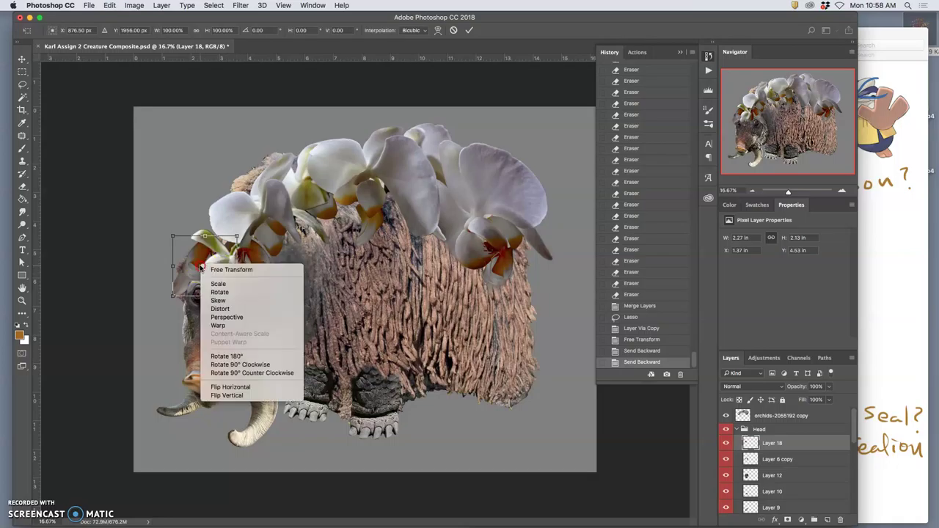
pyautogui.click(220, 327)
pyautogui.moveTo(180, 292); pyautogui.dragTo(189, 289)
pyautogui.moveTo(217, 253)
pyautogui.mouseDown()
pyautogui.moveTo(208, 254)
pyautogui.moveTo(233, 248)
pyautogui.mouseUp()
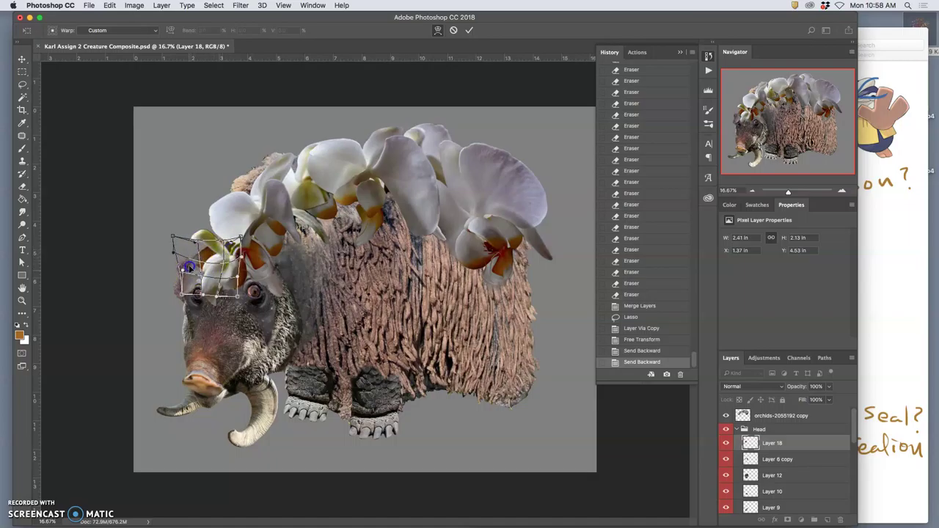
pyautogui.moveTo(189, 285); pyautogui.dragTo(182, 287)
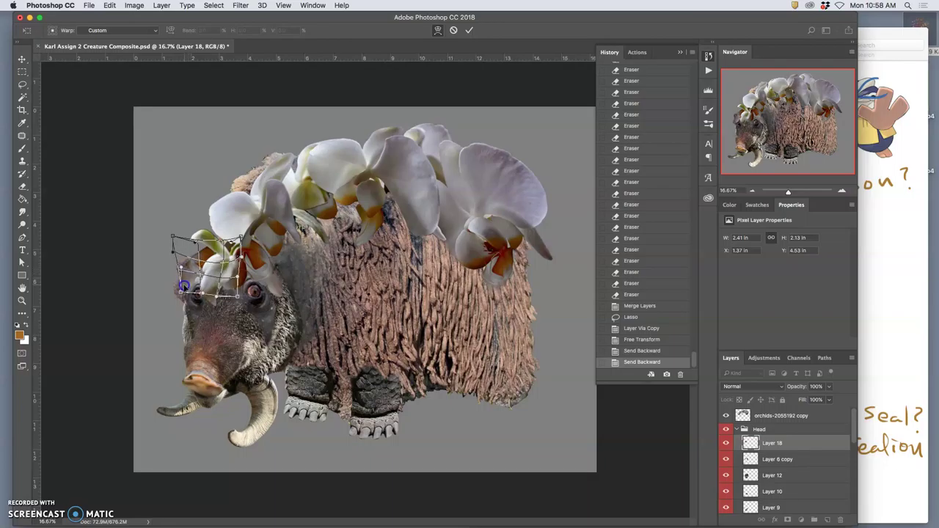
pyautogui.press('Return')
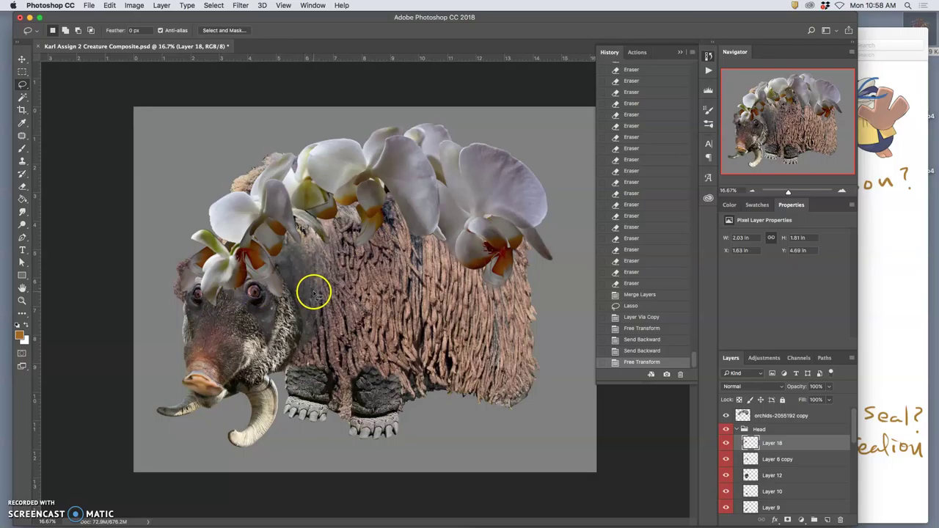
# Erase the brown ear on Layer 13 from around the mirrored petals with the 348 px eraser
pyautogui.press('super+plus')
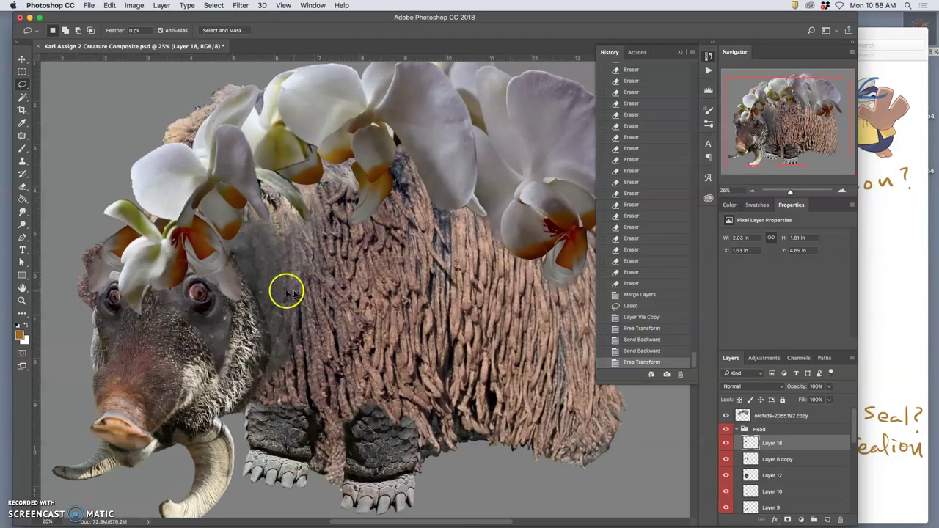
pyautogui.hscroll(-1, 256, 283)
pyautogui.hscroll(-2, 254, 280)
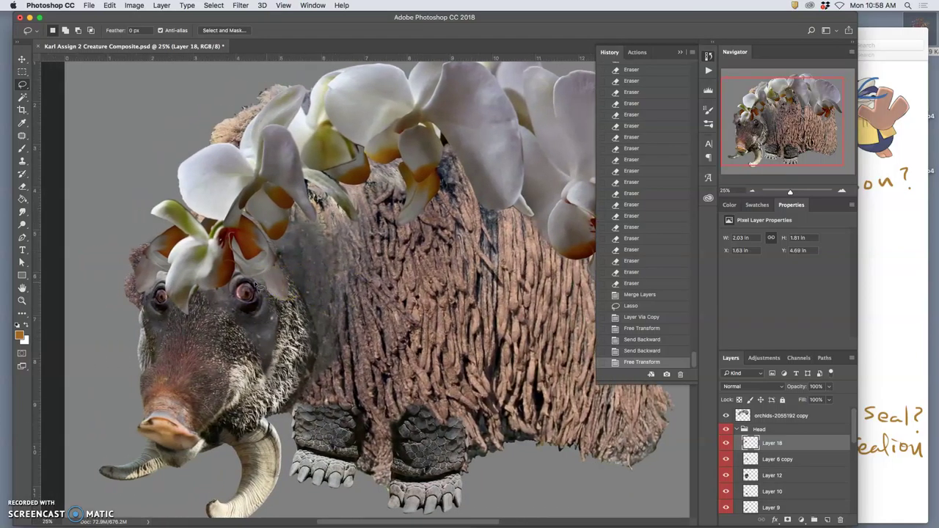
pyautogui.keyDown('super'); pyautogui.click(136, 260); pyautogui.keyUp('super')
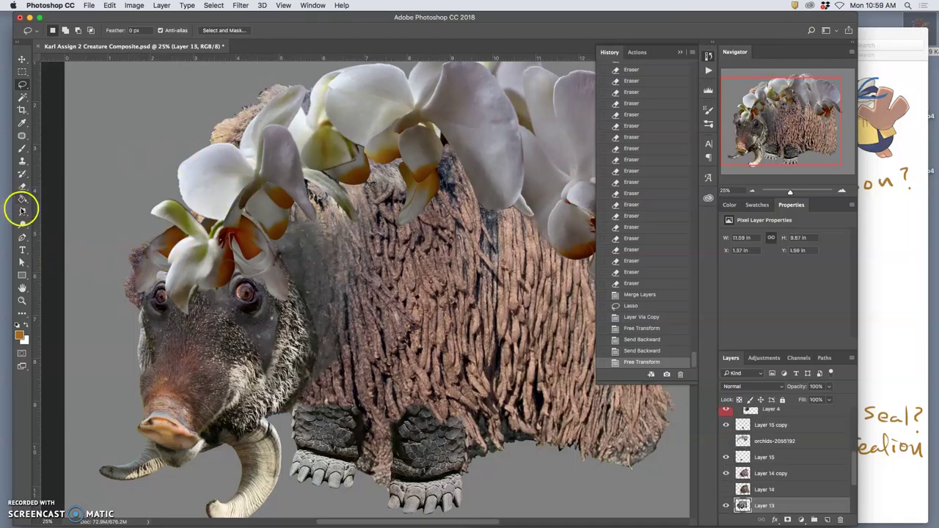
pyautogui.click(22, 185)
pyautogui.click(134, 239)
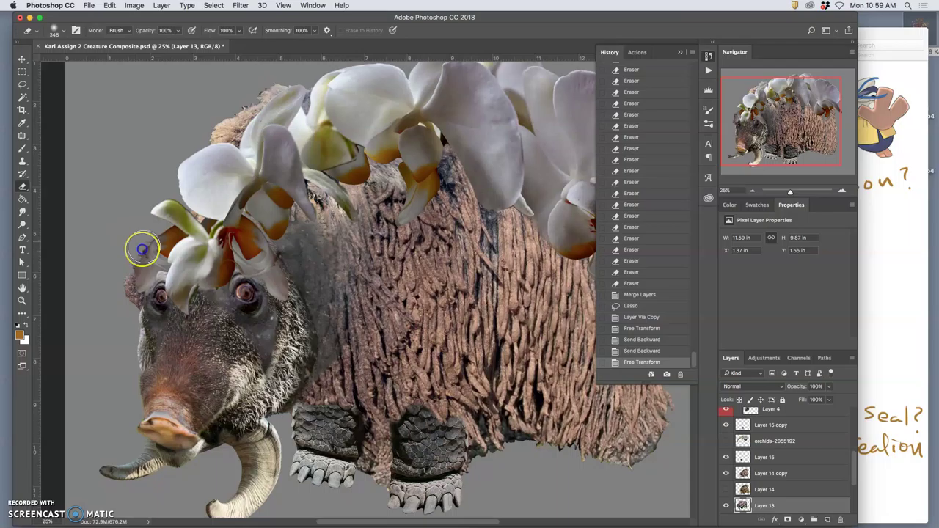
pyautogui.click(140, 250)
pyautogui.click(146, 246)
pyautogui.click(161, 223)
pyautogui.click(147, 239)
pyautogui.moveTo(146, 241)
pyautogui.mouseDown()
pyautogui.moveTo(125, 287)
pyautogui.moveTo(130, 313)
pyautogui.moveTo(135, 235)
pyautogui.moveTo(146, 321)
pyautogui.mouseUp()
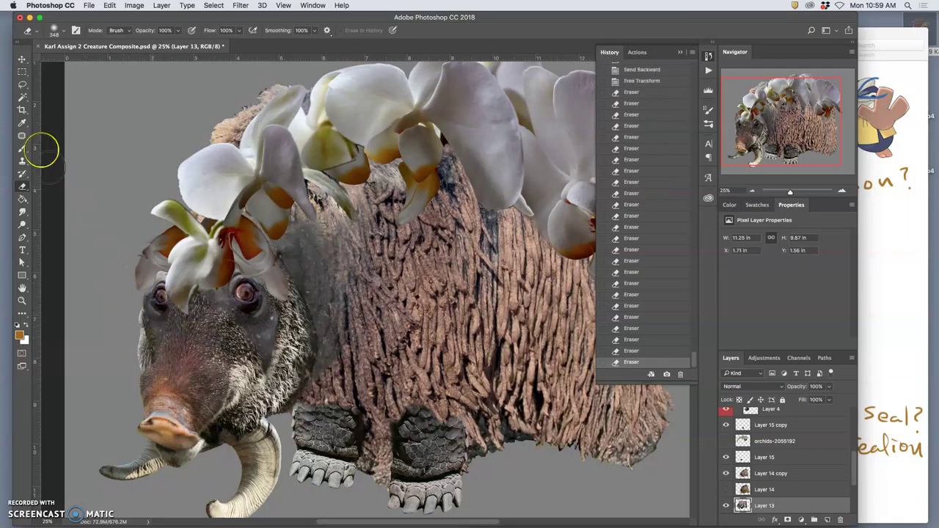
# Set the eraser to 76 px with 50% hardness and trim the edges of the mirrored petals and the adjoining green petal
pyautogui.click(62, 30)
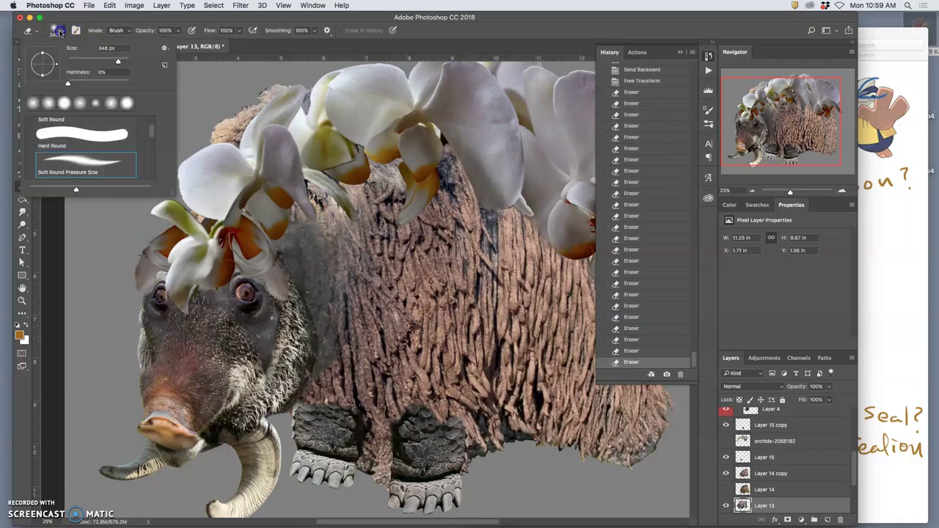
pyautogui.moveTo(85, 83)
pyautogui.mouseDown()
pyautogui.moveTo(96, 84)
pyautogui.moveTo(98, 62)
pyautogui.mouseUp()
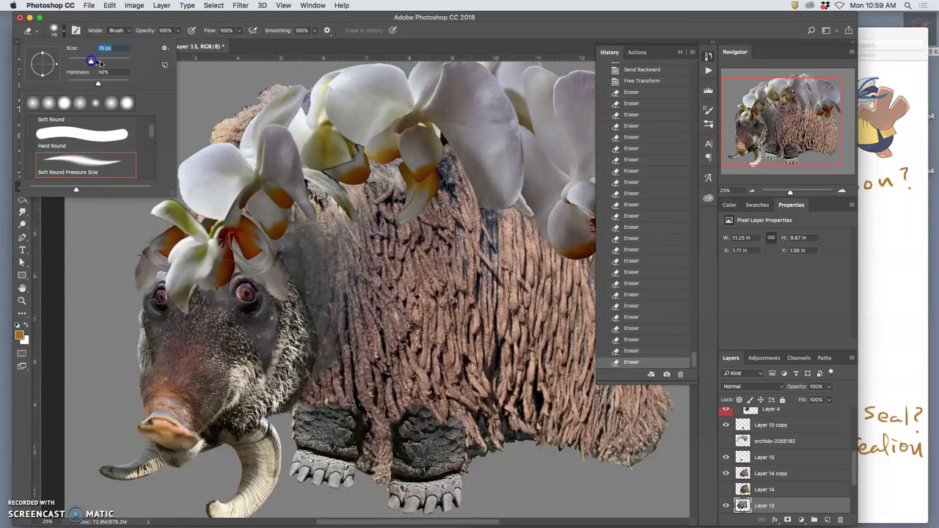
pyautogui.keyDown('super'); pyautogui.click(153, 249); pyautogui.keyUp('super')
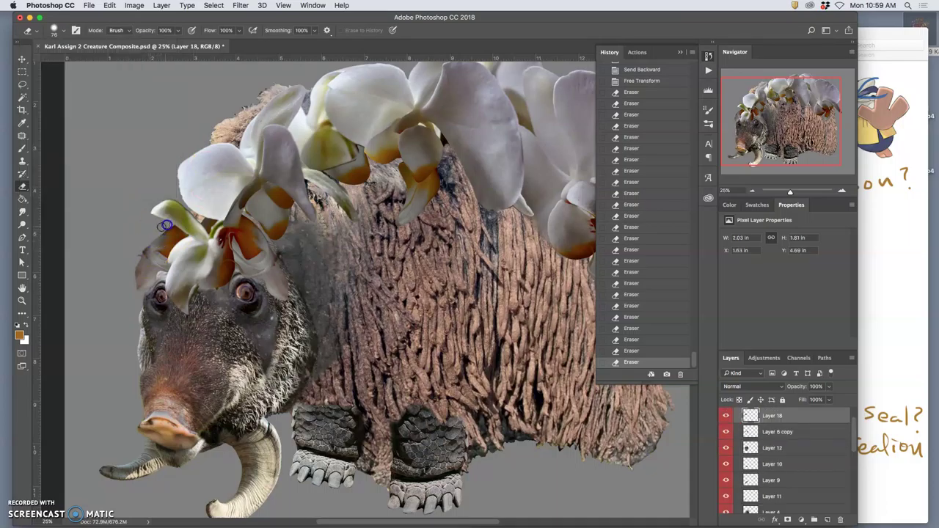
pyautogui.moveTo(166, 226); pyautogui.dragTo(138, 250)
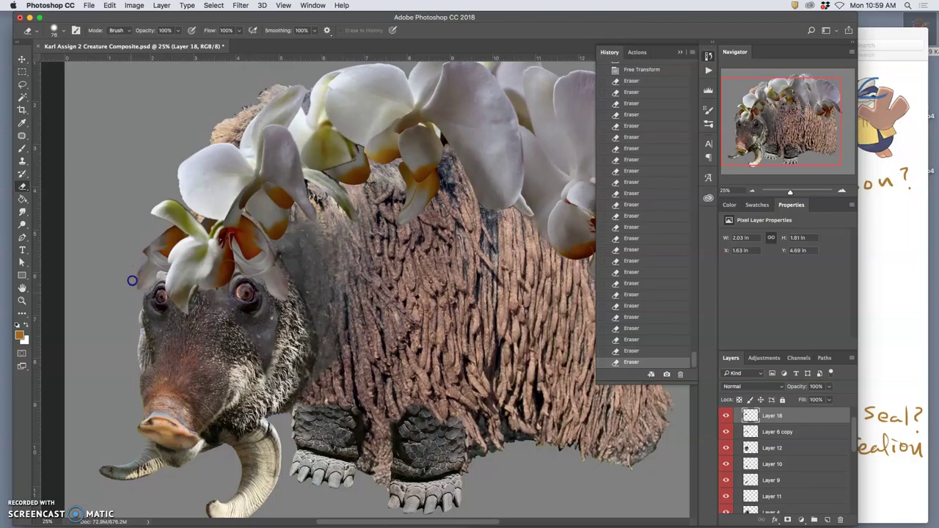
pyautogui.moveTo(136, 249)
pyautogui.mouseDown()
pyautogui.moveTo(166, 225)
pyautogui.moveTo(147, 250)
pyautogui.moveTo(156, 229)
pyautogui.moveTo(200, 207)
pyautogui.moveTo(167, 198)
pyautogui.mouseUp()
pyautogui.keyDown('super'); pyautogui.click(170, 199); pyautogui.keyUp('super')
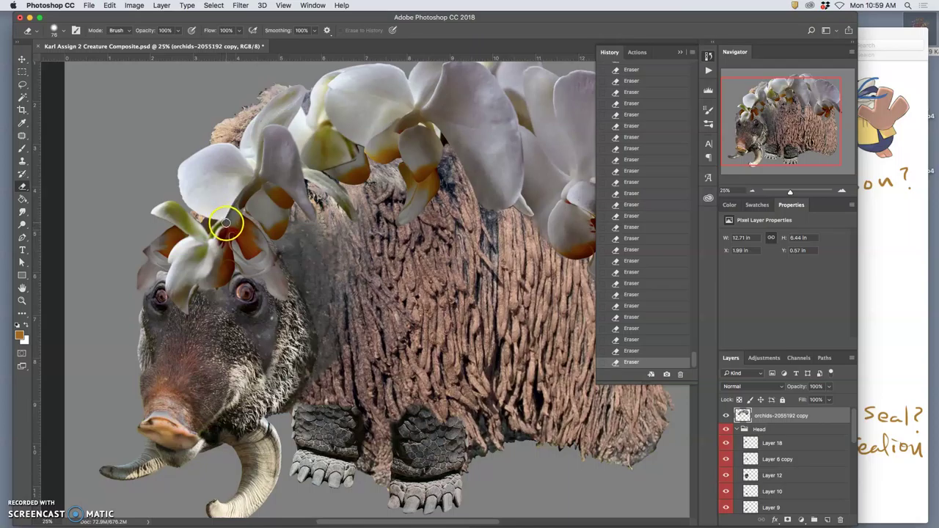
# Save the creature composite document
pyautogui.press('super+minus')
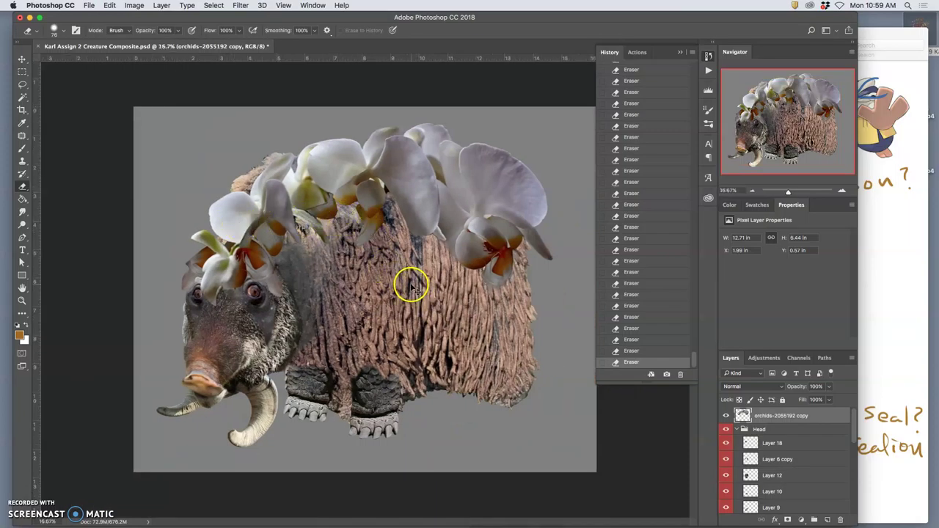
pyautogui.press('super+minus')
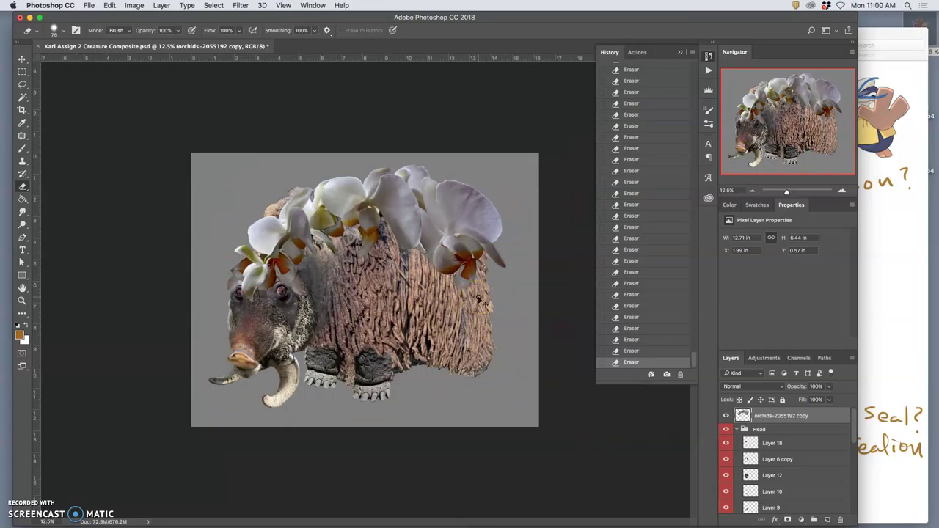
pyautogui.press('super+s')
# Inspect the composite up close along the head, body texture, front feet, rear edge and orchids for areas needing cleanup
pyautogui.press('super+equal')
pyautogui.press('super+equal')
pyautogui.press('super+equal')
pyautogui.press('super+equal')
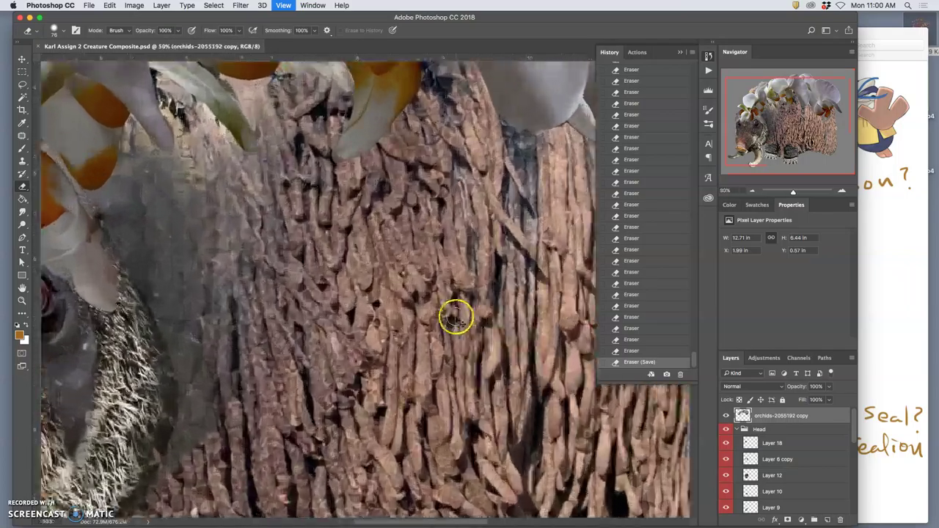
pyautogui.moveTo(266, 257); pyautogui.dragTo(362, 270)
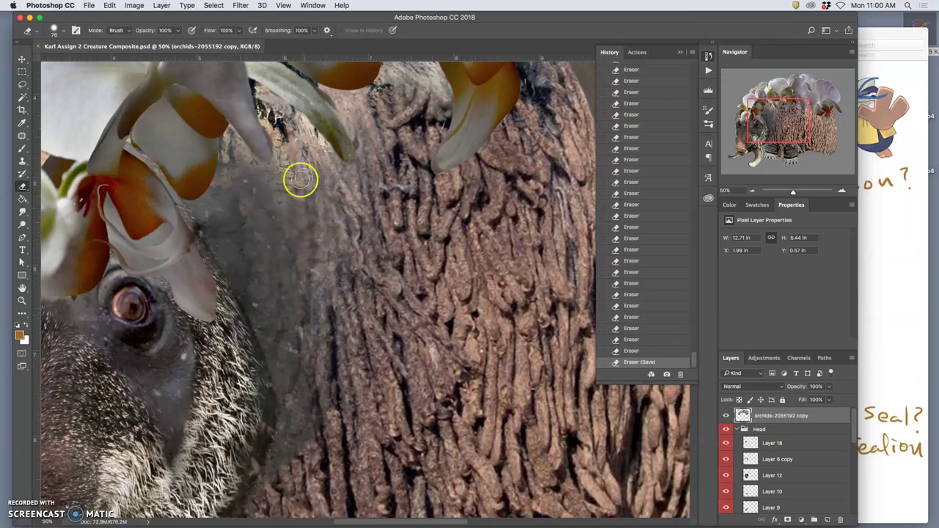
pyautogui.scroll(-10, 344, 220)
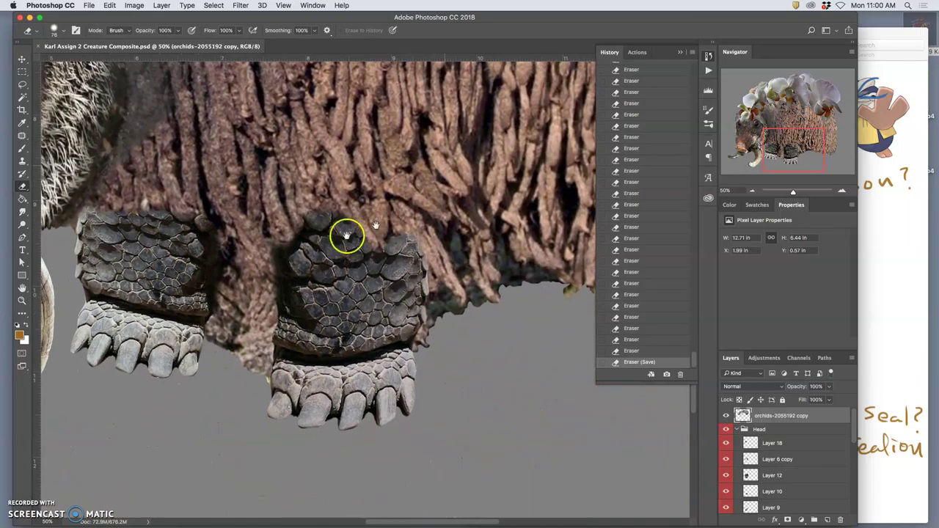
pyautogui.moveTo(347, 235); pyautogui.dragTo(351, 231)
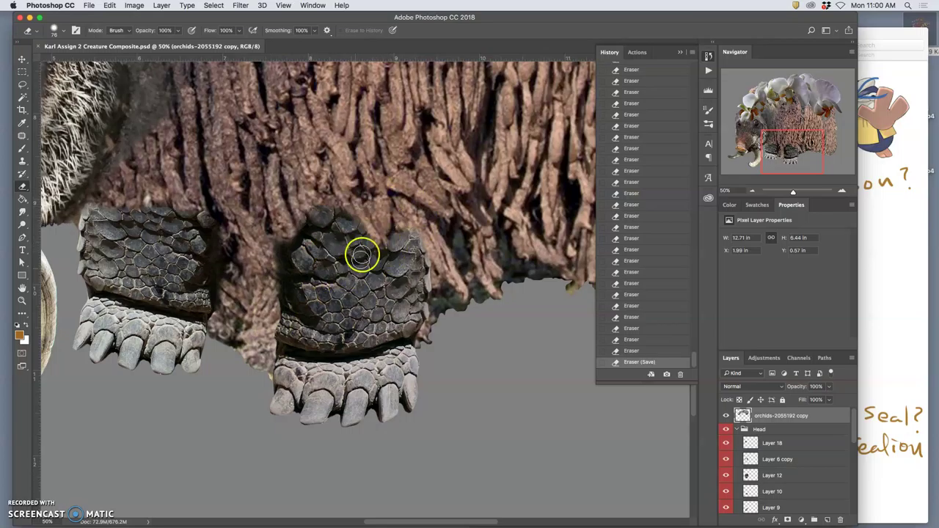
pyautogui.scroll(-2, 381, 264)
pyautogui.hscroll(2, 381, 264)
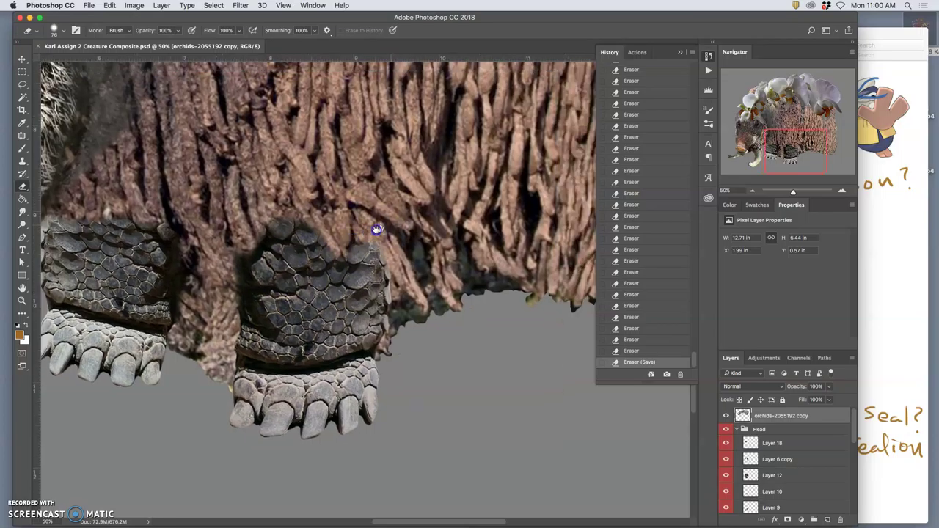
pyautogui.moveTo(450, 167); pyautogui.dragTo(495, 140)
pyautogui.moveTo(471, 189); pyautogui.dragTo(110, 388)
pyautogui.scroll(5, 404, 220)
pyautogui.hscroll(-2, 404, 220)
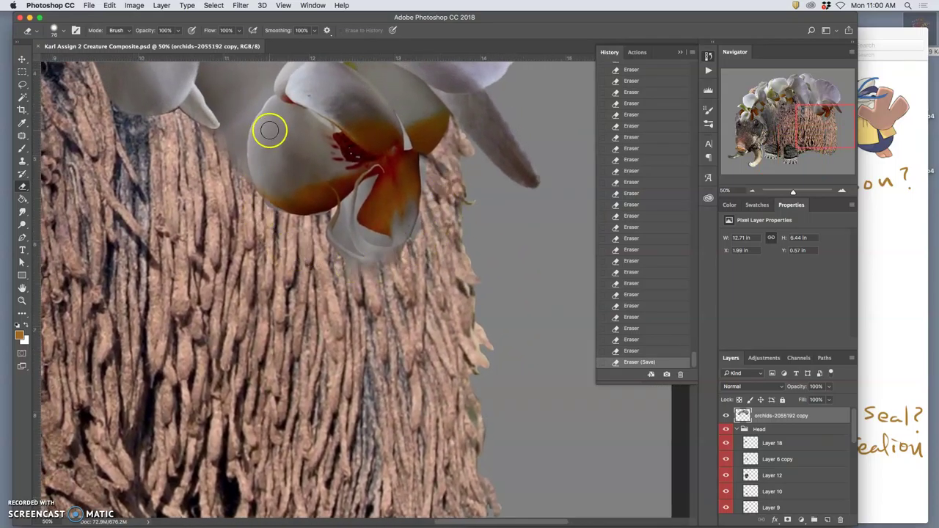
pyautogui.scroll(4, 179, 162)
pyautogui.hscroll(-4, 179, 163)
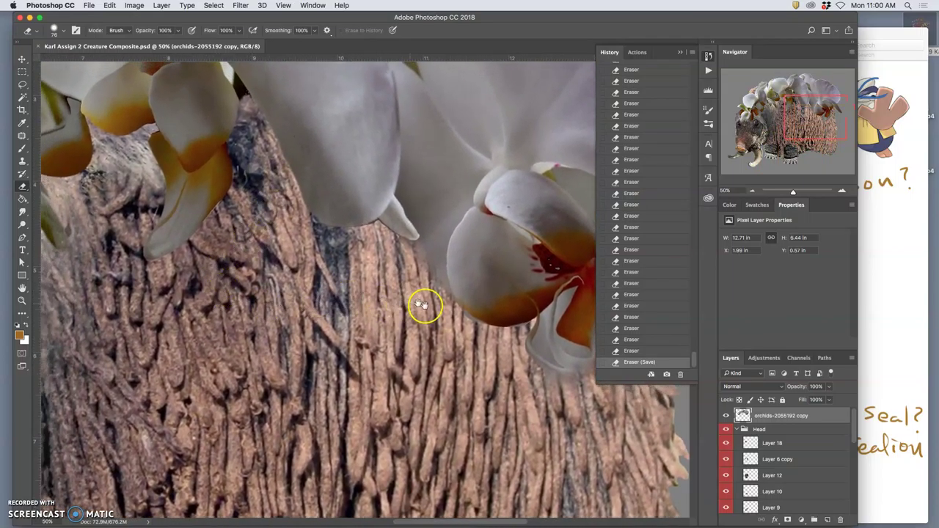
pyautogui.scroll(-3, 412, 293)
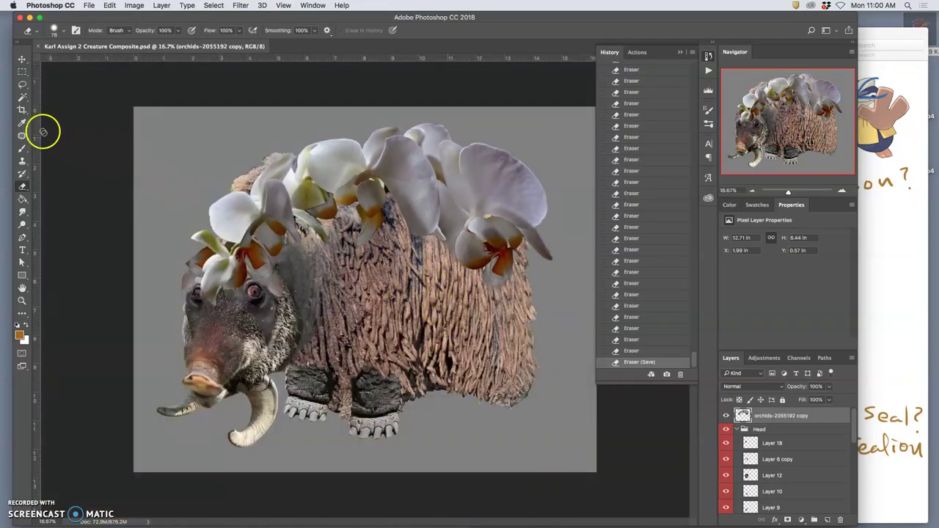
# Select the brown textured body layer, Layer 14 copy, and toggle its visibility to check which part it covers
pyautogui.click(22, 59)
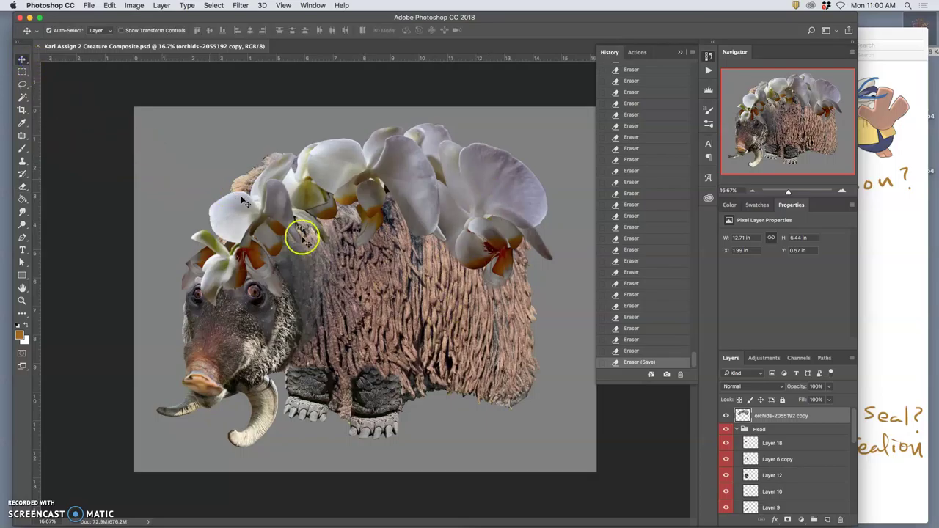
pyautogui.click(457, 295)
pyautogui.click(726, 505)
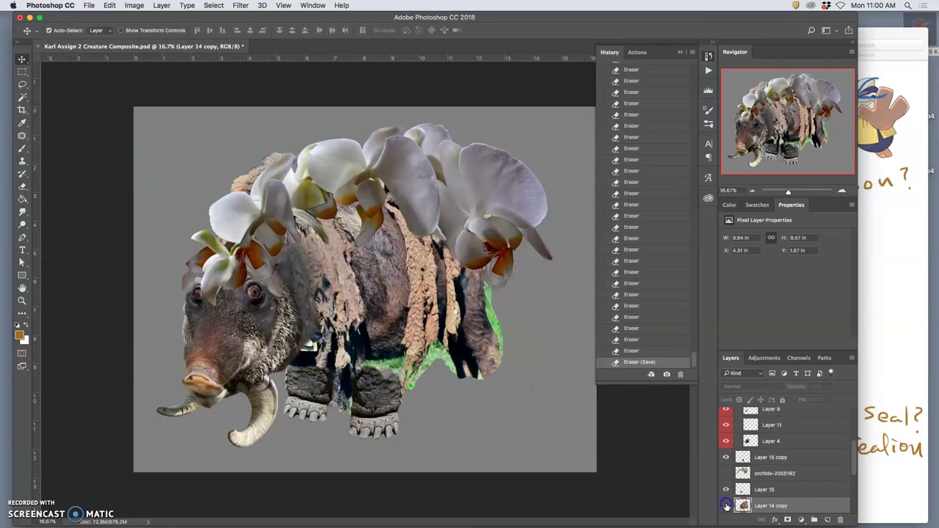
pyautogui.click(726, 505)
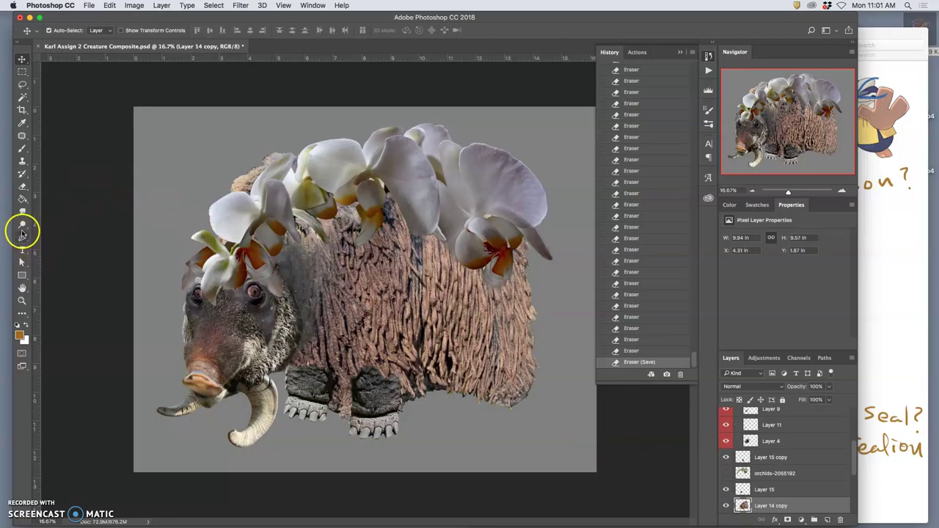
# Set up the Burn tool with a soft 460 px brush and the Midtones range
pyautogui.moveTo(22, 224); pyautogui.dragTo(45, 224)
pyautogui.click(49, 225)
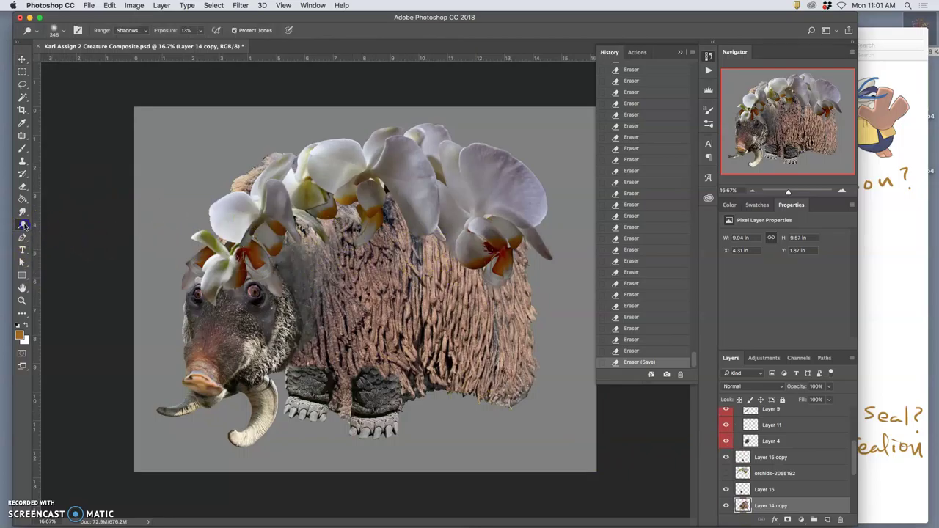
pyautogui.moveTo(22, 225); pyautogui.dragTo(58, 234)
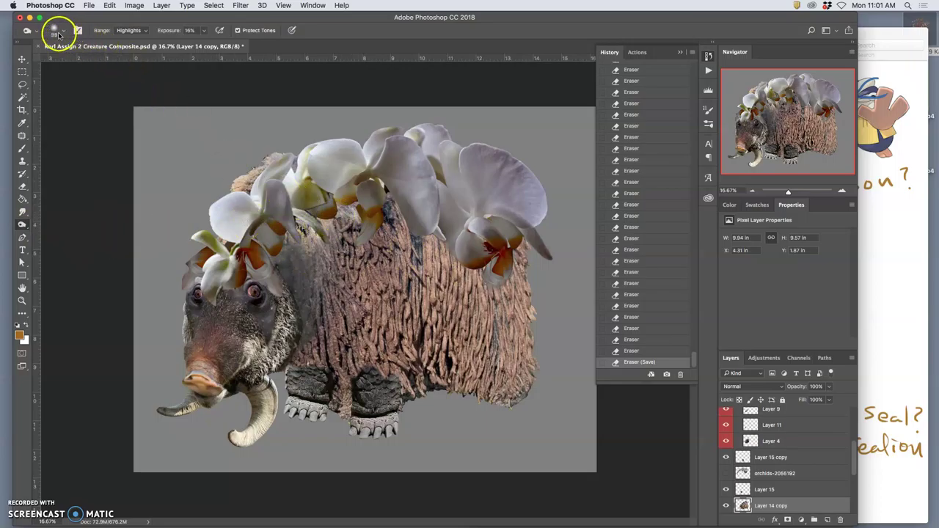
pyautogui.click(59, 32)
pyautogui.moveTo(104, 61); pyautogui.dragTo(112, 61)
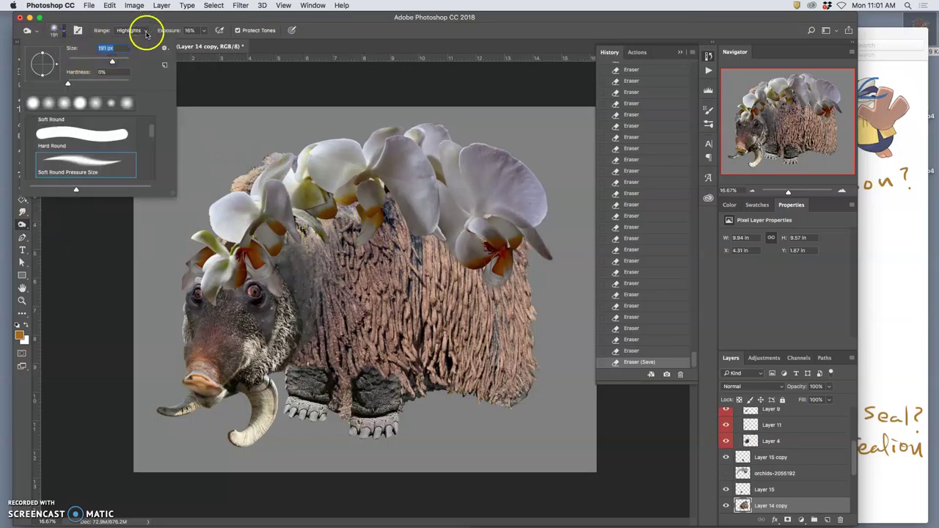
pyautogui.click(132, 31)
pyautogui.click(136, 19)
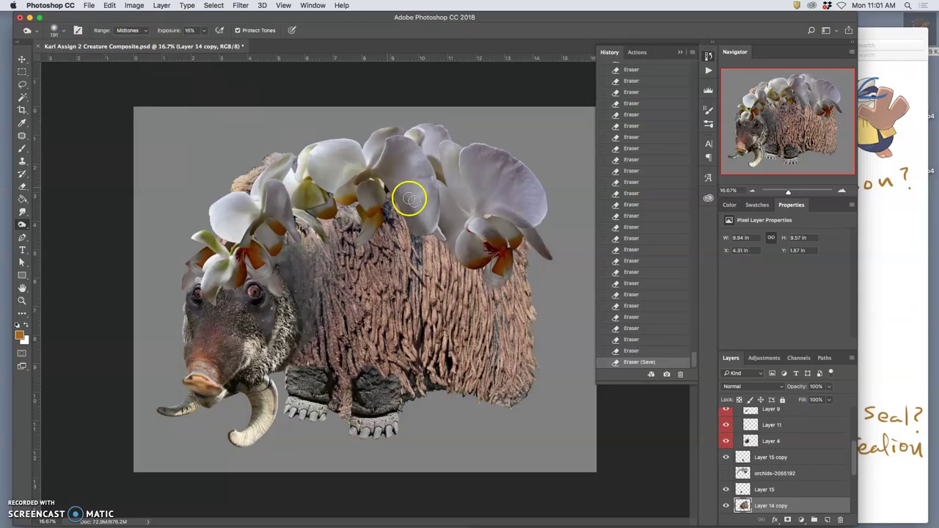
pyautogui.click(63, 33)
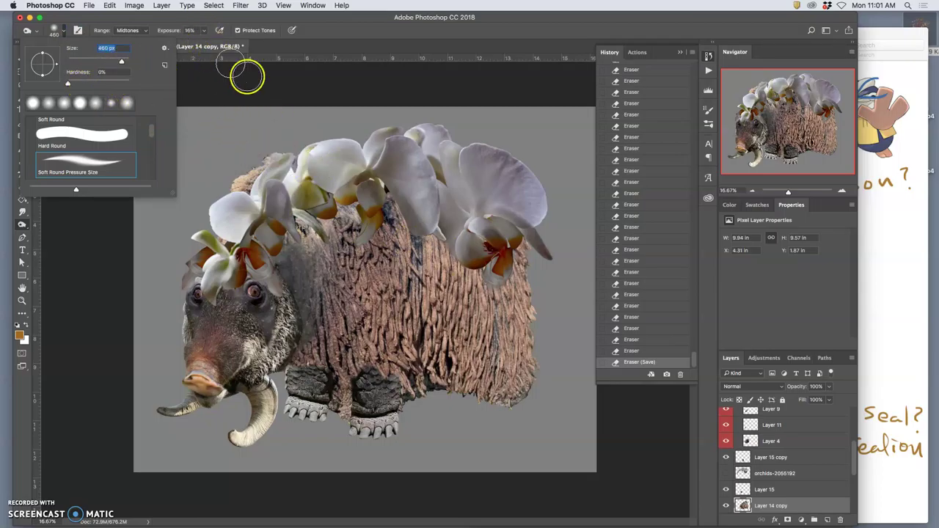
# Burn the body texture directly beneath the middle and rear orchids to create cast shadows
pyautogui.moveTo(438, 239)
pyautogui.mouseDown()
pyautogui.moveTo(462, 259)
pyautogui.moveTo(416, 227)
pyautogui.moveTo(411, 253)
pyautogui.moveTo(403, 221)
pyautogui.mouseUp()
pyautogui.click(432, 238)
pyautogui.click(433, 241)
pyautogui.click(432, 252)
pyautogui.click(426, 253)
pyautogui.click(393, 218)
pyautogui.click(365, 244)
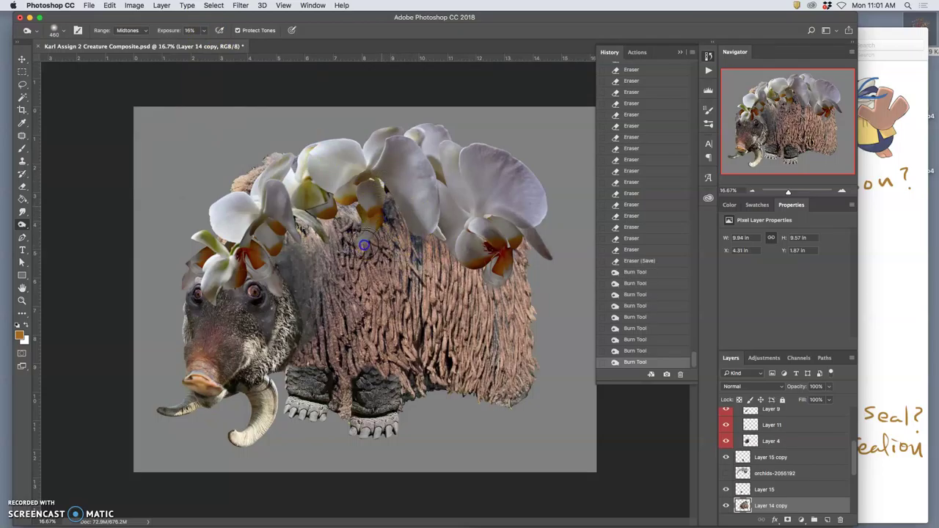
pyautogui.click(362, 245)
pyautogui.click(419, 237)
pyautogui.click(474, 282)
pyautogui.click(465, 276)
pyautogui.click(468, 258)
pyautogui.click(492, 263)
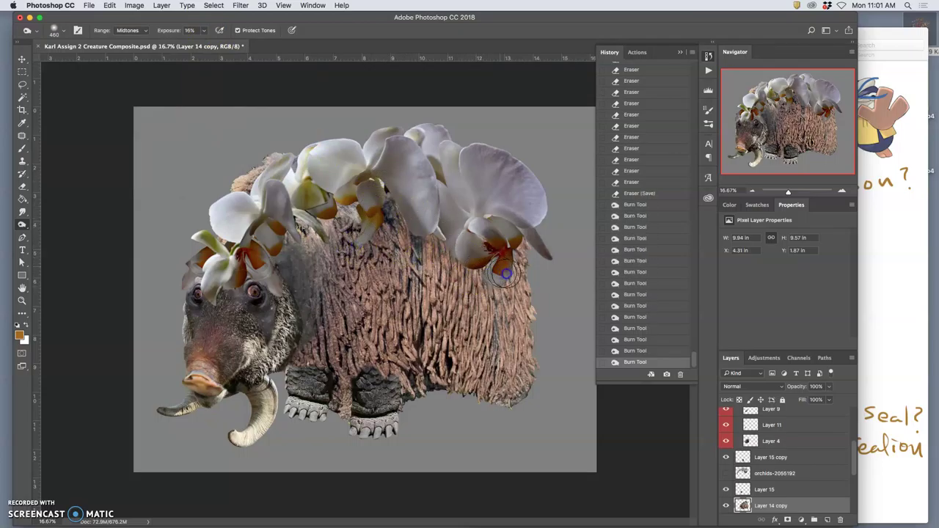
pyautogui.click(504, 266)
pyautogui.click(514, 272)
pyautogui.click(520, 274)
pyautogui.click(520, 268)
pyautogui.click(518, 264)
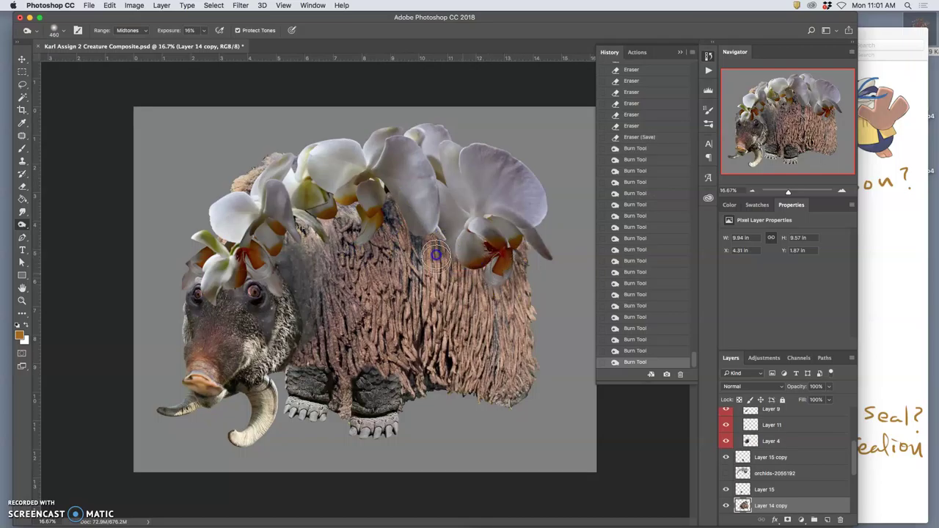
# Burn the body texture hanging between the two scaly feet to darken it
pyautogui.click(352, 386)
pyautogui.click(344, 414)
pyautogui.click(345, 403)
pyautogui.click(345, 415)
pyautogui.click(347, 419)
pyautogui.click(341, 407)
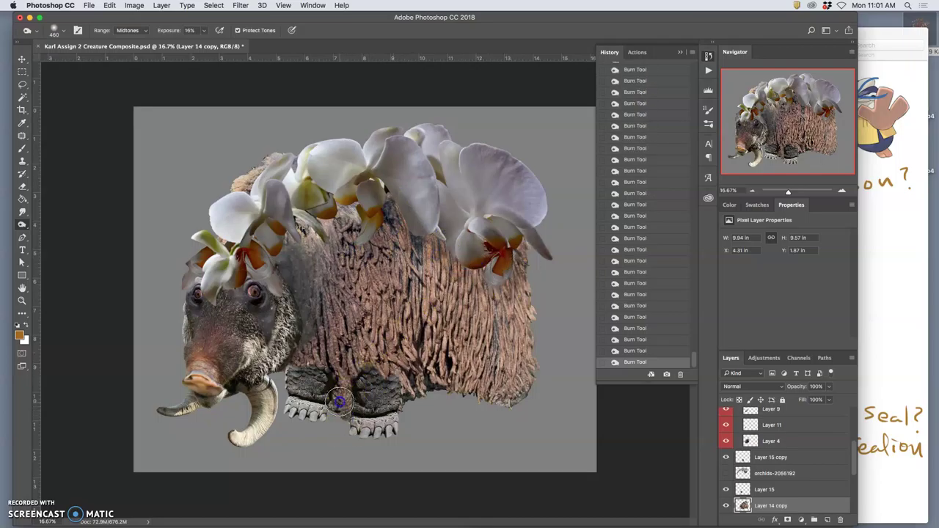
pyautogui.click(339, 398)
pyautogui.click(352, 398)
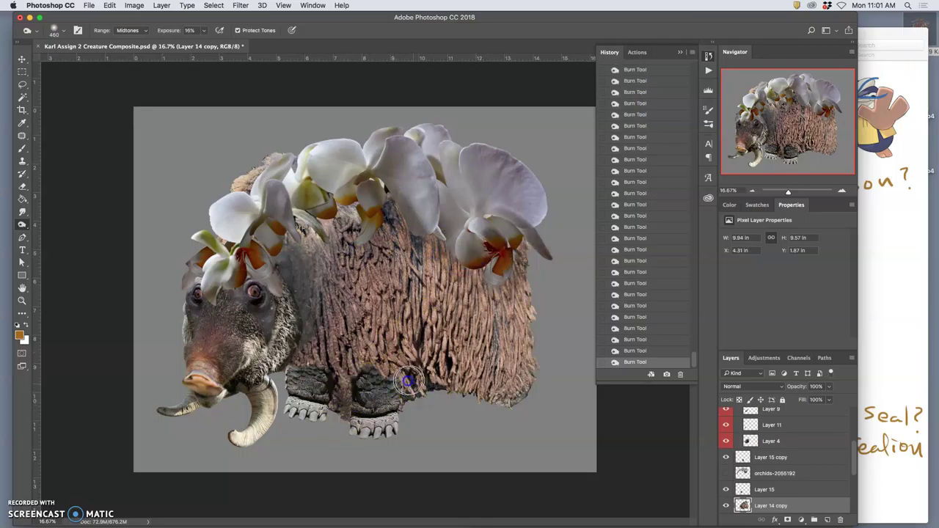
# Burn the lower rear and outer back edge of the creature's body to shade its contour
pyautogui.moveTo(470, 378); pyautogui.dragTo(501, 402)
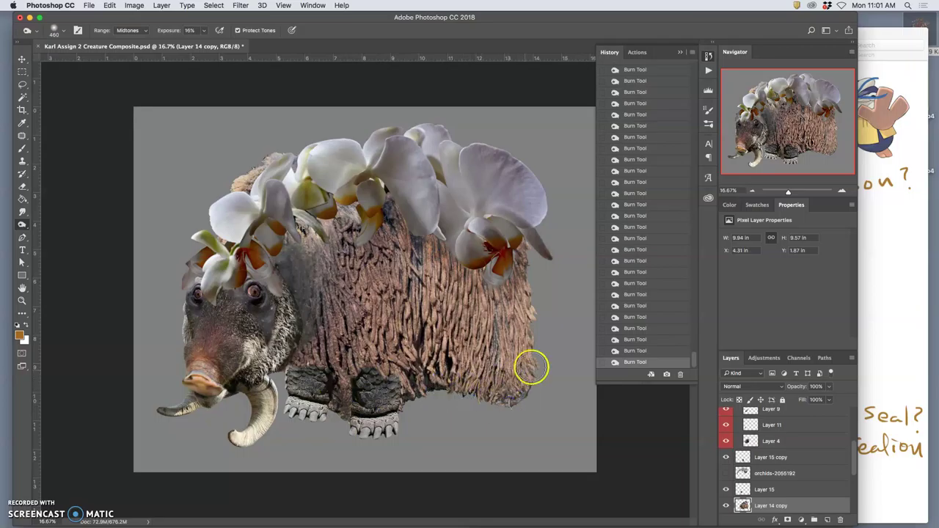
pyautogui.moveTo(527, 339); pyautogui.dragTo(513, 330)
pyautogui.click(474, 360)
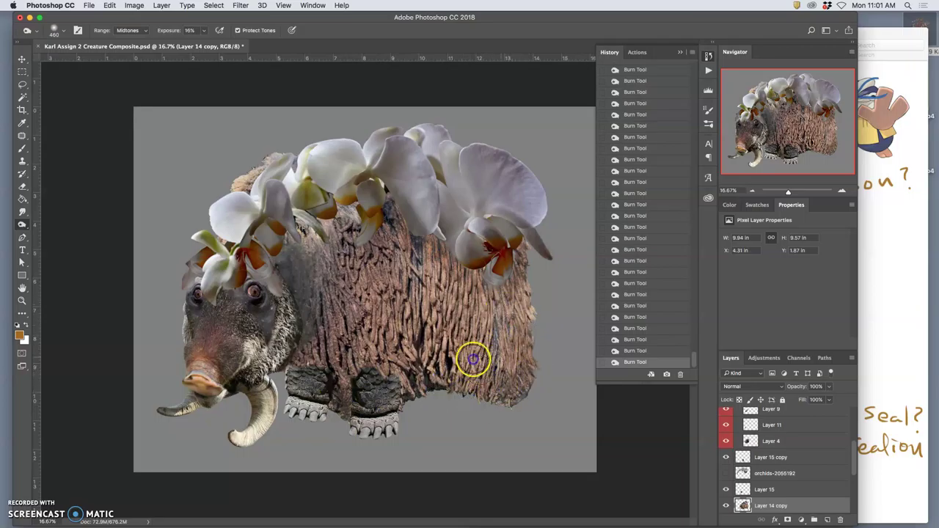
pyautogui.click(527, 329)
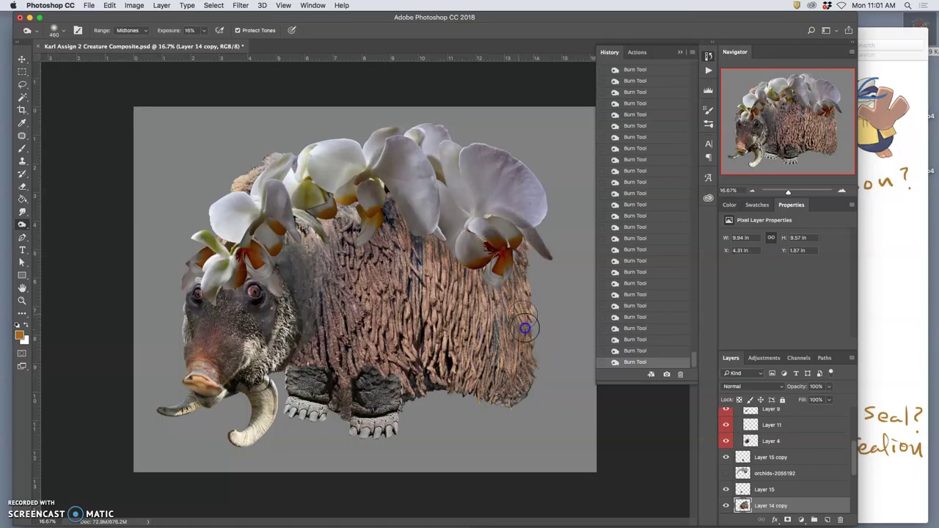
# Burn the middle and flank of the body texture down to its lower edge to deepen the shading
pyautogui.click(465, 325)
pyautogui.click(468, 315)
pyautogui.click(439, 325)
pyautogui.click(423, 303)
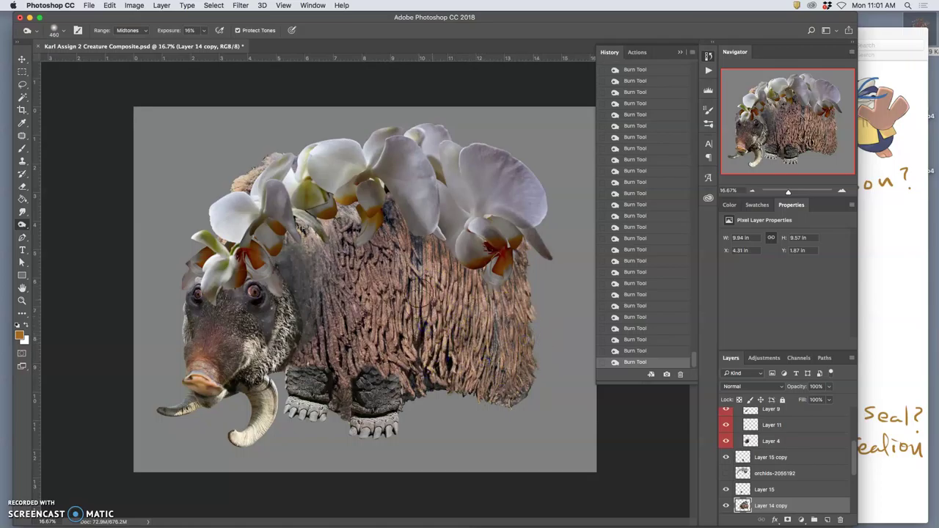
pyautogui.click(426, 308)
pyautogui.click(418, 330)
pyautogui.click(398, 308)
pyautogui.moveTo(397, 306)
pyautogui.mouseDown()
pyautogui.moveTo(379, 348)
pyautogui.moveTo(368, 327)
pyautogui.moveTo(403, 319)
pyautogui.moveTo(374, 341)
pyautogui.mouseUp()
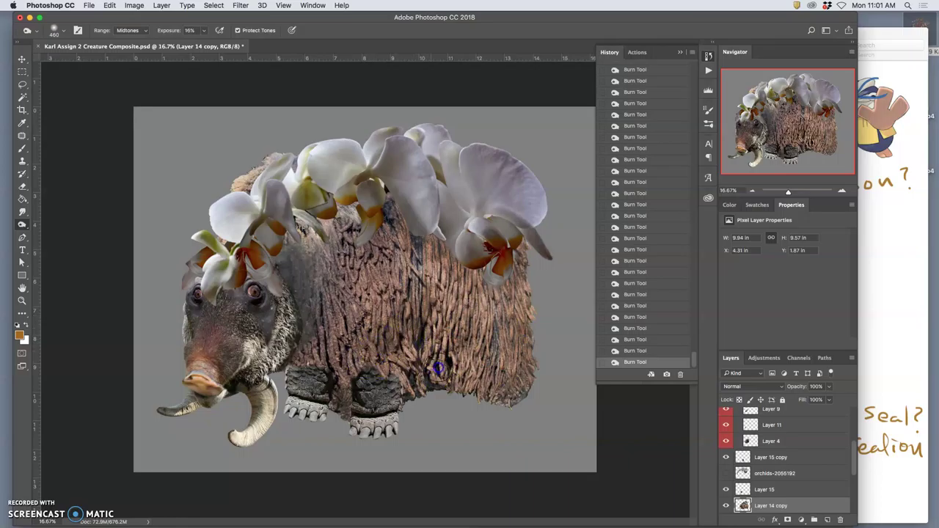
pyautogui.moveTo(454, 353)
pyautogui.mouseDown()
pyautogui.moveTo(485, 308)
pyautogui.moveTo(470, 364)
pyautogui.moveTo(460, 364)
pyautogui.moveTo(479, 391)
pyautogui.mouseUp()
pyautogui.click(373, 325)
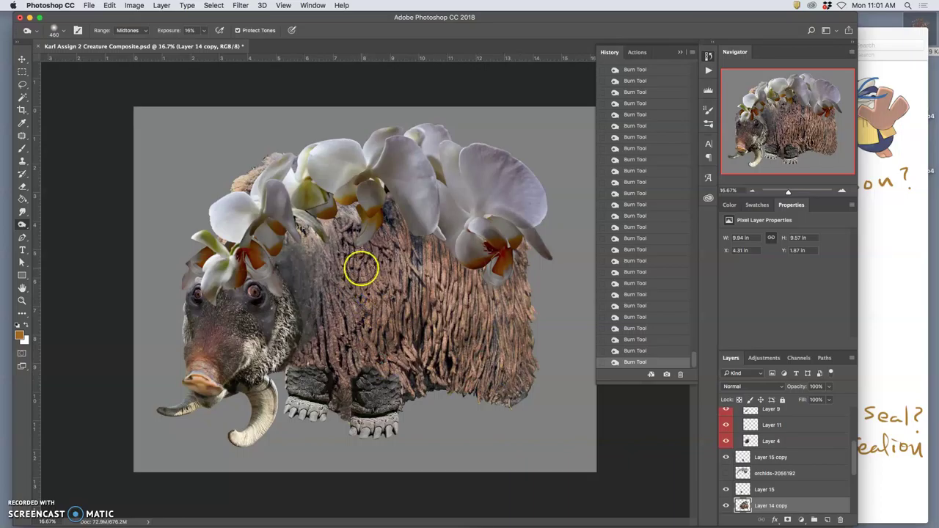
pyautogui.click(365, 273)
pyautogui.moveTo(358, 300)
pyautogui.mouseDown()
pyautogui.moveTo(351, 340)
pyautogui.moveTo(308, 359)
pyautogui.moveTo(309, 348)
pyautogui.moveTo(328, 365)
pyautogui.moveTo(330, 381)
pyautogui.moveTo(316, 392)
pyautogui.moveTo(366, 359)
pyautogui.moveTo(467, 371)
pyautogui.moveTo(499, 309)
pyautogui.moveTo(517, 306)
pyautogui.moveTo(521, 337)
pyautogui.mouseUp()
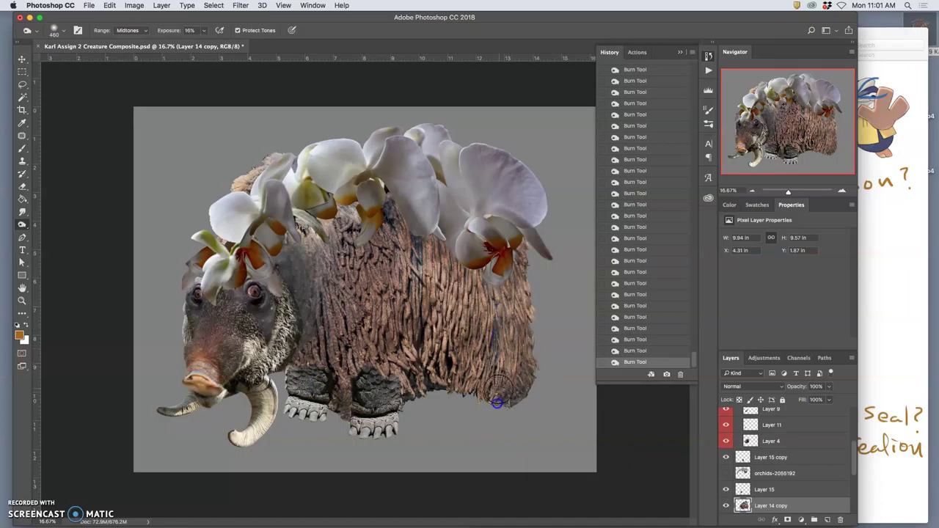
# Switch the Burn range to Shadows and darken the body's underside at the rear and between the feet
pyautogui.click(126, 33)
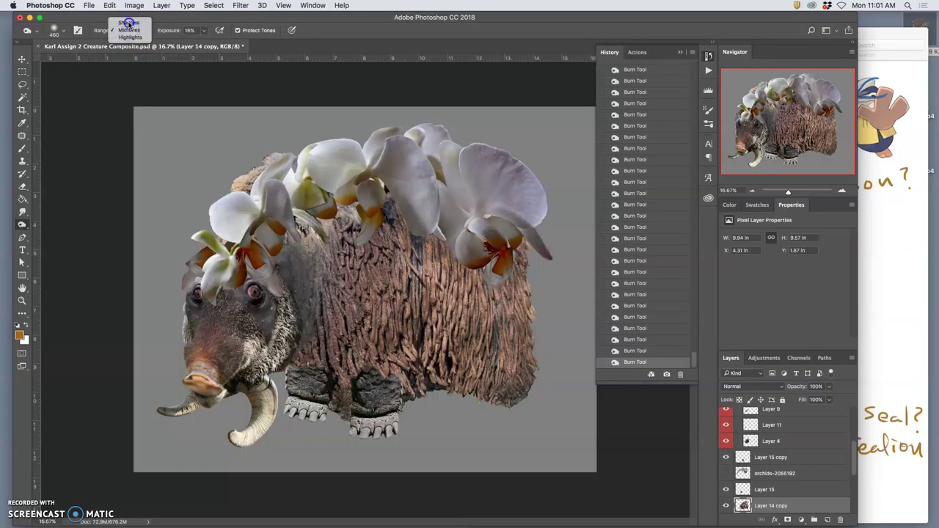
pyautogui.click(128, 24)
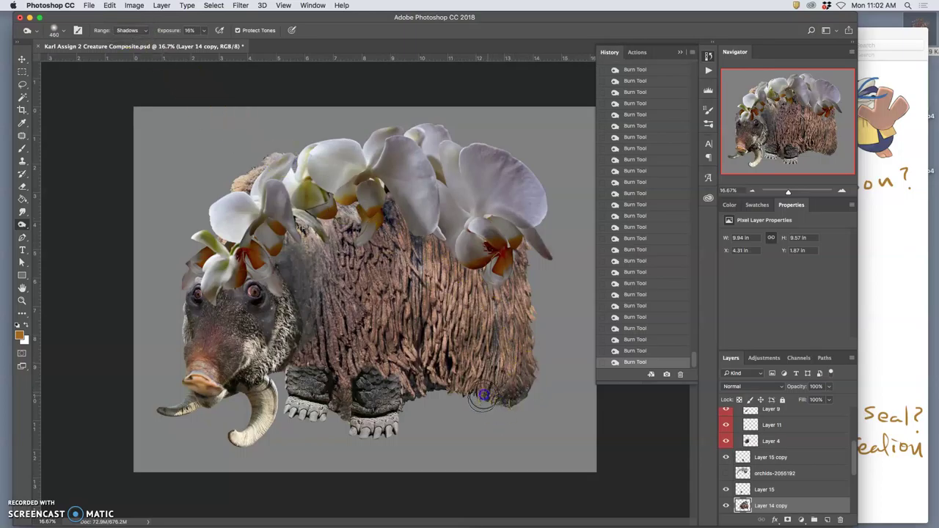
pyautogui.moveTo(467, 394)
pyautogui.mouseDown()
pyautogui.moveTo(526, 383)
pyautogui.moveTo(532, 372)
pyautogui.moveTo(498, 370)
pyautogui.mouseUp()
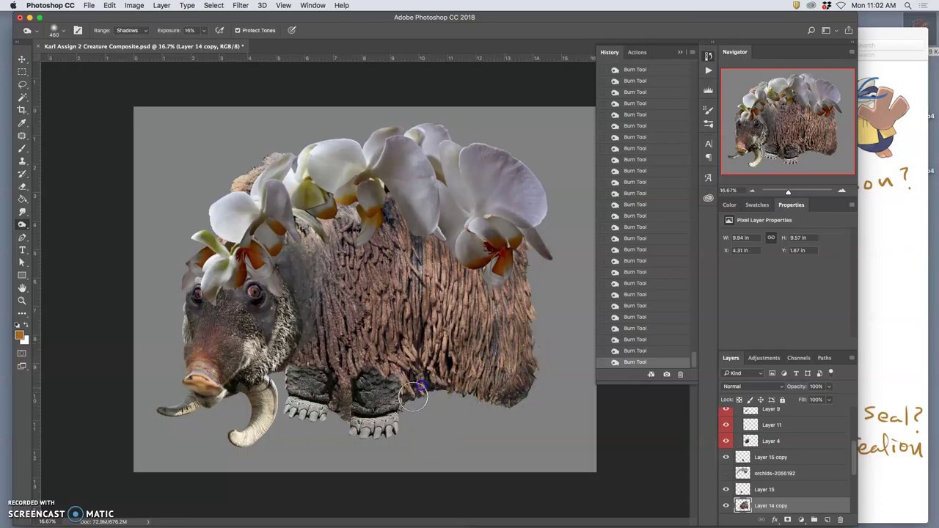
pyautogui.moveTo(335, 398)
pyautogui.mouseDown()
pyautogui.moveTo(311, 507)
pyautogui.moveTo(347, 411)
pyautogui.mouseUp()
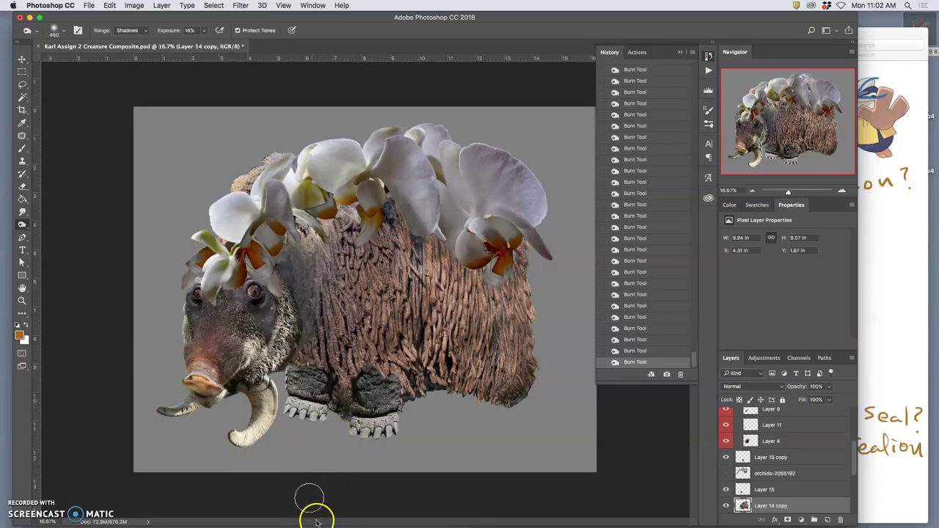
# Lasso the ragged body texture hanging between the two feet on Layer 14 copy and delete it
pyautogui.click(22, 83)
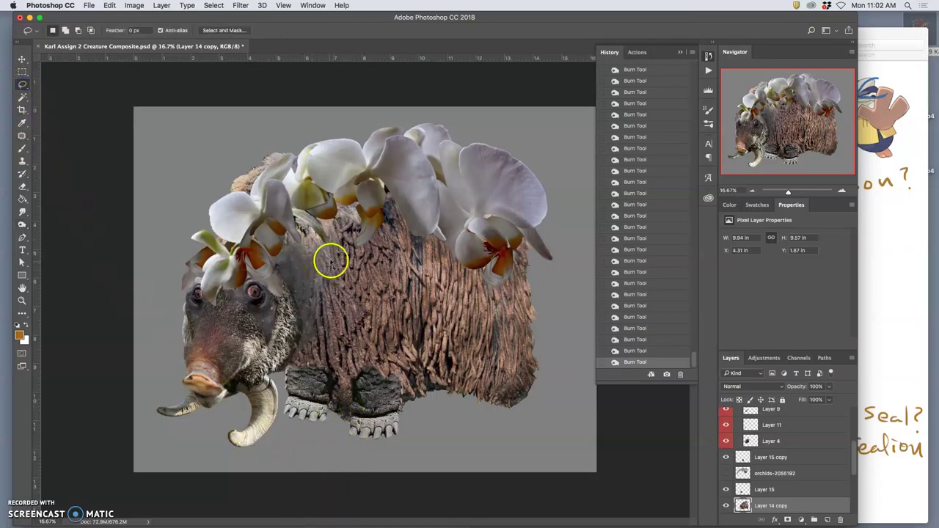
pyautogui.press('super+plus')
pyautogui.press('super+plus')
pyautogui.press('super+plus')
pyautogui.moveTo(360, 372); pyautogui.dragTo(374, 170)
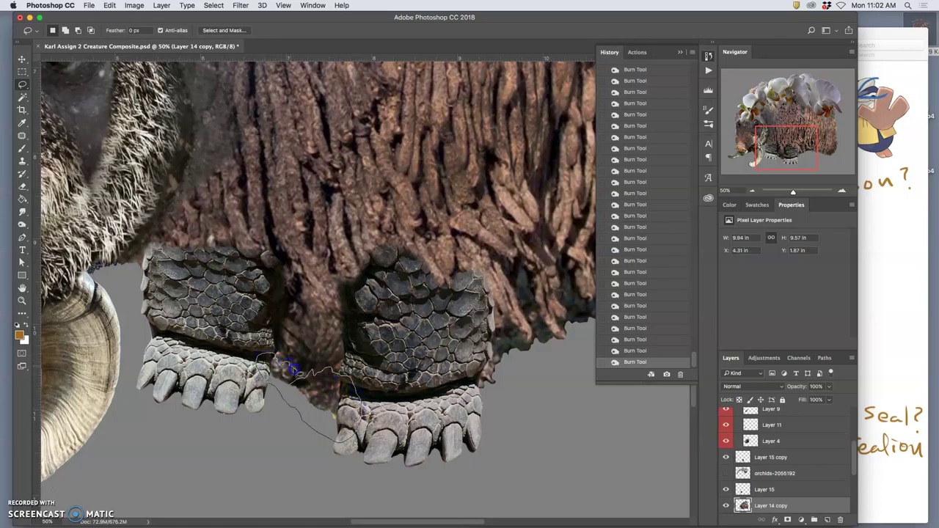
pyautogui.moveTo(301, 376); pyautogui.dragTo(304, 382)
pyautogui.press('BackSpace')
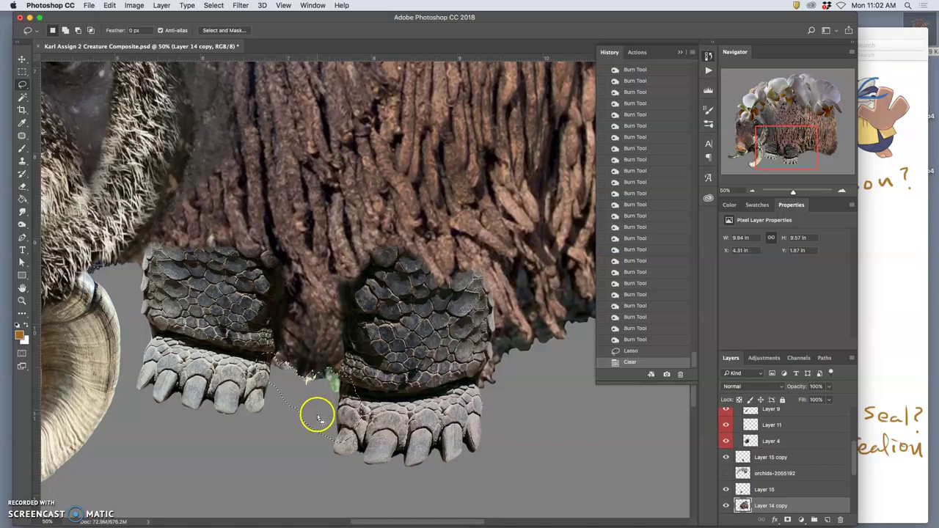
# Clear the selection and erase the stray green and white remnants between the two feet on Layer 13
pyautogui.press('super+d')
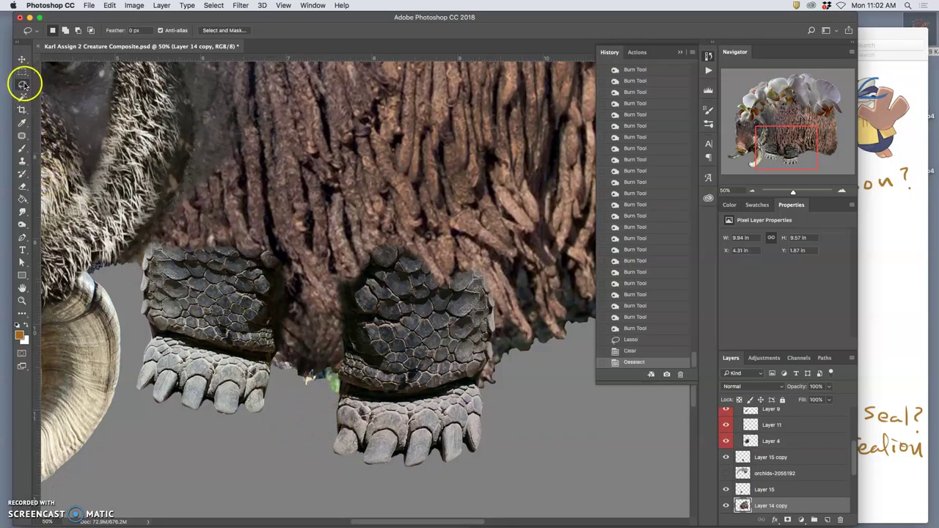
pyautogui.click(22, 59)
pyautogui.click(338, 382)
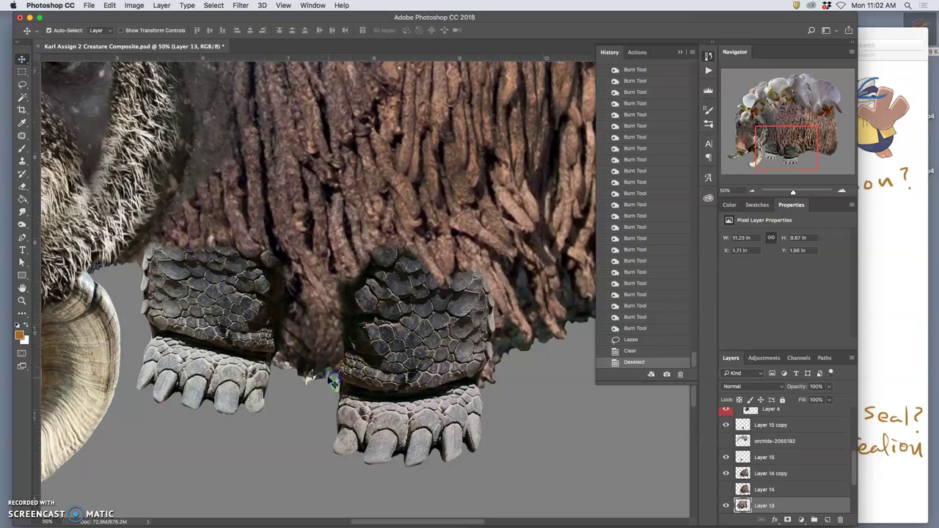
pyautogui.click(22, 187)
pyautogui.moveTo(292, 379); pyautogui.dragTo(313, 363)
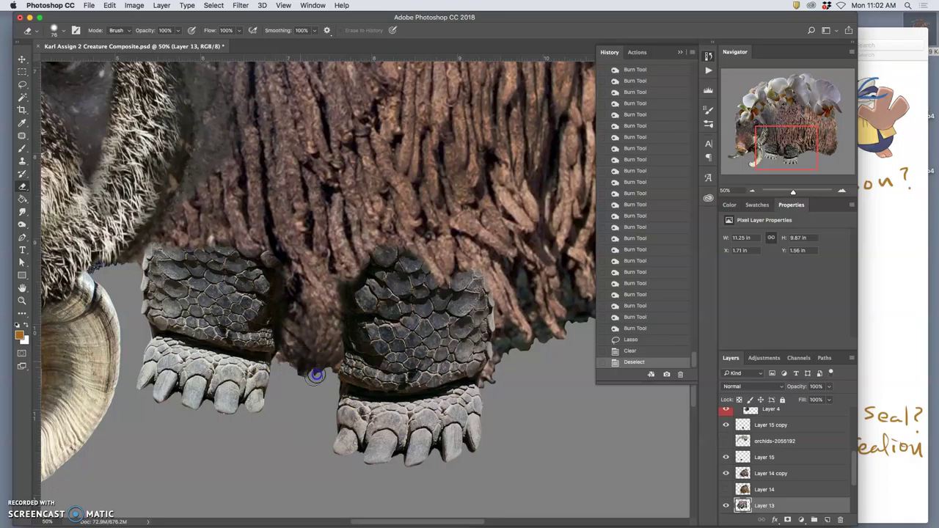
pyautogui.moveTo(315, 375); pyautogui.dragTo(306, 379)
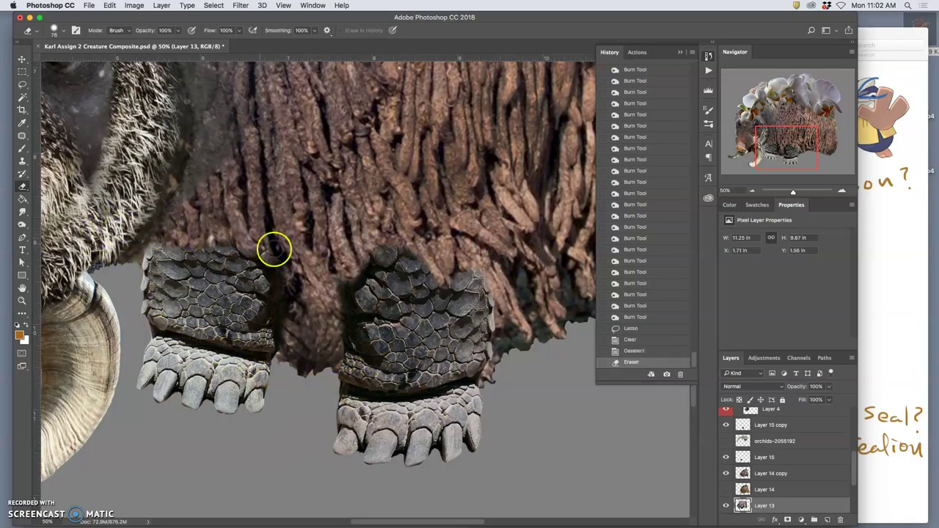
# Erase the ragged lower edge of the body texture between the two feet on Layer 14 copy with the 76 px brush
pyautogui.keyDown('super'); pyautogui.click(303, 302); pyautogui.keyUp('super')
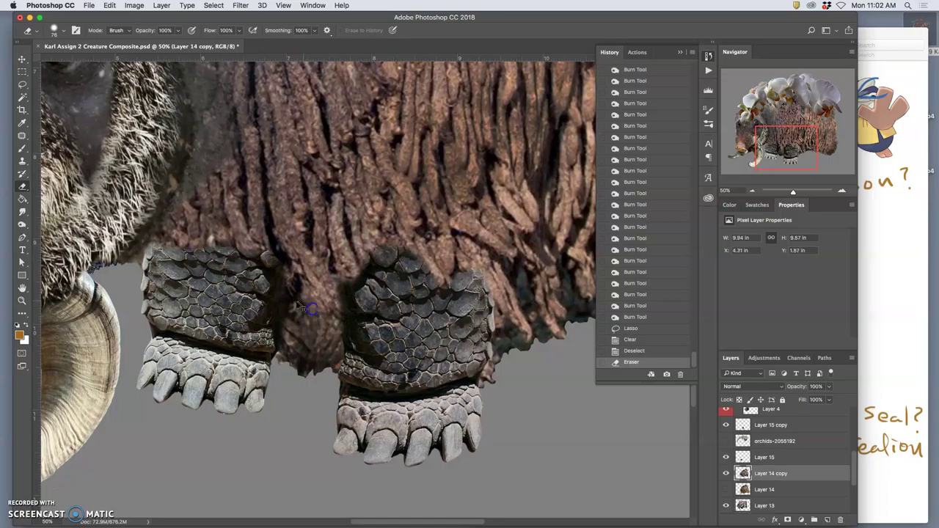
pyautogui.click(22, 188)
pyautogui.click(64, 34)
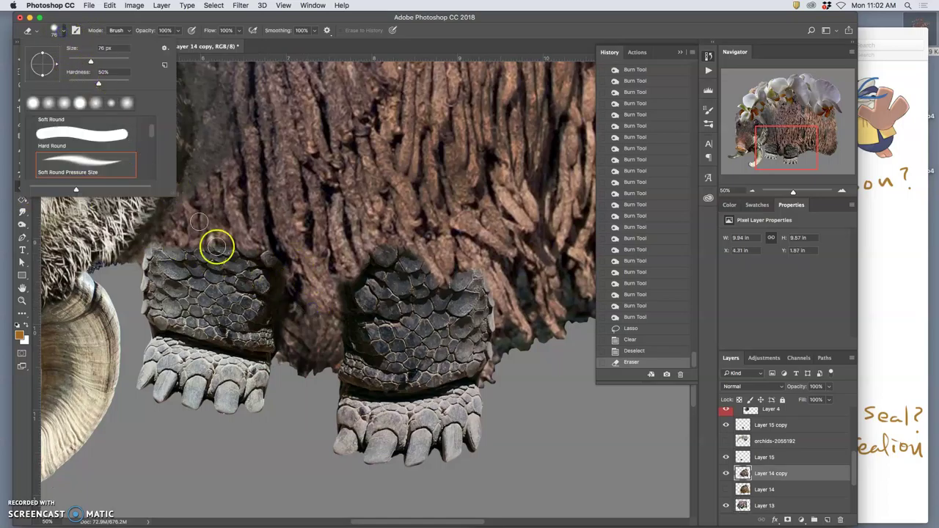
pyautogui.click(300, 389)
pyautogui.click(297, 376)
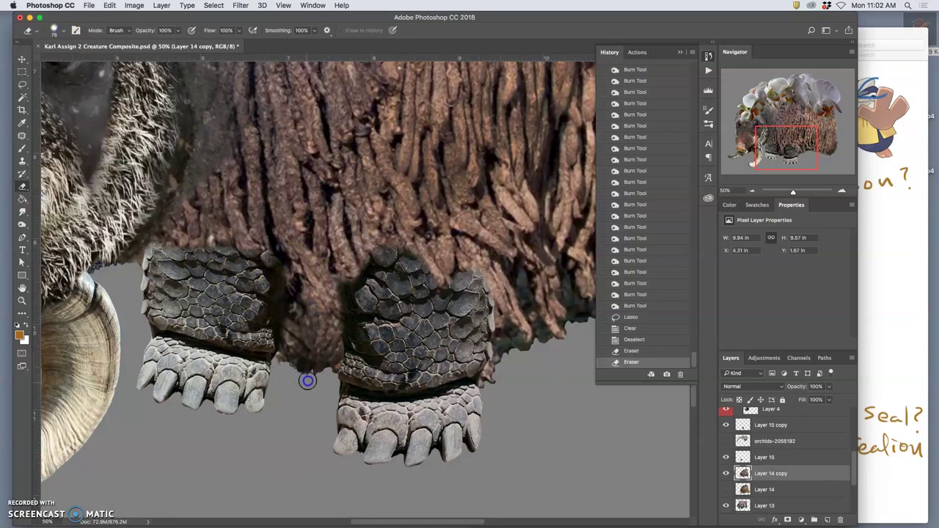
pyautogui.click(309, 375)
pyautogui.click(315, 371)
pyautogui.click(327, 370)
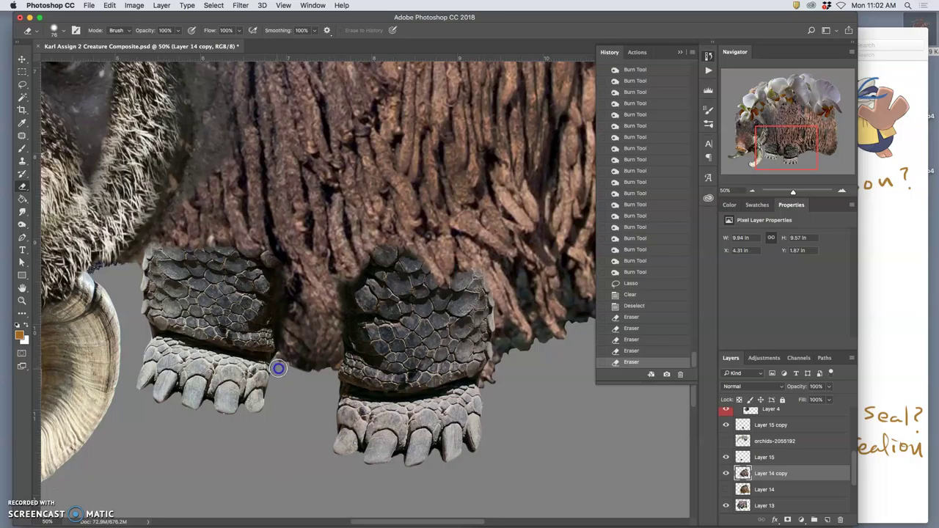
pyautogui.click(278, 369)
# Burn the shadows of the neck behind the head and beneath the orchids on Layer 4
pyautogui.press('super+minus')
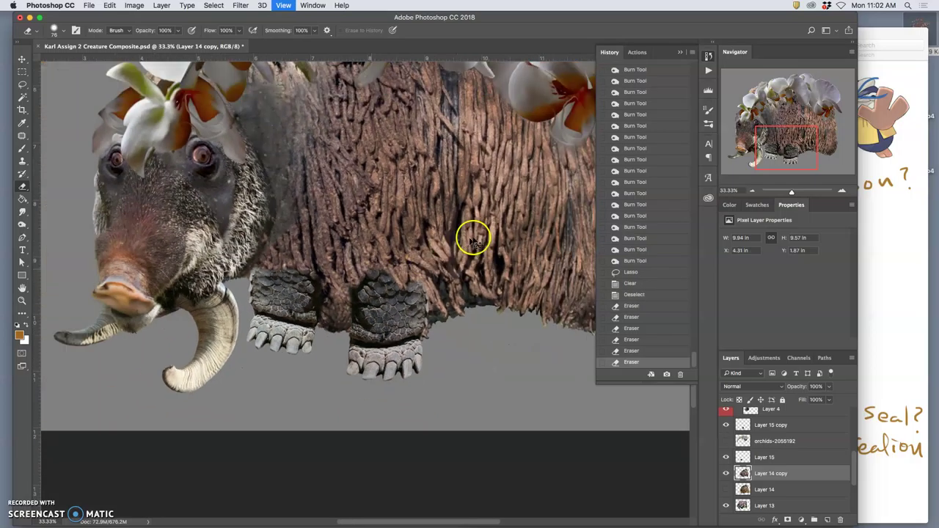
pyautogui.press('super+minus')
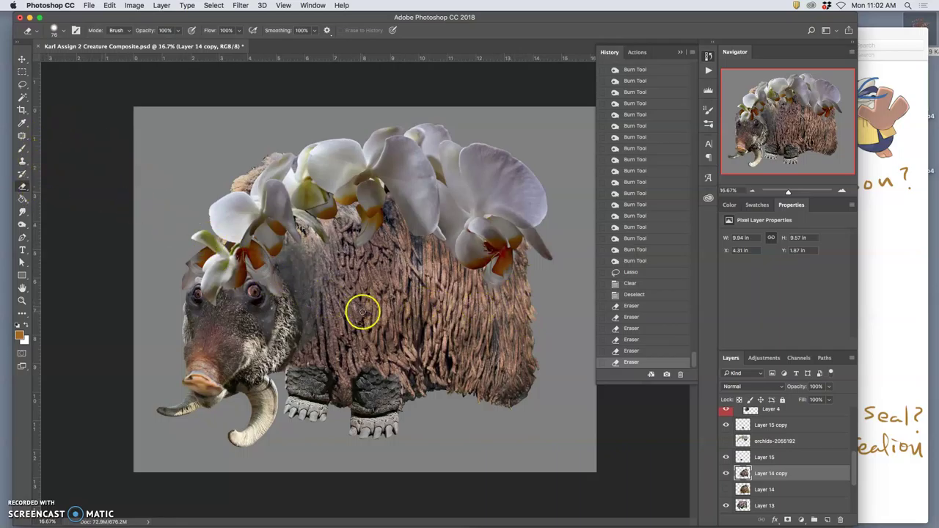
pyautogui.keyDown('super'); pyautogui.click(303, 272); pyautogui.keyUp('super')
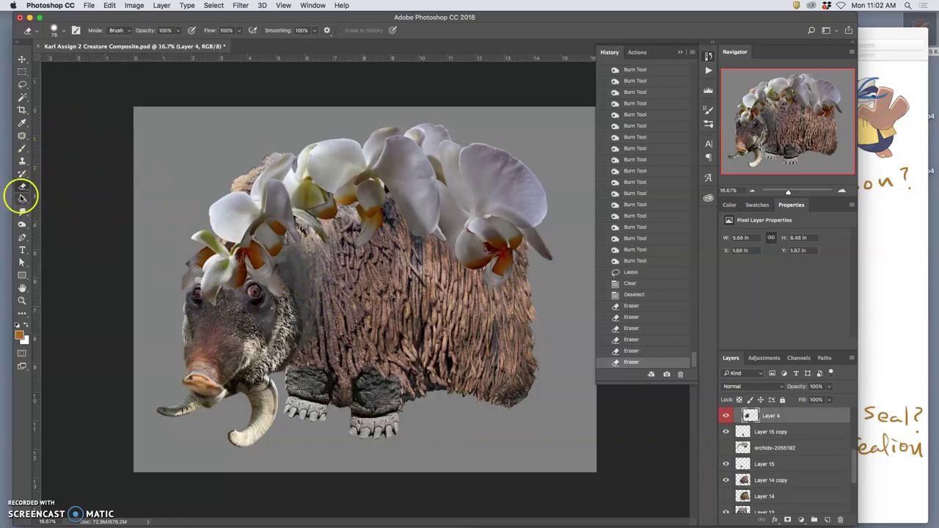
pyautogui.click(22, 224)
pyautogui.moveTo(300, 250); pyautogui.dragTo(303, 270)
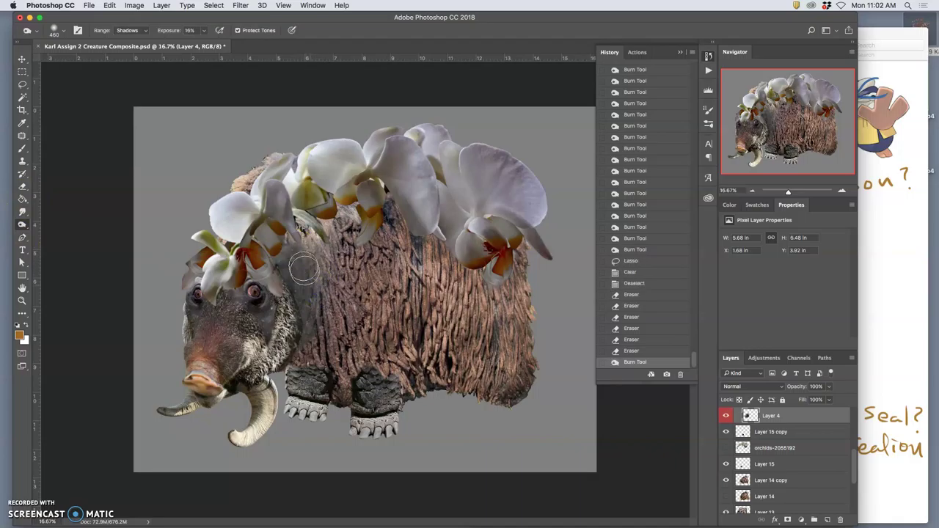
pyautogui.click(297, 220)
pyautogui.moveTo(297, 219)
pyautogui.mouseDown()
pyautogui.moveTo(318, 245)
pyautogui.moveTo(309, 233)
pyautogui.moveTo(304, 244)
pyautogui.moveTo(320, 240)
pyautogui.moveTo(310, 228)
pyautogui.moveTo(319, 207)
pyautogui.moveTo(351, 213)
pyautogui.moveTo(357, 228)
pyautogui.moveTo(377, 183)
pyautogui.moveTo(234, 197)
pyautogui.moveTo(242, 189)
pyautogui.moveTo(236, 182)
pyautogui.moveTo(234, 219)
pyautogui.moveTo(213, 254)
pyautogui.mouseUp()
# Burn the upper shoulder area just below the orchids on Layer 13
pyautogui.keyDown('super'); pyautogui.click(309, 234); pyautogui.keyUp('super')
pyautogui.moveTo(290, 236); pyautogui.dragTo(320, 252)
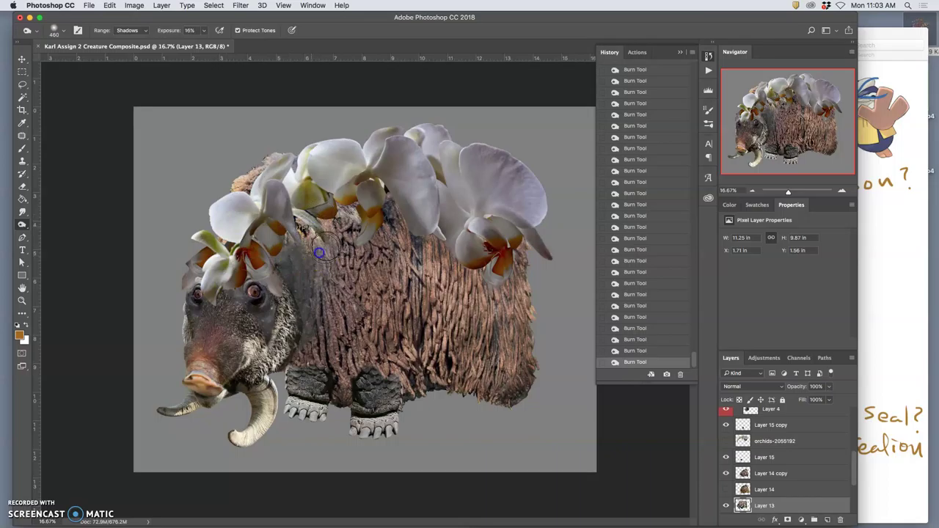
pyautogui.click(311, 255)
# Burn Layer 4 from the neck down along the shoulder to darken the transition between head and body
pyautogui.keyDown('super'); pyautogui.click(289, 272); pyautogui.keyUp('super')
pyautogui.click(289, 271)
pyautogui.click(274, 245)
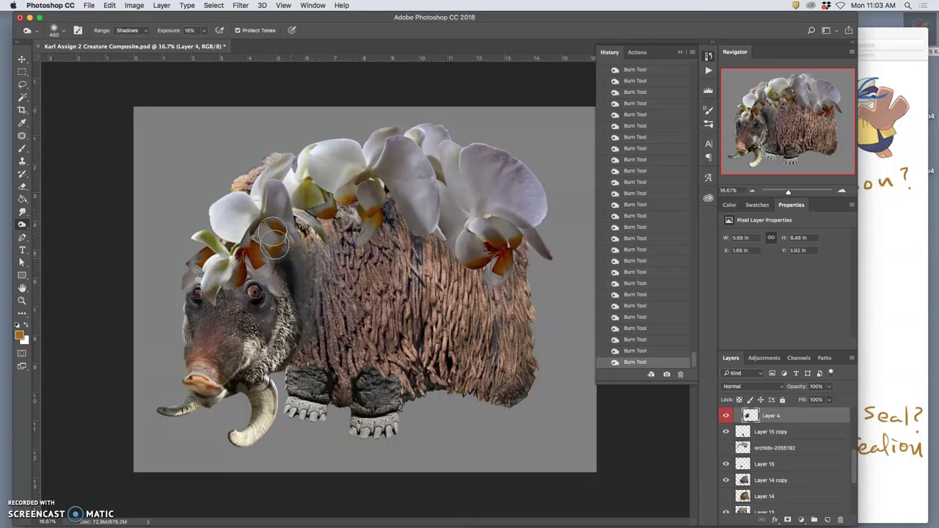
pyautogui.click(325, 245)
pyautogui.click(327, 256)
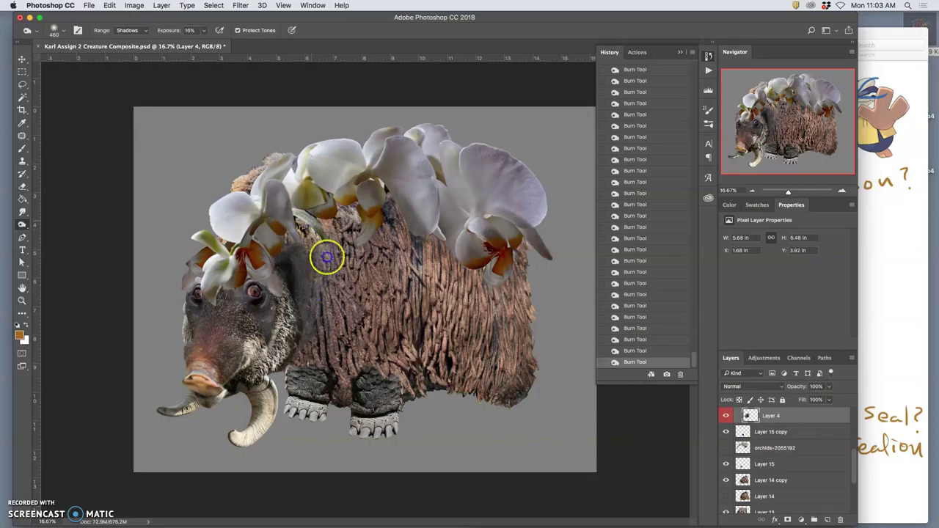
pyautogui.moveTo(326, 257)
pyautogui.mouseDown()
pyautogui.moveTo(295, 317)
pyautogui.moveTo(281, 320)
pyautogui.moveTo(273, 302)
pyautogui.moveTo(324, 296)
pyautogui.moveTo(341, 340)
pyautogui.moveTo(305, 351)
pyautogui.moveTo(313, 331)
pyautogui.moveTo(326, 332)
pyautogui.moveTo(313, 299)
pyautogui.moveTo(352, 309)
pyautogui.mouseUp()
pyautogui.moveTo(311, 275)
pyautogui.mouseDown()
pyautogui.moveTo(342, 256)
pyautogui.moveTo(351, 287)
pyautogui.moveTo(368, 278)
pyautogui.moveTo(359, 300)
pyautogui.mouseUp()
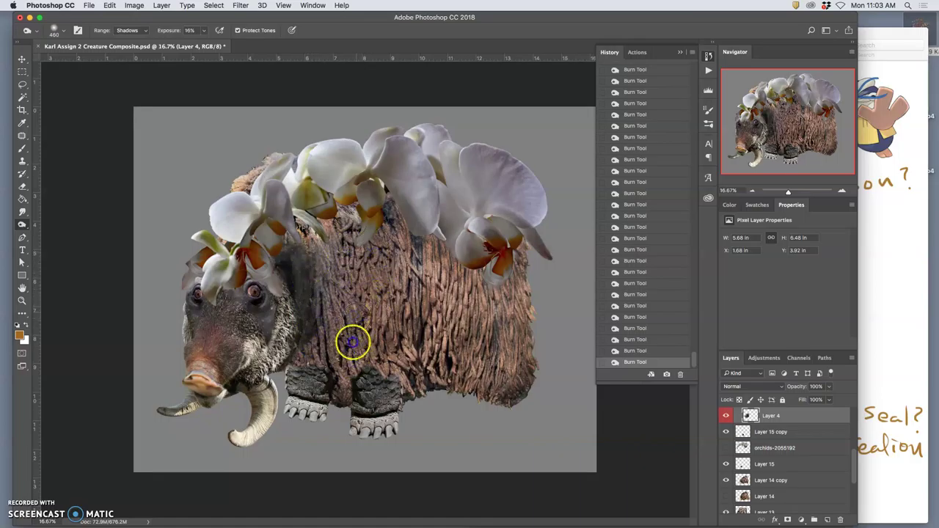
# Burn the shadows of the body texture above the feet and across the flank on Layer 14 copy
pyautogui.keyDown('super'); pyautogui.click(344, 350); pyautogui.keyUp('super')
pyautogui.moveTo(328, 344)
pyautogui.mouseDown()
pyautogui.moveTo(321, 320)
pyautogui.moveTo(319, 370)
pyautogui.moveTo(313, 357)
pyautogui.moveTo(308, 365)
pyautogui.moveTo(340, 315)
pyautogui.moveTo(375, 346)
pyautogui.moveTo(377, 372)
pyautogui.moveTo(385, 333)
pyautogui.moveTo(399, 345)
pyautogui.moveTo(407, 369)
pyautogui.mouseUp()
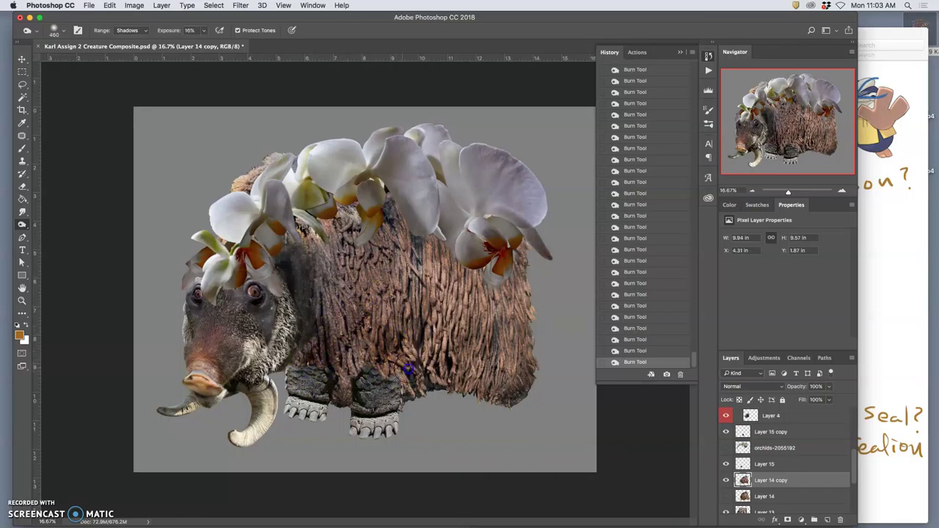
pyautogui.moveTo(447, 341)
pyautogui.mouseDown()
pyautogui.moveTo(479, 350)
pyautogui.moveTo(512, 322)
pyautogui.moveTo(467, 261)
pyautogui.moveTo(446, 256)
pyautogui.moveTo(430, 279)
pyautogui.moveTo(402, 259)
pyautogui.moveTo(392, 233)
pyautogui.moveTo(382, 250)
pyautogui.moveTo(373, 243)
pyautogui.moveTo(355, 260)
pyautogui.moveTo(342, 195)
pyautogui.moveTo(239, 183)
pyautogui.moveTo(218, 237)
pyautogui.mouseUp()
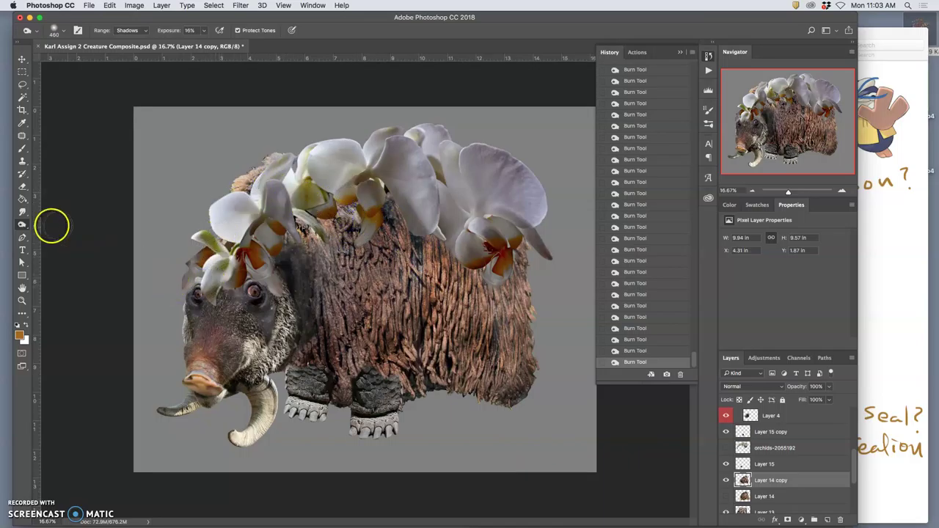
# Desaturate the body texture on Layer 14 copy with the Sponge tool, covering the flank, lower front, rear and underside
pyautogui.rightClick(16, 226)
pyautogui.click(45, 242)
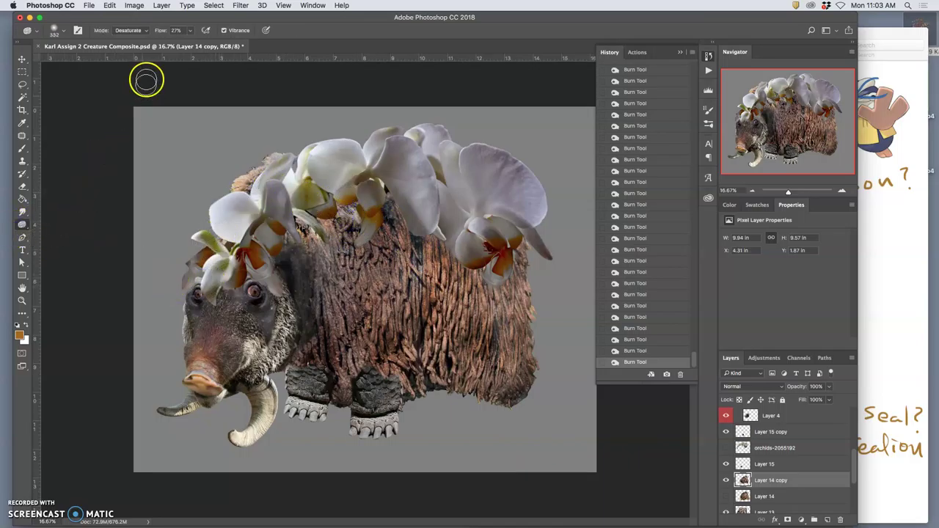
pyautogui.moveTo(443, 274)
pyautogui.mouseDown()
pyautogui.moveTo(429, 360)
pyautogui.moveTo(433, 280)
pyautogui.moveTo(425, 325)
pyautogui.moveTo(412, 343)
pyautogui.moveTo(388, 341)
pyautogui.moveTo(379, 358)
pyautogui.mouseUp()
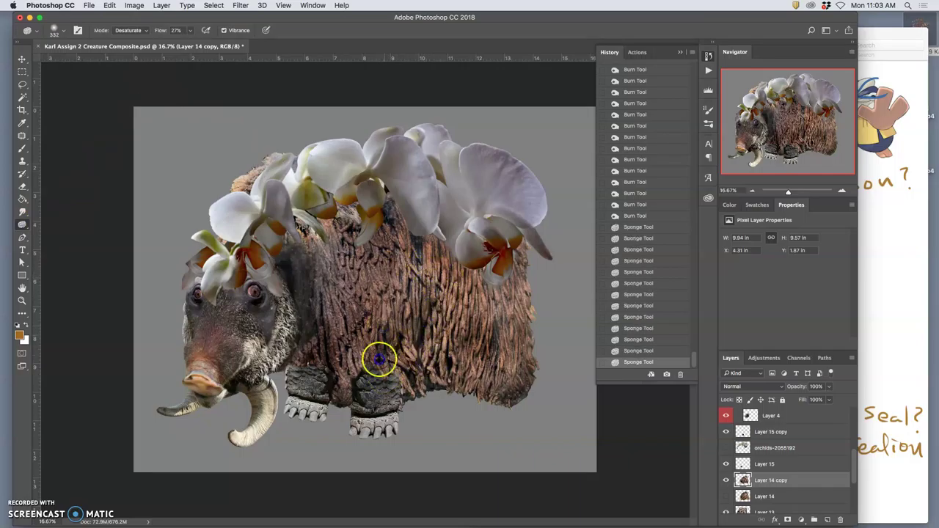
pyautogui.click(327, 360)
pyautogui.click(309, 380)
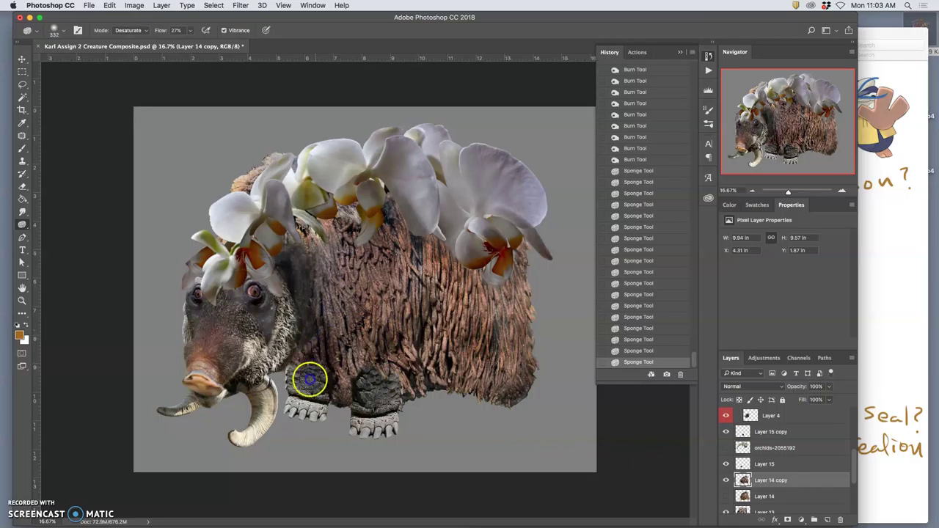
pyautogui.click(486, 310)
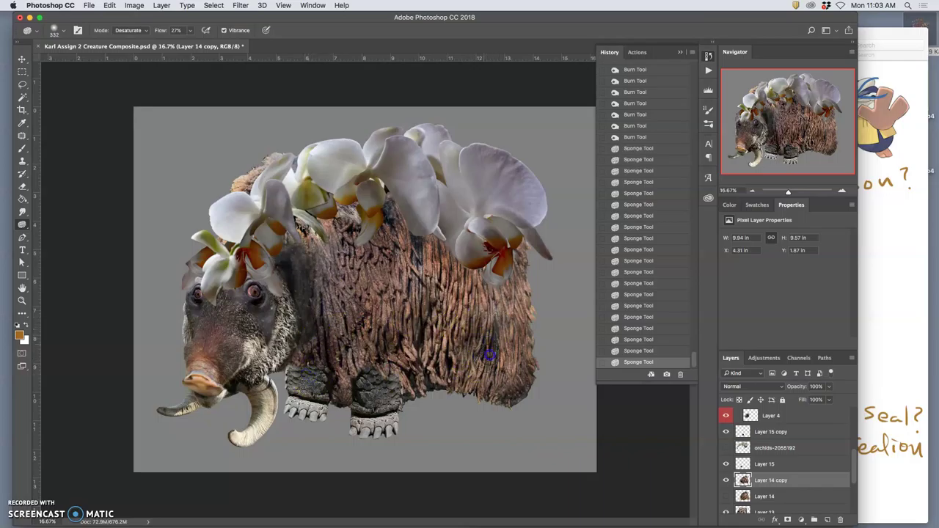
pyautogui.click(499, 247)
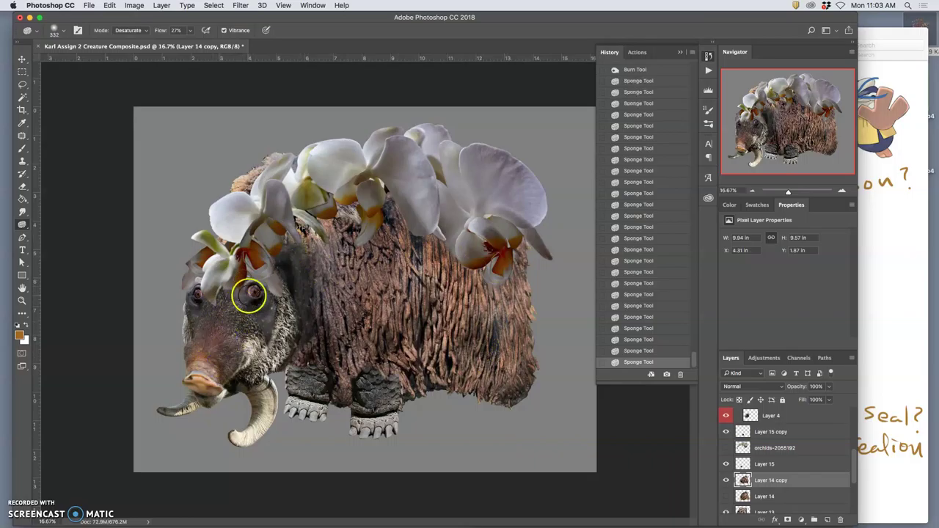
pyautogui.click(509, 362)
pyautogui.click(455, 387)
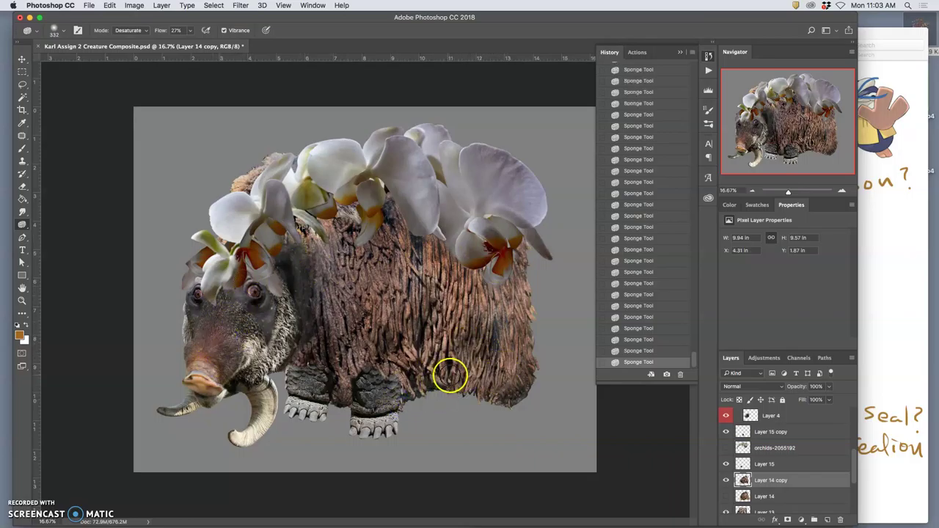
# Set the Burn tool's range to Highlights and darken the scaly leg nearest the tusk on Layer 15
pyautogui.keyDown('super'); pyautogui.click(384, 395); pyautogui.keyUp('super')
pyautogui.click(23, 225)
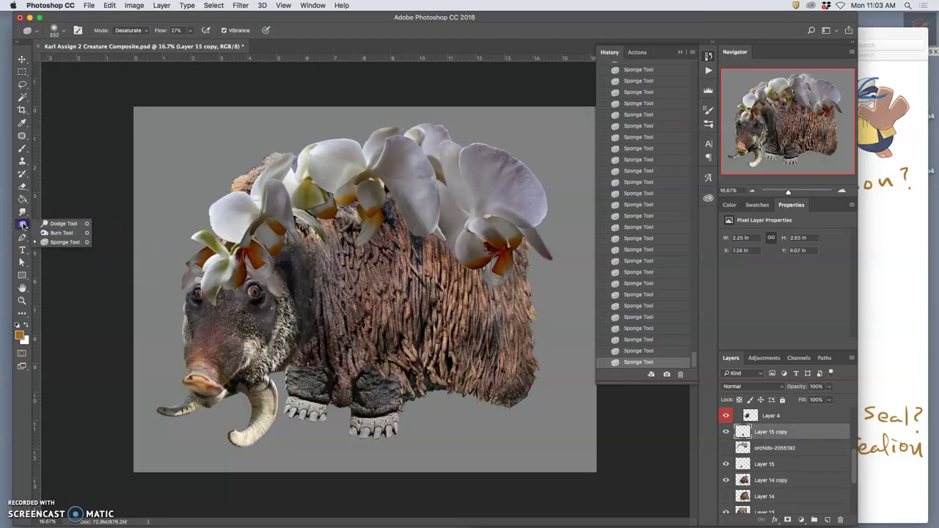
pyautogui.click(44, 223)
pyautogui.click(131, 30)
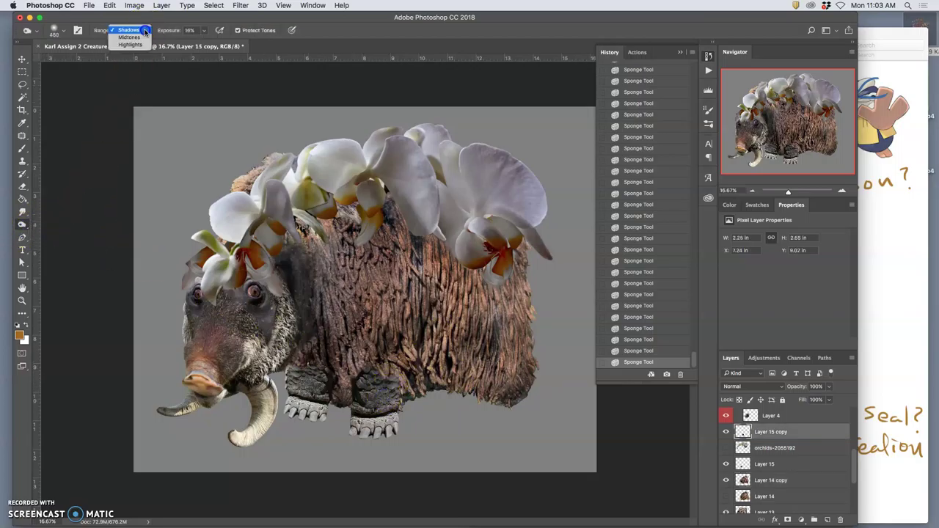
pyautogui.click(136, 44)
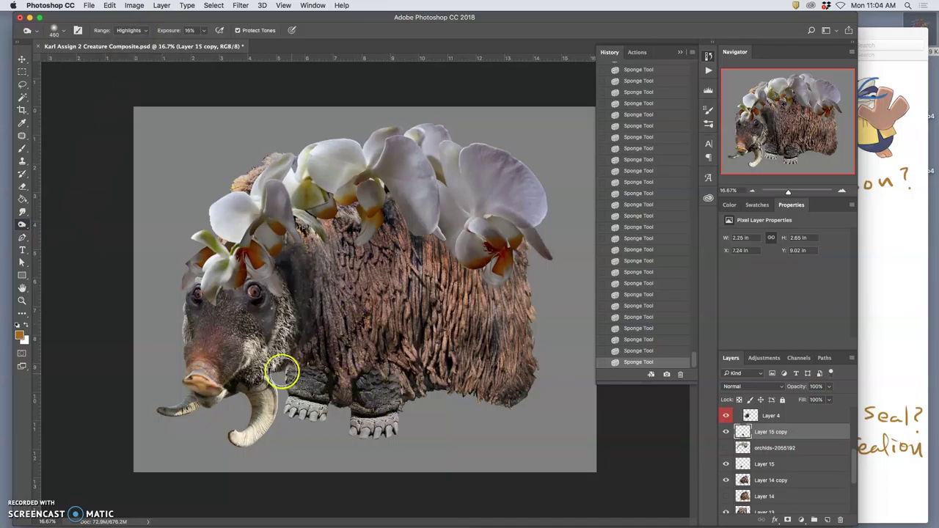
pyautogui.click(286, 383)
pyautogui.click(286, 379)
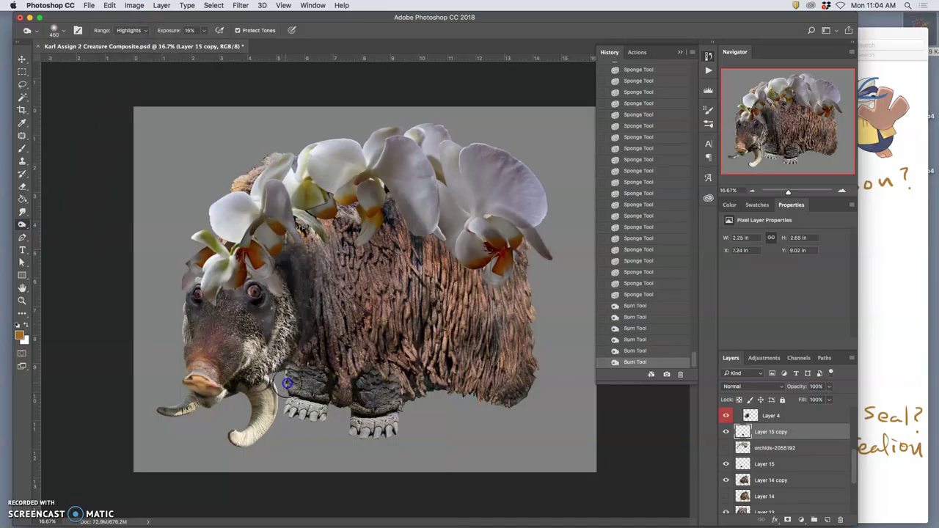
pyautogui.click(296, 384)
pyautogui.keyDown('super'); pyautogui.click(296, 377); pyautogui.keyUp('super')
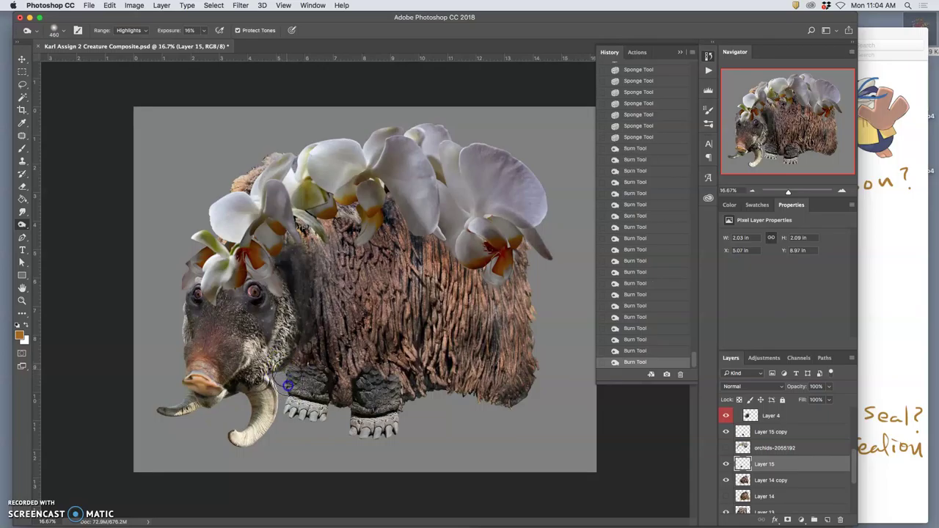
pyautogui.click(287, 385)
pyautogui.click(288, 386)
pyautogui.click(289, 387)
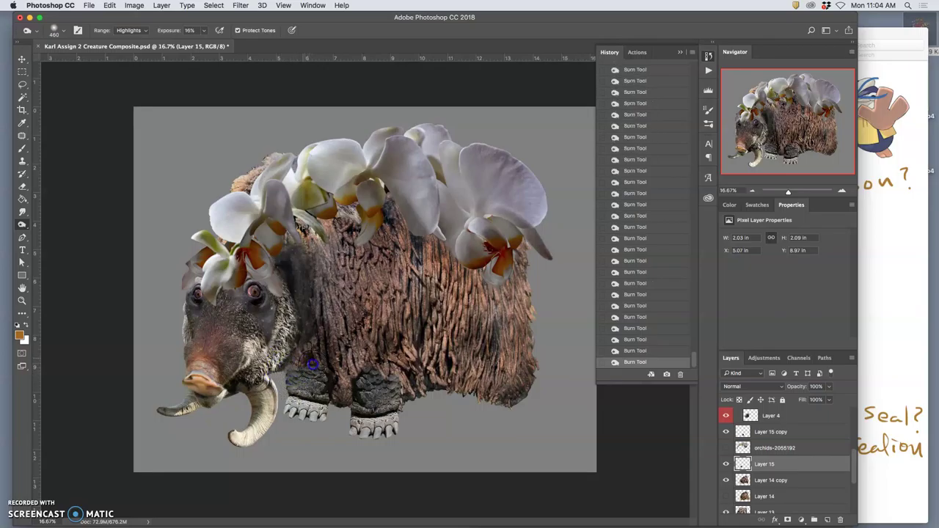
# Burn the highlights on the claws and lower parts of both feet, on Layer 15 copy and Layer 15
pyautogui.hotkey('alt', ']')
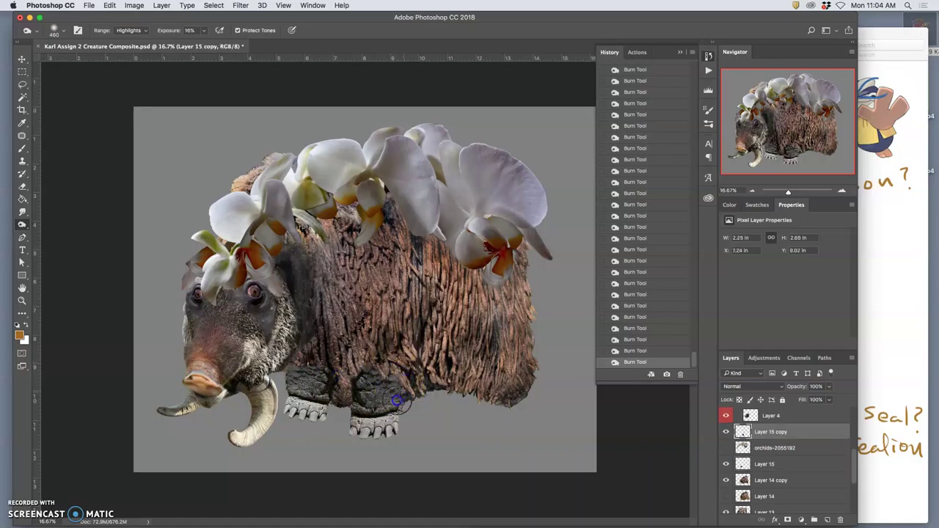
pyautogui.click(396, 409)
pyautogui.click(384, 422)
pyautogui.click(390, 425)
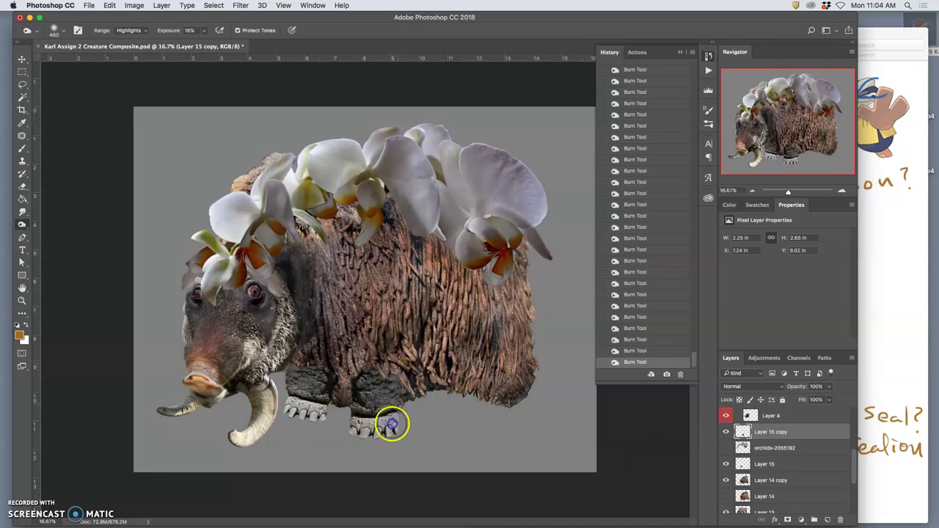
pyautogui.click(385, 433)
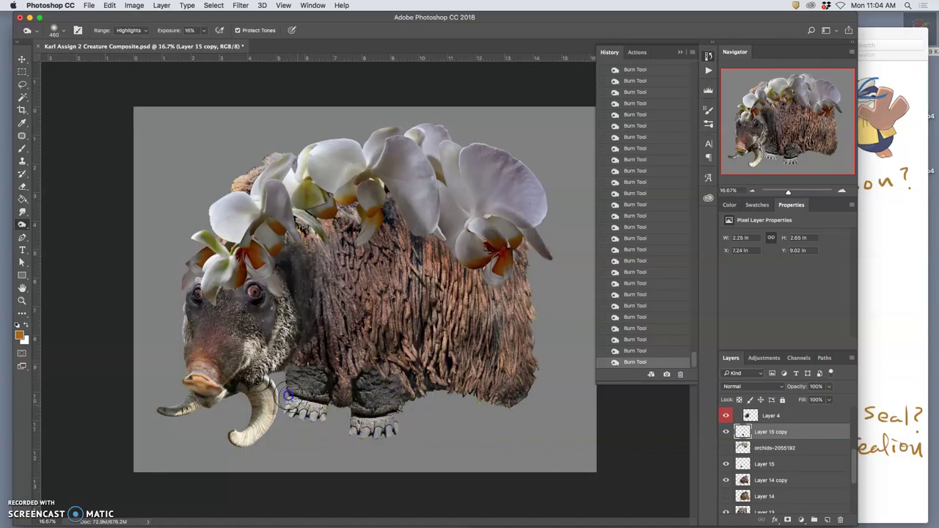
pyautogui.hotkey('alt', '[')
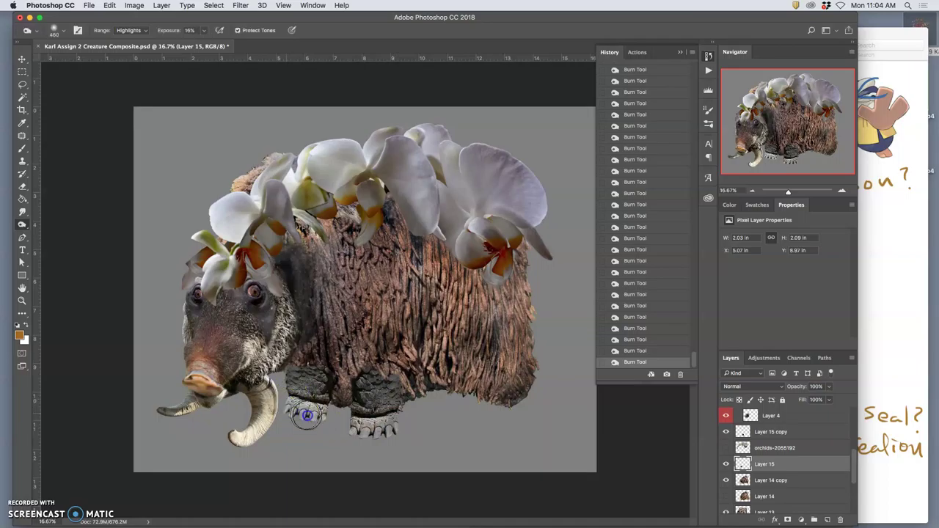
pyautogui.moveTo(307, 415)
pyautogui.mouseDown()
pyautogui.moveTo(301, 408)
pyautogui.moveTo(396, 427)
pyautogui.mouseUp()
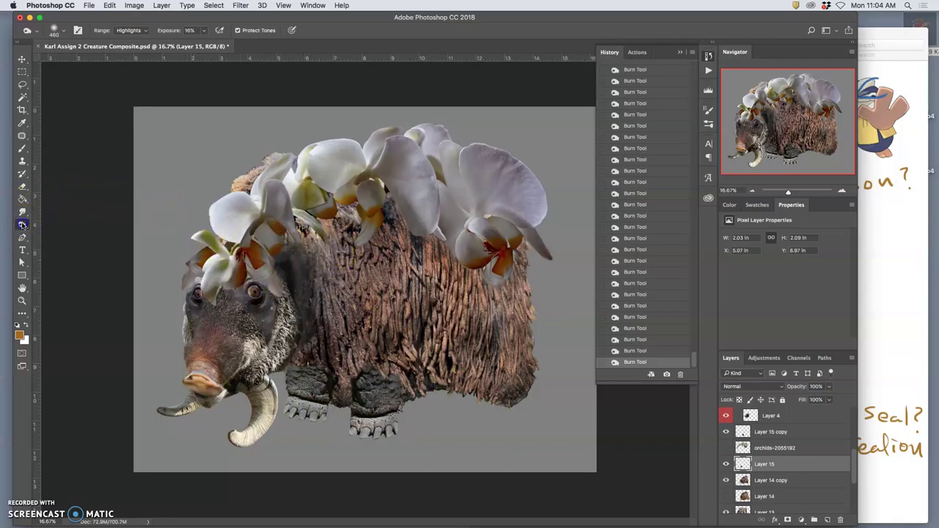
# Dodge the shadows of the faded petal at the outer edge of the head on Layer 18
pyautogui.moveTo(27, 222); pyautogui.dragTo(57, 224)
pyautogui.keyDown('super'); pyautogui.click(196, 271); pyautogui.keyUp('super')
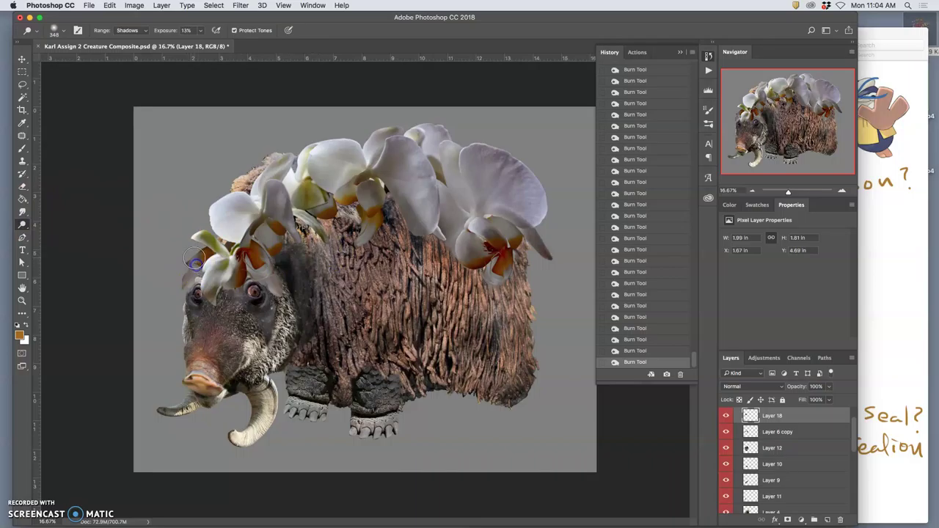
pyautogui.moveTo(189, 258); pyautogui.dragTo(184, 266)
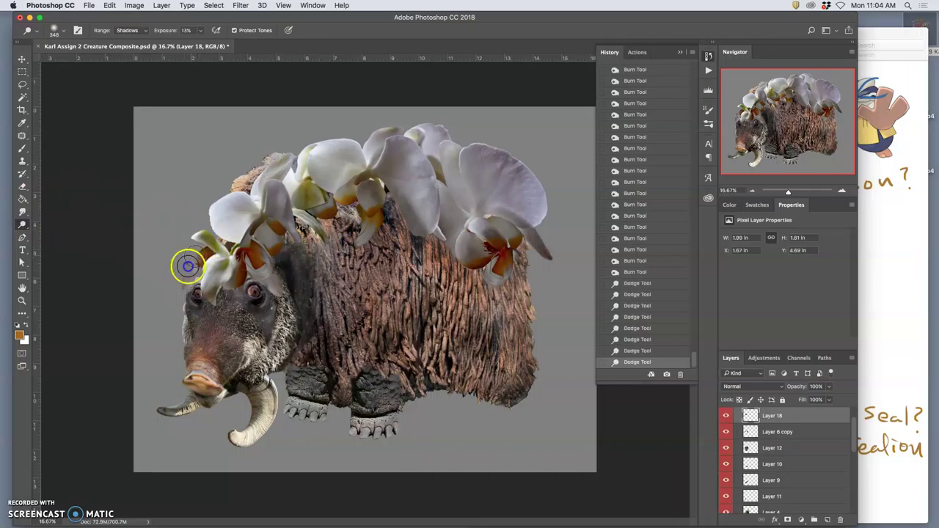
# Try the Dodge tool's Highlights range on the Layer 18 petal and undo the last two dodge strokes
pyautogui.click(129, 30)
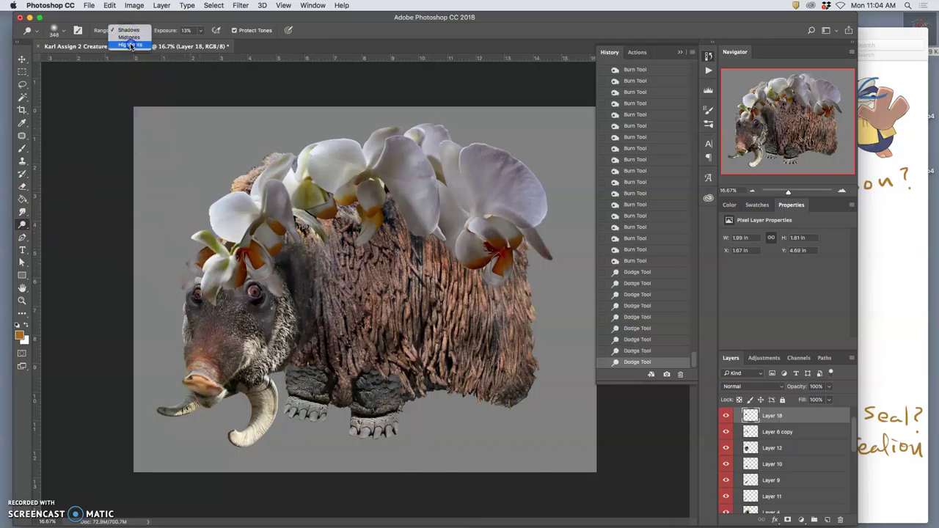
pyautogui.click(130, 44)
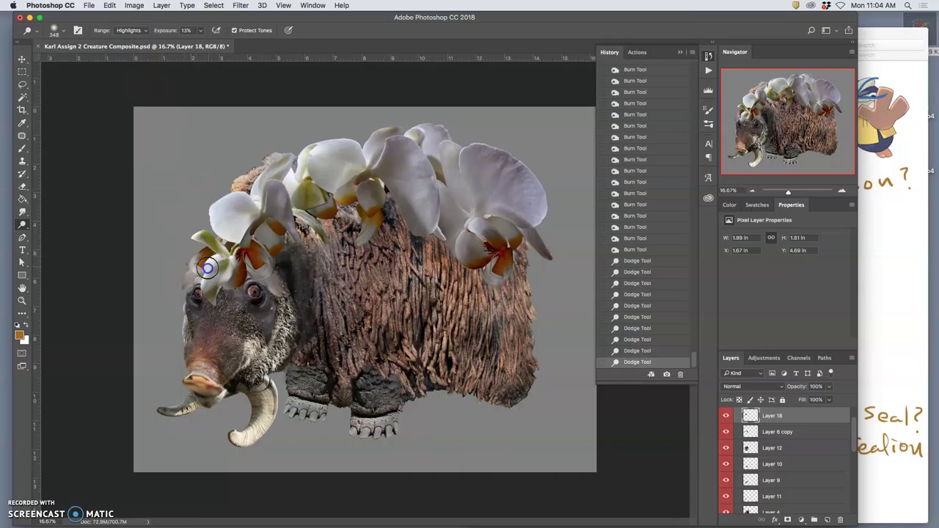
pyautogui.press('super+z')
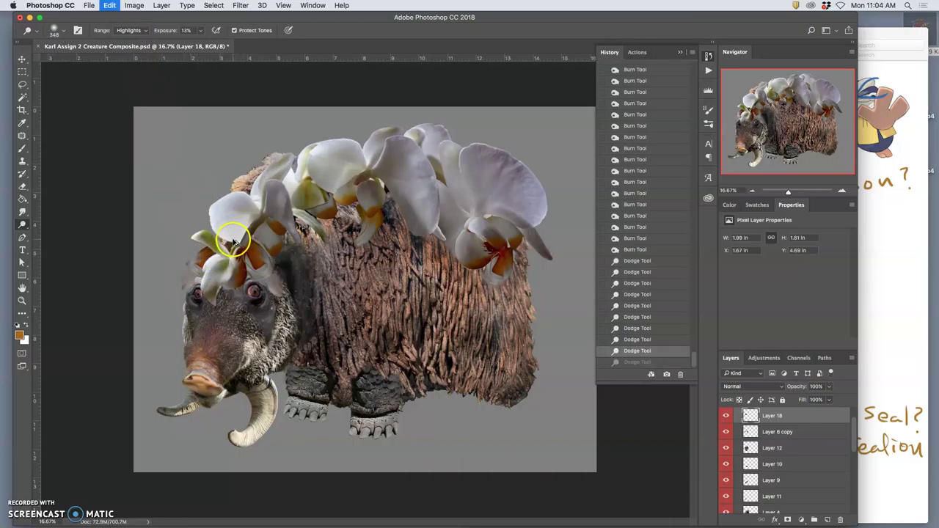
pyautogui.press('super+alt+z')
# Set the Dodge tool's range to Midtones and lighten the outer petal on Layer 18
pyautogui.click(127, 30)
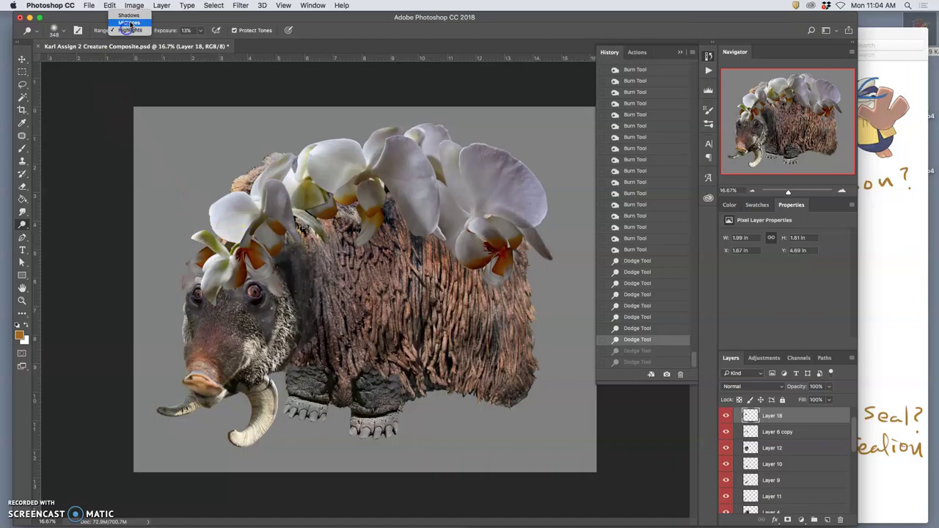
pyautogui.click(129, 24)
pyautogui.moveTo(188, 277)
pyautogui.mouseDown()
pyautogui.moveTo(184, 266)
pyautogui.moveTo(191, 279)
pyautogui.mouseUp()
pyautogui.click(192, 280)
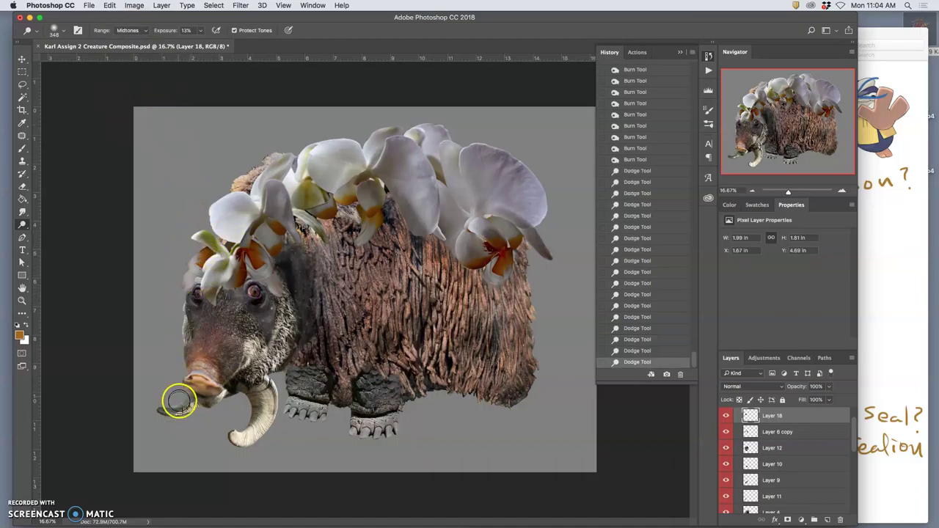
# Dodge the midtones of the orchid petals along the creature's back on the orchids-2055192 copy layer
pyautogui.click(311, 168)
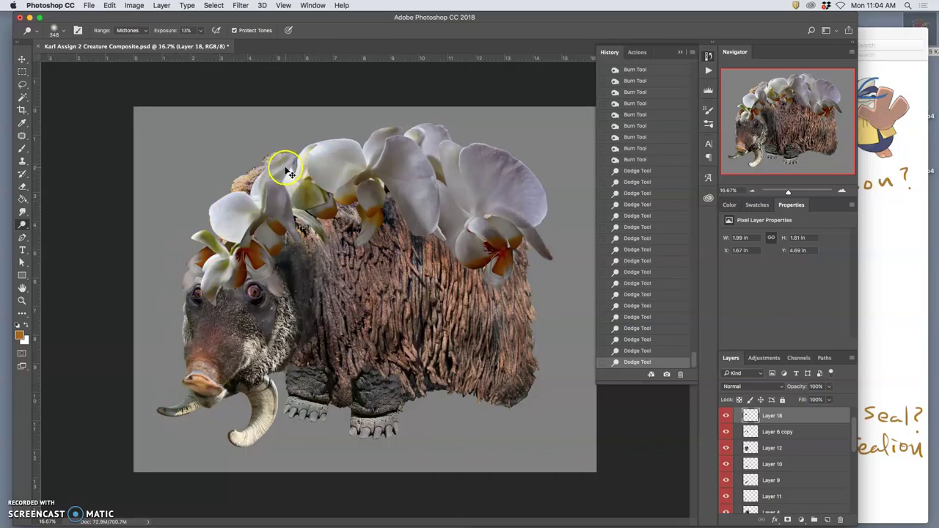
pyautogui.keyDown('super'); pyautogui.click(286, 170); pyautogui.keyUp('super')
pyautogui.moveTo(285, 157); pyautogui.dragTo(260, 184)
pyautogui.moveTo(298, 149)
pyautogui.mouseDown()
pyautogui.moveTo(230, 241)
pyautogui.moveTo(221, 295)
pyautogui.moveTo(405, 162)
pyautogui.moveTo(378, 134)
pyautogui.moveTo(377, 166)
pyautogui.moveTo(440, 132)
pyautogui.moveTo(416, 134)
pyautogui.moveTo(416, 157)
pyautogui.moveTo(440, 147)
pyautogui.moveTo(440, 181)
pyautogui.moveTo(318, 228)
pyautogui.moveTo(307, 304)
pyautogui.moveTo(411, 340)
pyautogui.moveTo(534, 246)
pyautogui.moveTo(545, 200)
pyautogui.moveTo(489, 176)
pyautogui.moveTo(537, 221)
pyautogui.moveTo(520, 175)
pyautogui.moveTo(531, 203)
pyautogui.moveTo(484, 202)
pyautogui.moveTo(497, 162)
pyautogui.mouseUp()
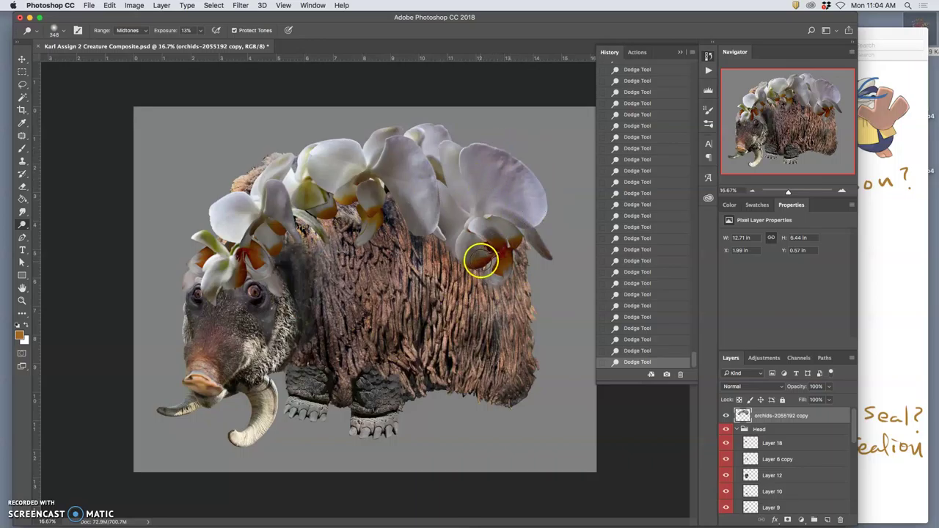
pyautogui.moveTo(481, 261)
pyautogui.mouseDown()
pyautogui.moveTo(410, 338)
pyautogui.moveTo(545, 246)
pyautogui.moveTo(517, 303)
pyautogui.moveTo(500, 314)
pyautogui.moveTo(516, 284)
pyautogui.moveTo(388, 289)
pyautogui.moveTo(349, 305)
pyautogui.moveTo(332, 355)
pyautogui.moveTo(349, 342)
pyautogui.moveTo(367, 353)
pyautogui.moveTo(361, 385)
pyautogui.mouseUp()
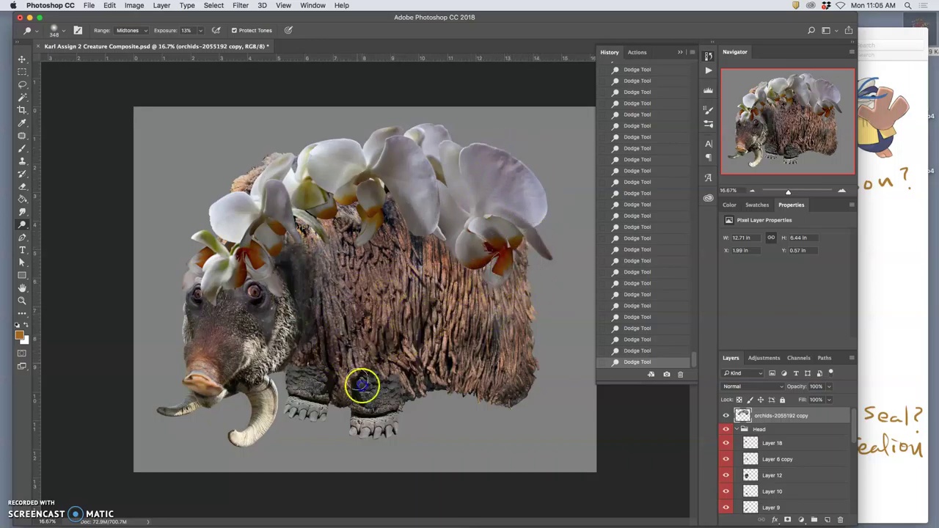
# Dodge the midtones of the body texture on Layer 14 copy, covering the flank, rear edge and shoulder
pyautogui.keyDown('super'); pyautogui.click(398, 312); pyautogui.keyUp('super')
pyautogui.moveTo(372, 312)
pyautogui.mouseDown()
pyautogui.moveTo(377, 347)
pyautogui.moveTo(385, 293)
pyautogui.moveTo(355, 340)
pyautogui.moveTo(413, 283)
pyautogui.moveTo(446, 345)
pyautogui.moveTo(413, 349)
pyautogui.moveTo(436, 275)
pyautogui.moveTo(400, 333)
pyautogui.mouseUp()
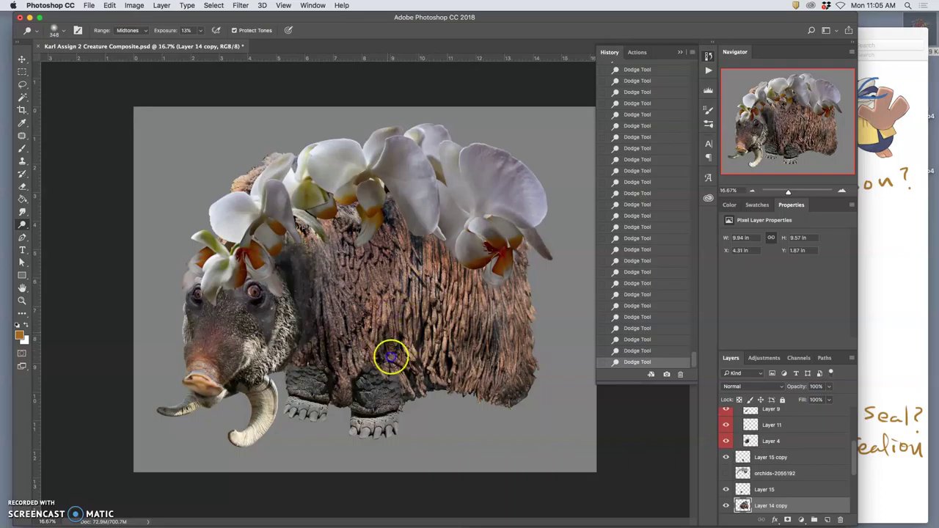
pyautogui.click(521, 308)
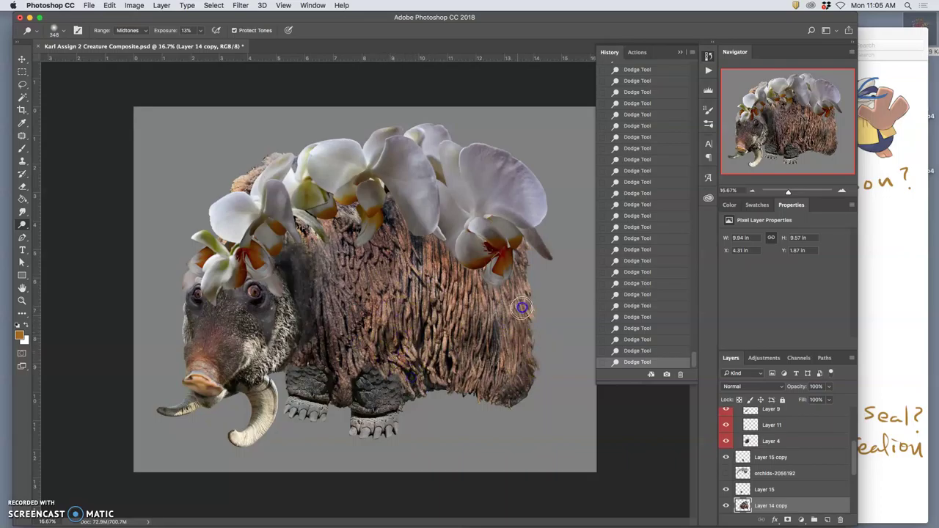
pyautogui.click(303, 262)
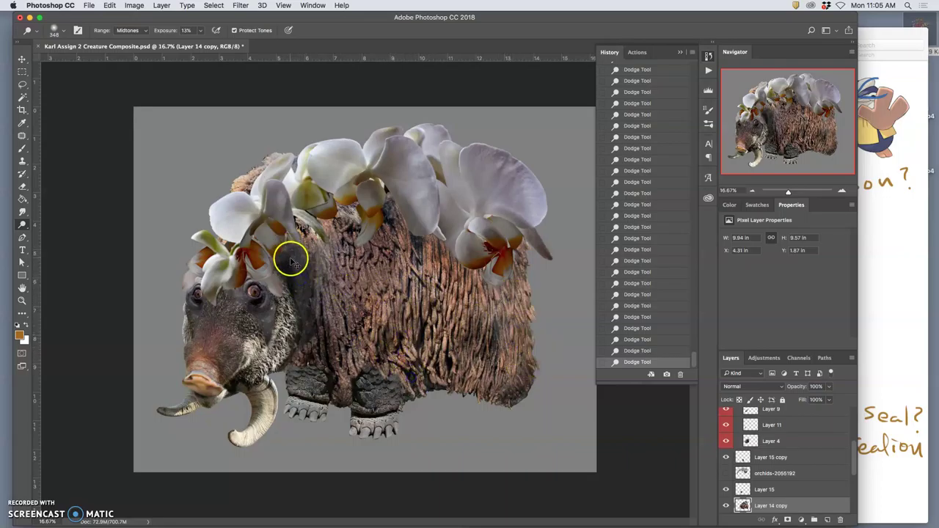
# Undo the accidental move of Layer 4 and dodge the midtones of its dark neck and furry cheek
pyautogui.keyDown('super'); pyautogui.click(292, 261); pyautogui.keyUp('super')
pyautogui.press('super+z')
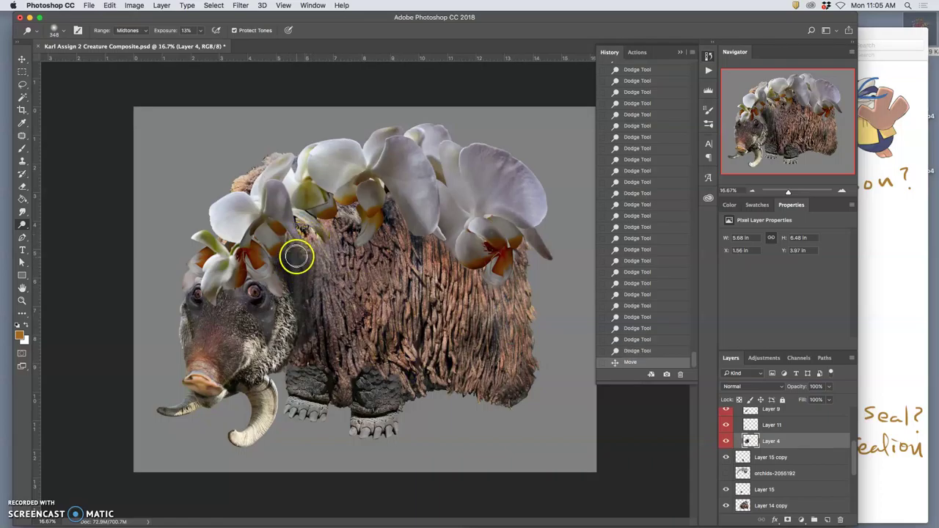
pyautogui.click(642, 351)
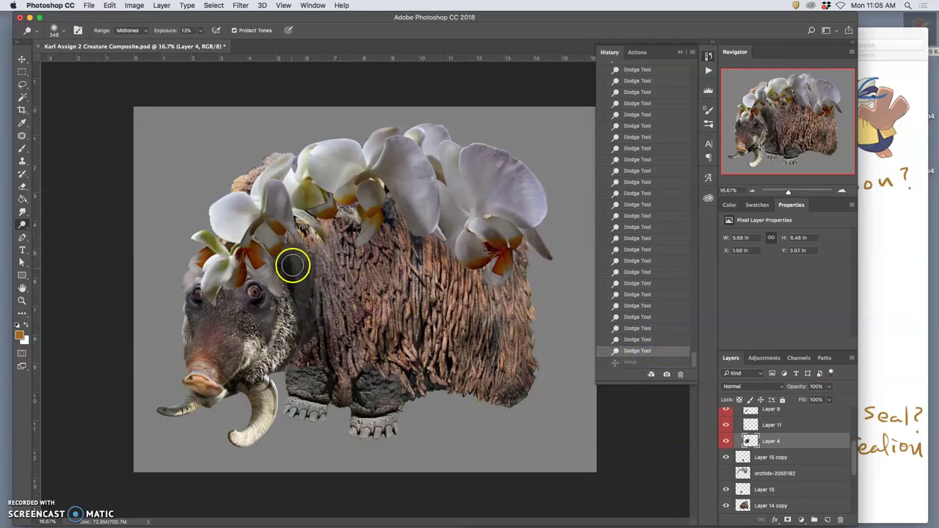
pyautogui.moveTo(306, 277); pyautogui.dragTo(291, 252)
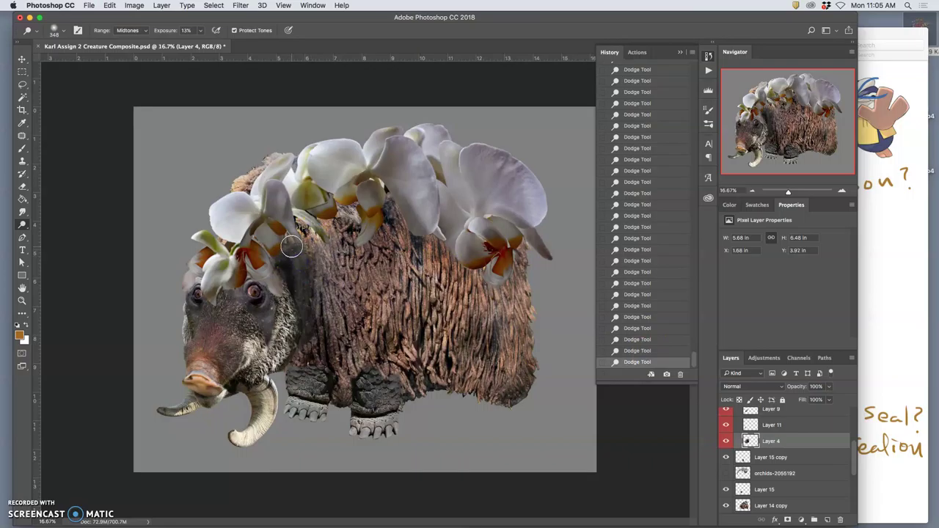
pyautogui.moveTo(303, 287)
pyautogui.mouseDown()
pyautogui.moveTo(285, 240)
pyautogui.moveTo(298, 266)
pyautogui.moveTo(288, 251)
pyautogui.mouseUp()
pyautogui.moveTo(312, 325)
pyautogui.mouseDown()
pyautogui.moveTo(302, 280)
pyautogui.moveTo(312, 309)
pyautogui.moveTo(286, 281)
pyautogui.mouseUp()
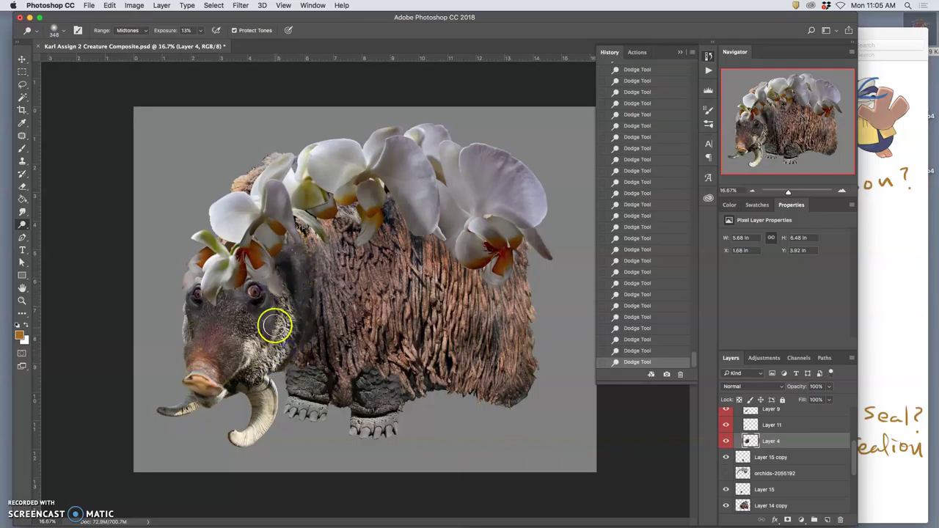
pyautogui.moveTo(275, 326); pyautogui.dragTo(289, 300)
# Dodge the midtones along the transition between the dark neck and the body texture on Layer 4
pyautogui.press('super+equal')
pyautogui.press('super+equal')
pyautogui.press('super+equal')
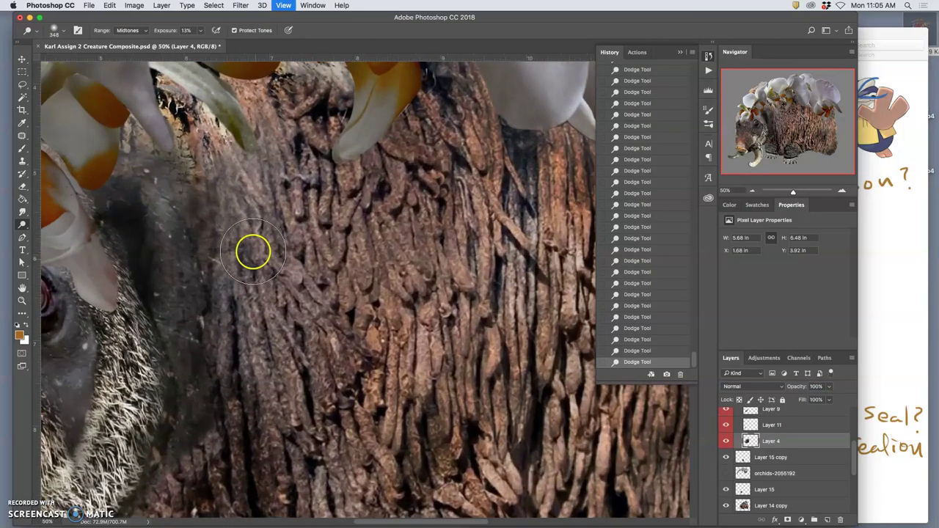
pyautogui.moveTo(253, 251)
pyautogui.mouseDown()
pyautogui.moveTo(204, 208)
pyautogui.moveTo(165, 222)
pyautogui.moveTo(127, 259)
pyautogui.moveTo(128, 356)
pyautogui.moveTo(107, 382)
pyautogui.moveTo(152, 270)
pyautogui.moveTo(123, 358)
pyautogui.moveTo(209, 304)
pyautogui.mouseUp()
pyautogui.press('super+minus')
pyautogui.press('super+minus')
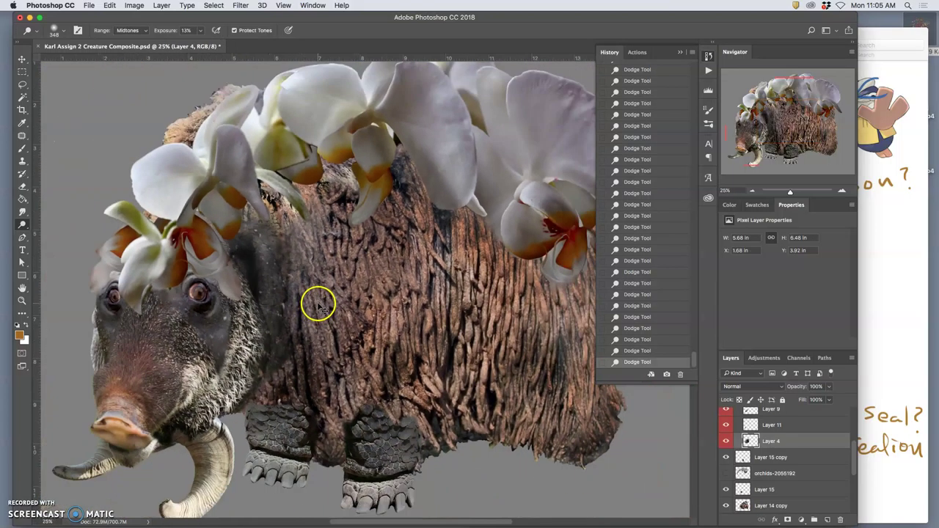
pyautogui.press('super+minus')
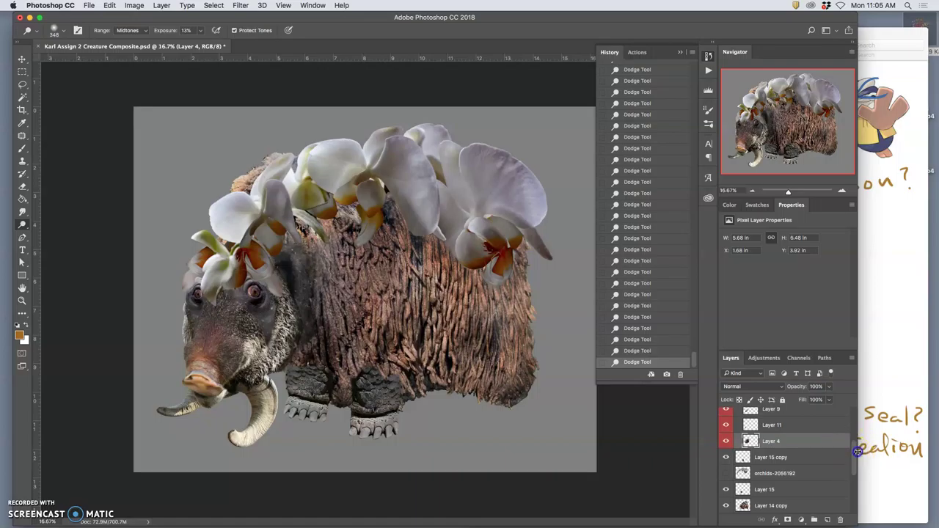
# Collapse the Head group and delete the original orchids-2055192 layer
pyautogui.scroll(5, 857, 451)
pyautogui.click(750, 431)
pyautogui.click(806, 433)
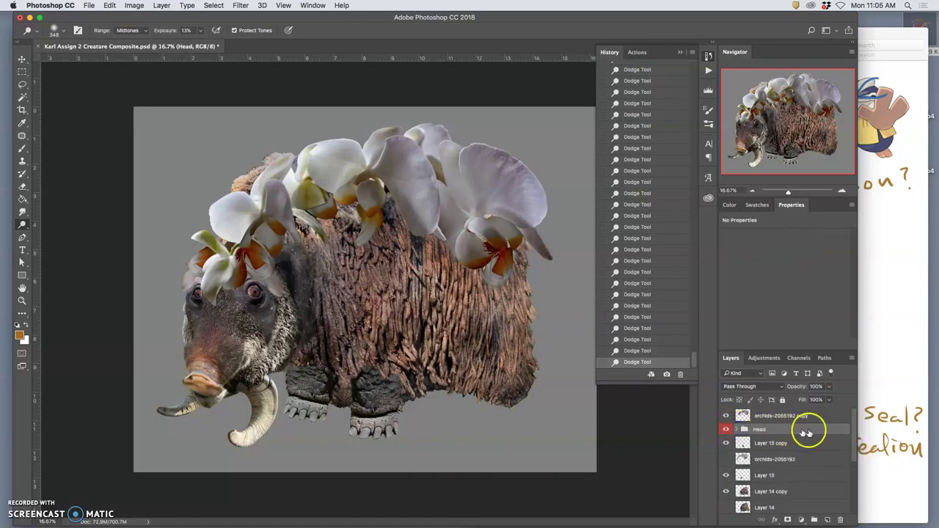
pyautogui.click(727, 459)
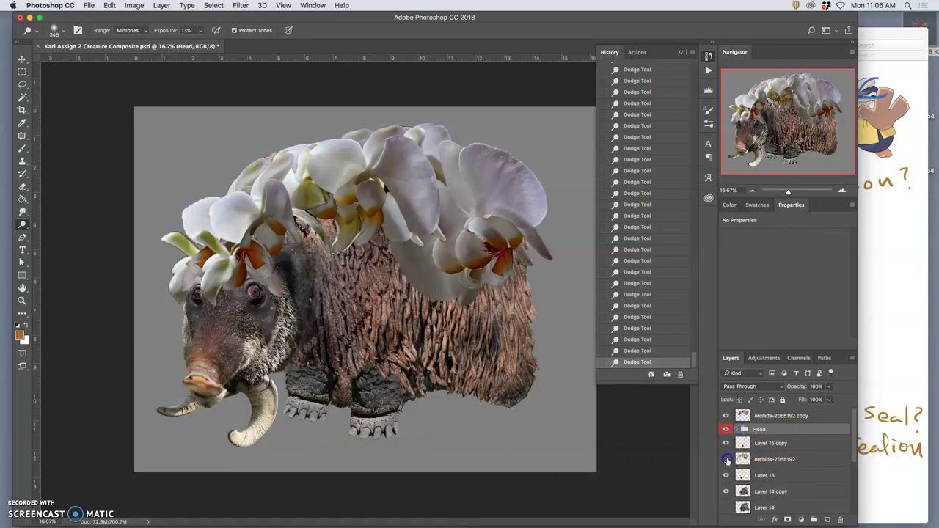
pyautogui.click(771, 456)
pyautogui.click(771, 456)
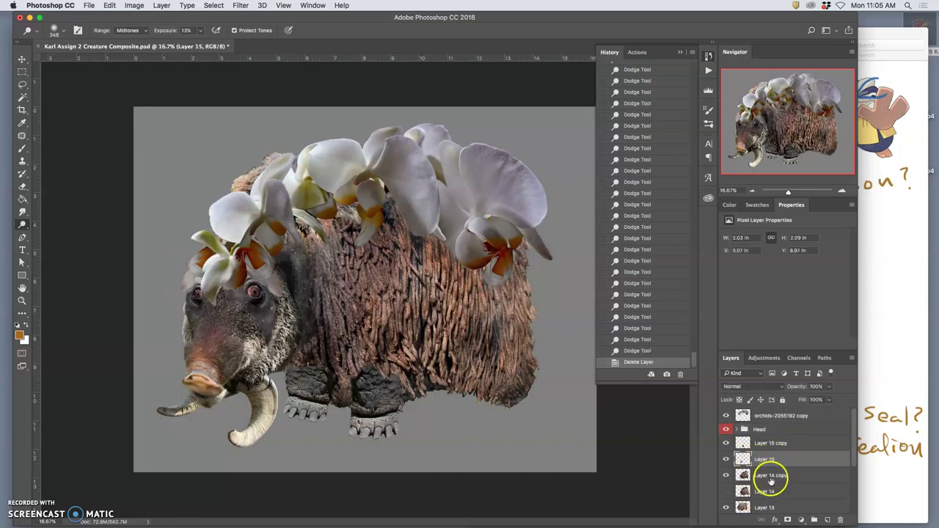
pyautogui.press('Delete')
# Delete the hidden Layer 14 and the unused layer directly above Layer 17
pyautogui.click(776, 488)
pyautogui.press('Delete')
pyautogui.moveTo(855, 468)
pyautogui.mouseDown()
pyautogui.moveTo(853, 486)
pyautogui.moveTo(856, 469)
pyautogui.mouseUp()
pyautogui.click(795, 477)
pyautogui.press('Delete')
# Duplicate the gray background layer, Layer 16
pyautogui.click(737, 429)
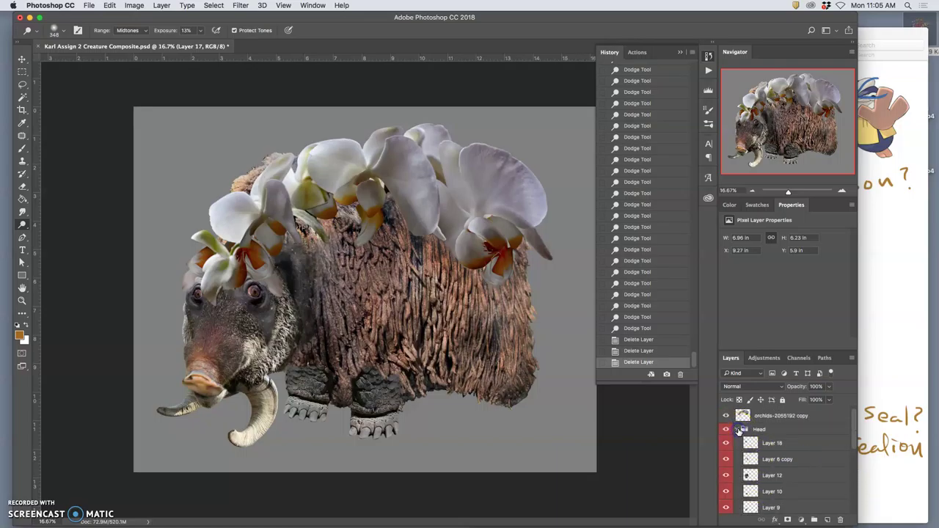
pyautogui.click(738, 429)
pyautogui.moveTo(849, 449); pyautogui.dragTo(851, 487)
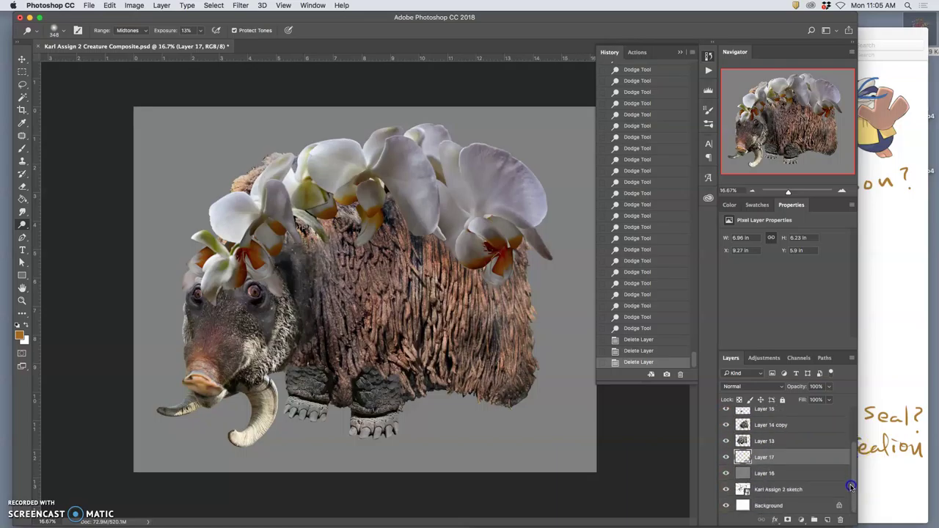
pyautogui.click(763, 475)
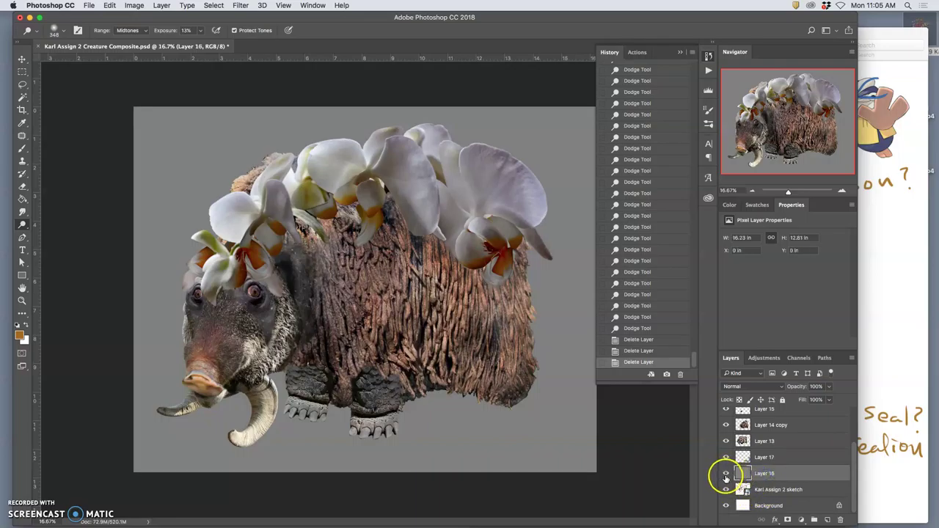
pyautogui.click(726, 476)
pyautogui.click(725, 476)
pyautogui.press('super+j')
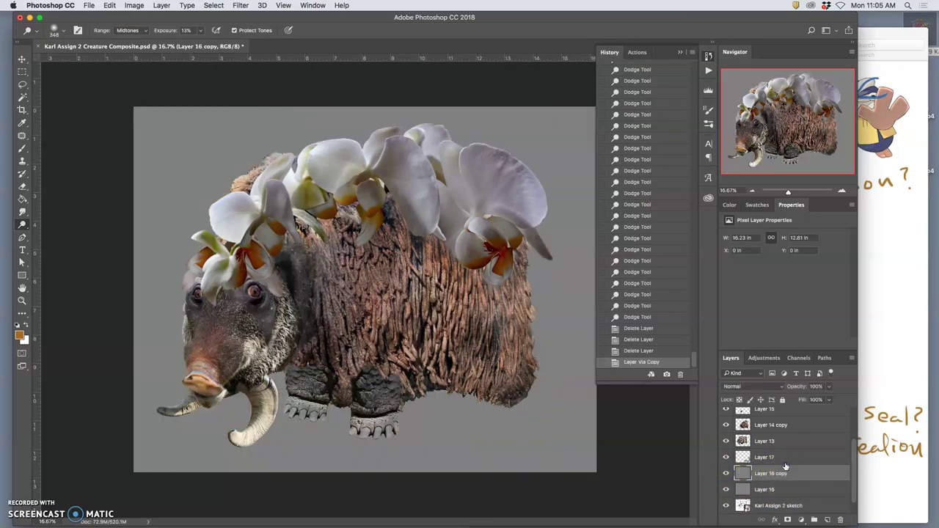
# Fill the duplicate of Layer 16 with black at 100% opacity in Normal mode
pyautogui.click(108, 5)
pyautogui.click(116, 160)
pyautogui.click(508, 212)
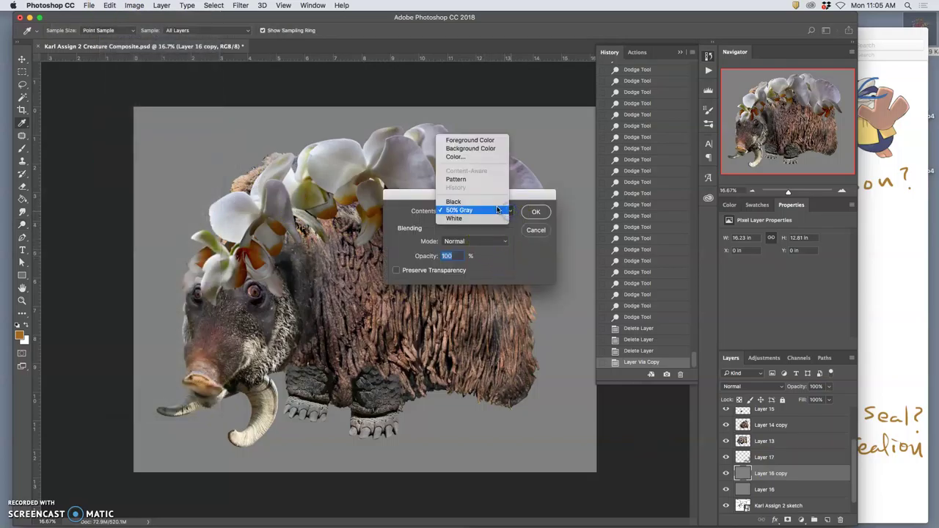
pyautogui.click(473, 202)
pyautogui.click(535, 212)
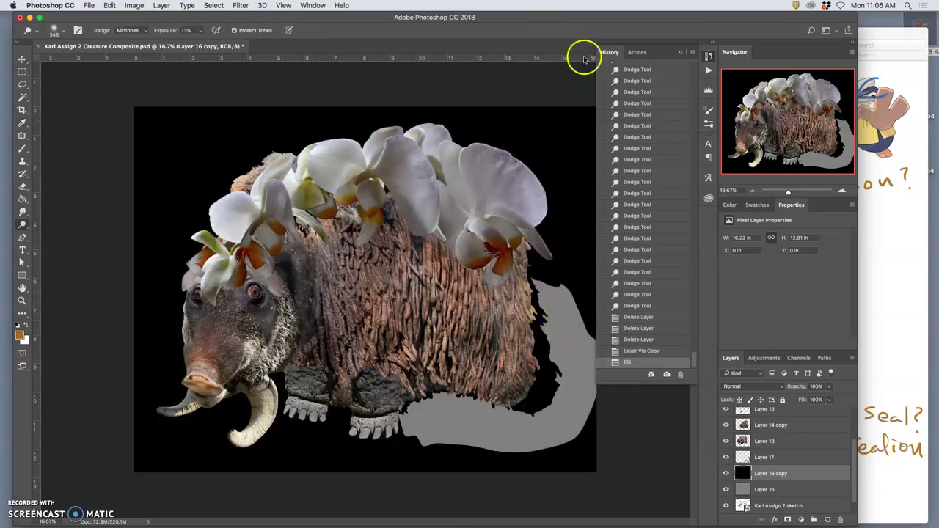
# Collapse the History panel, compare the image with and without Layer 17's gray patch, and delete that layer
pyautogui.click(681, 52)
pyautogui.click(725, 455)
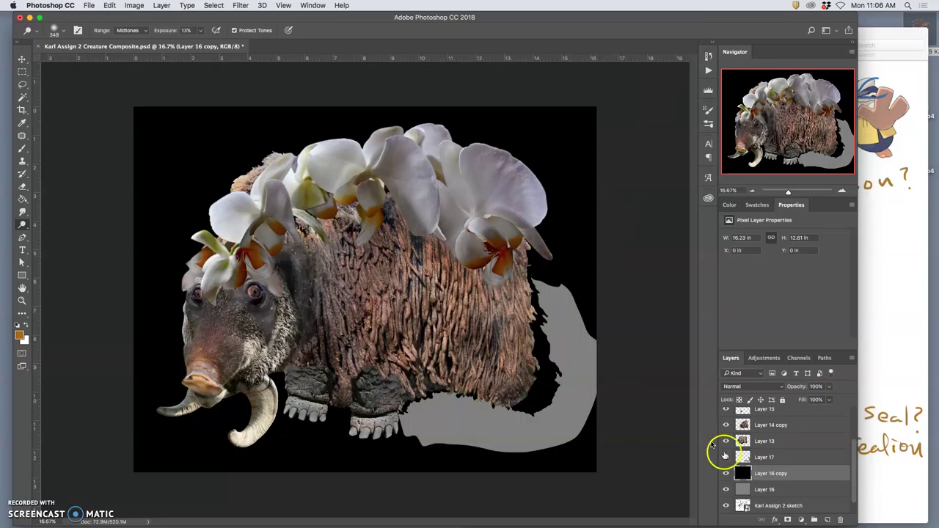
pyautogui.click(726, 460)
pyautogui.click(726, 458)
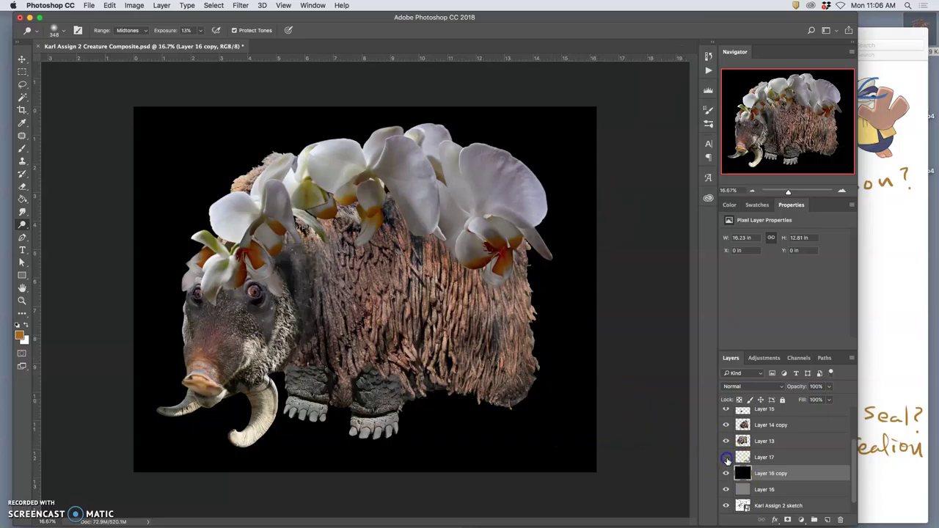
pyautogui.click(726, 458)
pyautogui.click(726, 459)
pyautogui.click(726, 457)
pyautogui.click(727, 457)
pyautogui.click(726, 457)
pyautogui.click(780, 457)
pyautogui.press('Delete')
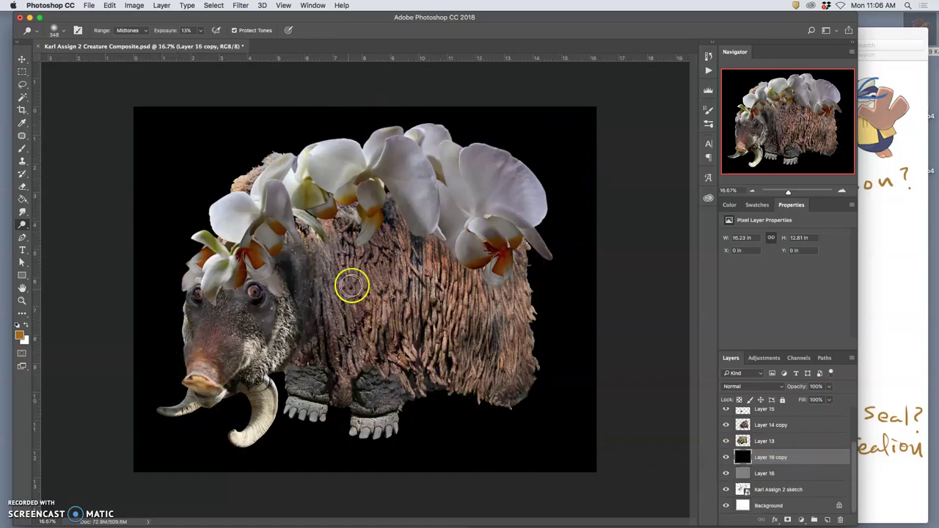
# Erase the stray edge beside the green petal of the forehead orchid on Layer 18
pyautogui.press('super+equal')
pyautogui.press('super+equal')
pyautogui.press('super+equal')
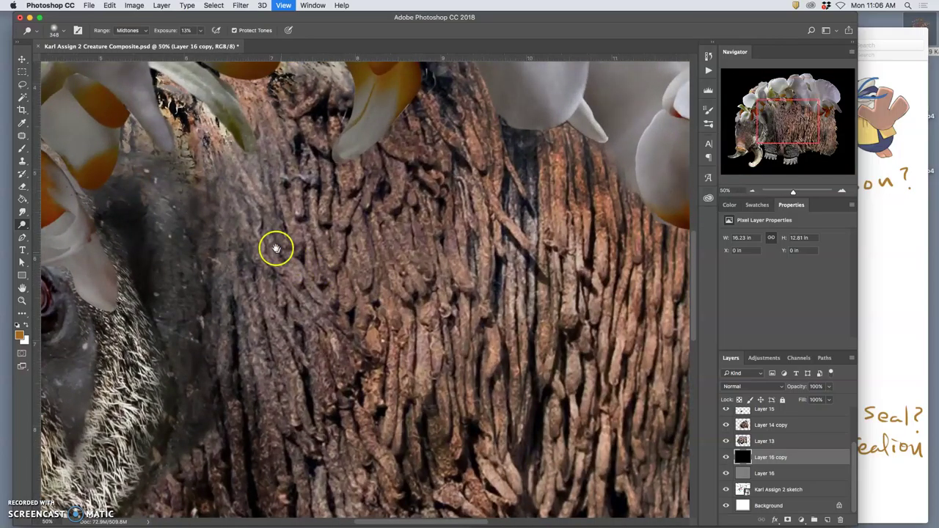
pyautogui.moveTo(275, 248); pyautogui.dragTo(573, 303)
pyautogui.moveTo(183, 257)
pyautogui.mouseDown()
pyautogui.moveTo(429, 257)
pyautogui.moveTo(403, 247)
pyautogui.moveTo(383, 203)
pyautogui.moveTo(388, 253)
pyautogui.moveTo(389, 244)
pyautogui.mouseUp()
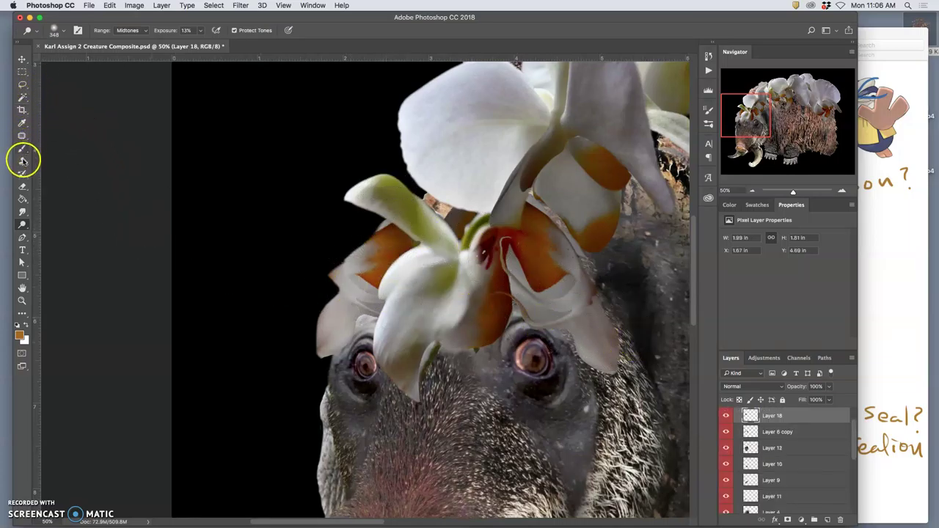
pyautogui.click(22, 186)
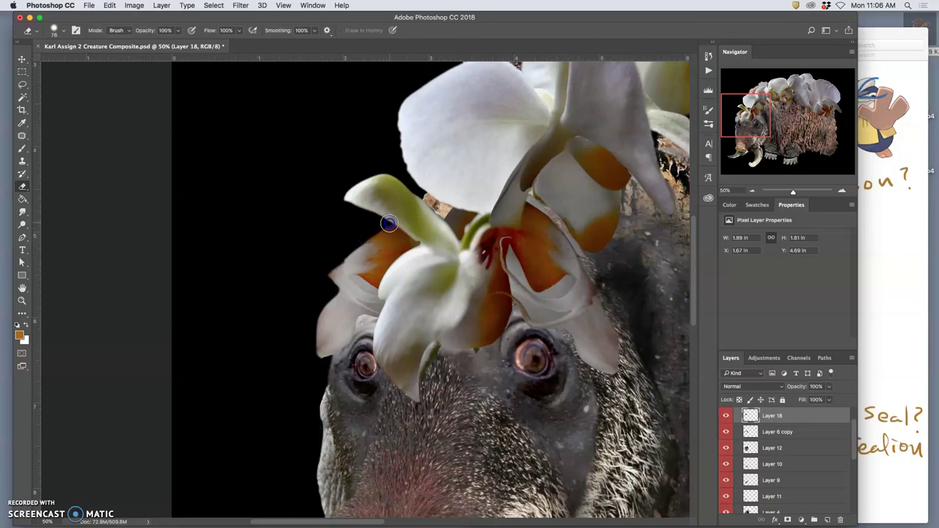
pyautogui.press('super+minus')
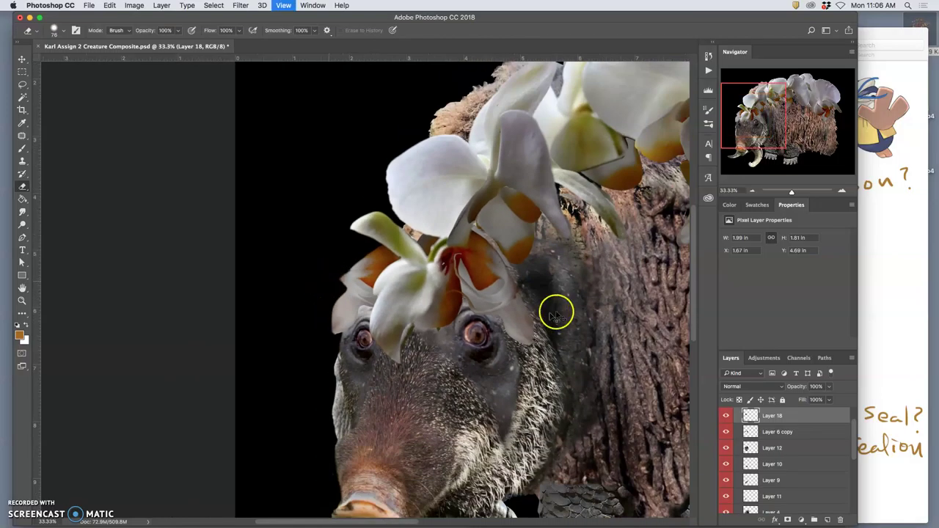
pyautogui.press('super+minus')
pyautogui.press('super+minus')
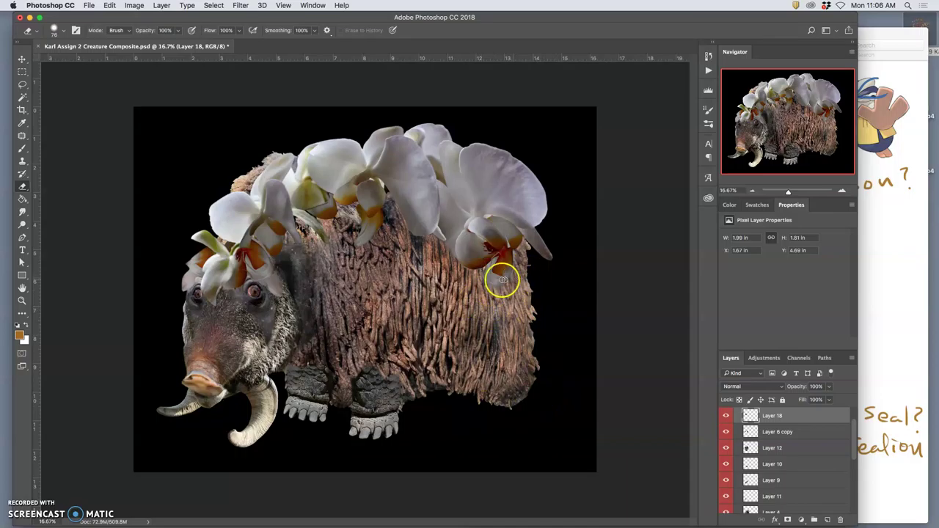
# Burn the midtones of the body fur directly beneath the orchids on Layer 14 copy at 16% exposure
pyautogui.keyDown('super'); pyautogui.click(449, 292); pyautogui.keyUp('super')
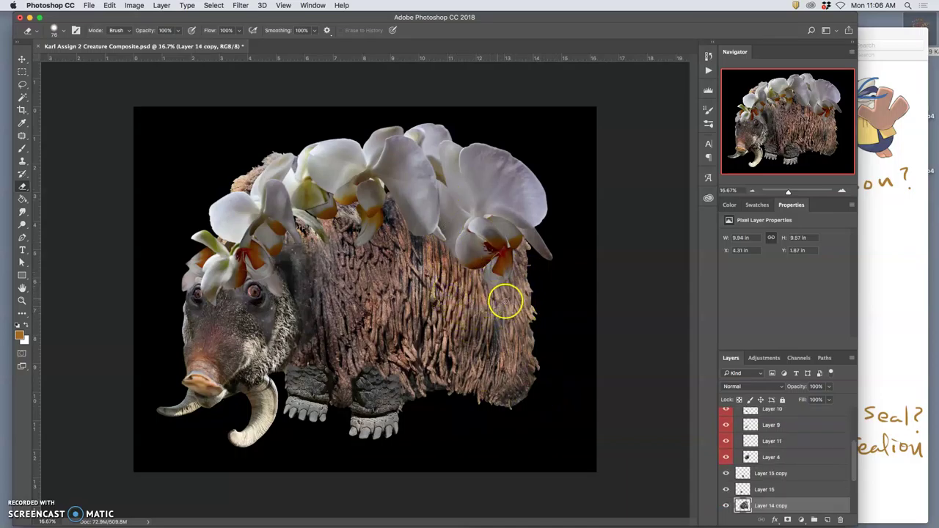
pyautogui.click(726, 506)
pyautogui.click(725, 505)
pyautogui.click(24, 225)
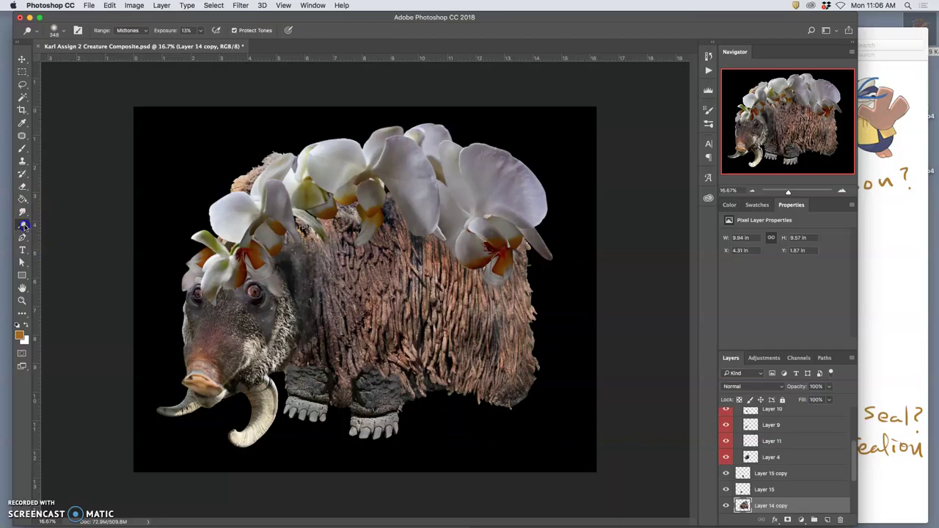
pyautogui.click(55, 220)
pyautogui.click(128, 31)
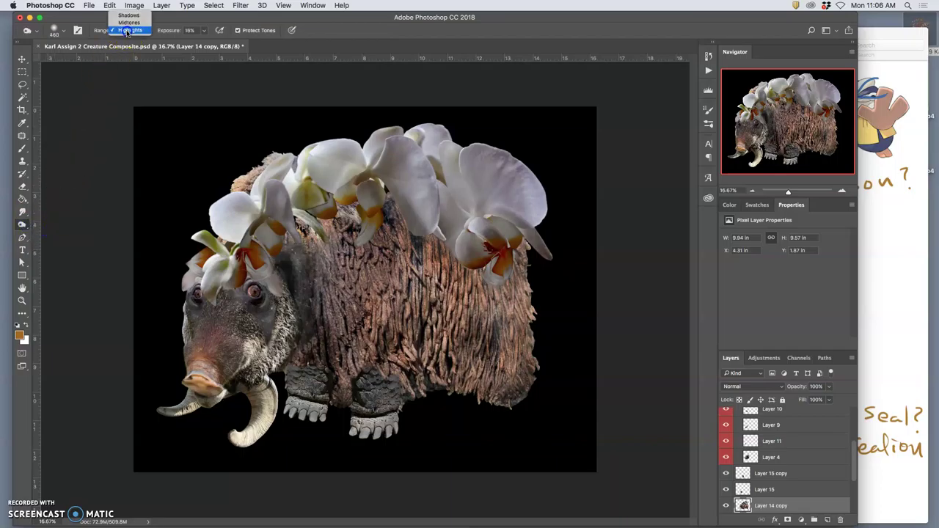
pyautogui.click(128, 23)
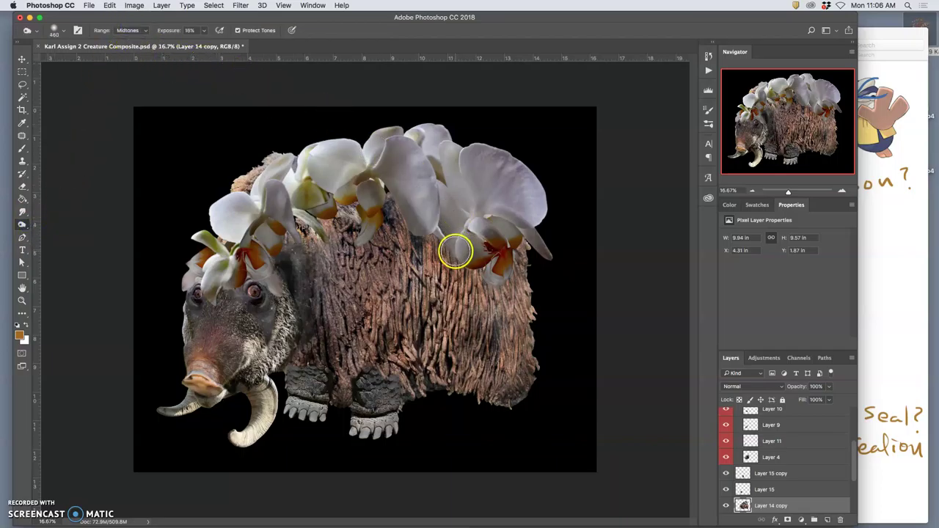
pyautogui.moveTo(471, 272); pyautogui.dragTo(429, 232)
pyautogui.moveTo(478, 274); pyautogui.dragTo(467, 256)
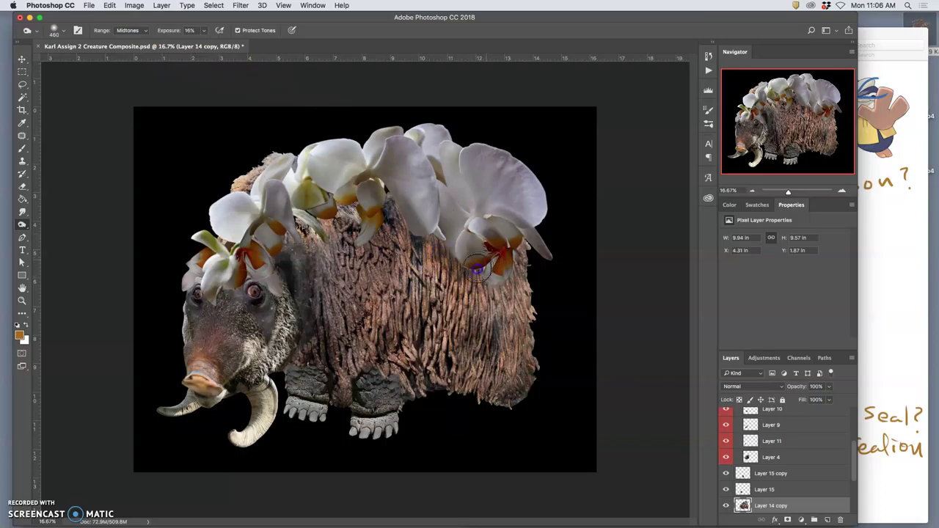
pyautogui.moveTo(527, 240); pyautogui.dragTo(516, 267)
pyautogui.moveTo(500, 208); pyautogui.dragTo(466, 212)
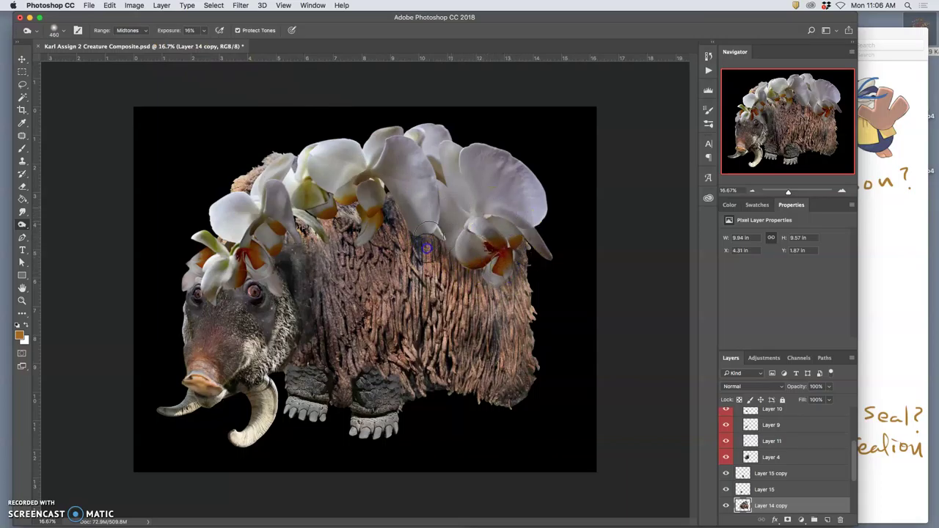
pyautogui.moveTo(393, 210); pyautogui.dragTo(348, 209)
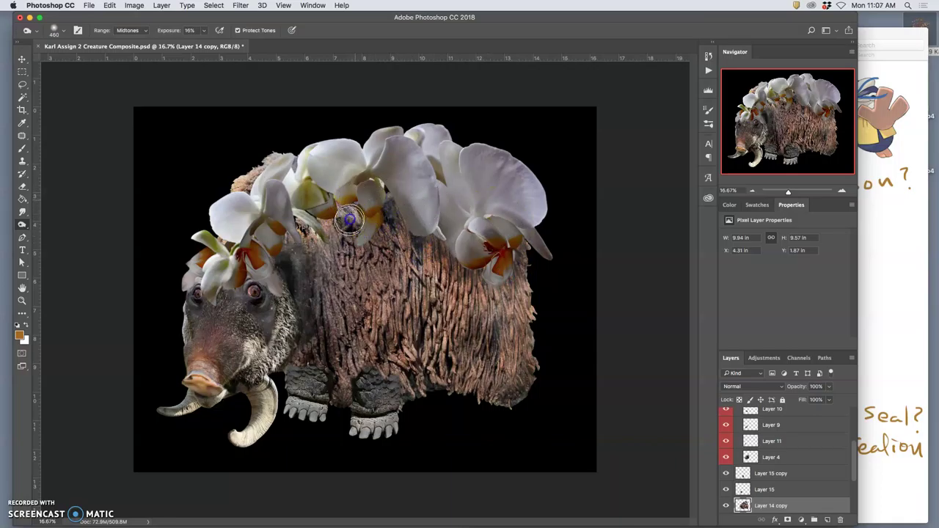
# Burn the highlights around and beneath the orchids along the back and behind the head on Layer 13
pyautogui.click(132, 30)
pyautogui.click(163, 79)
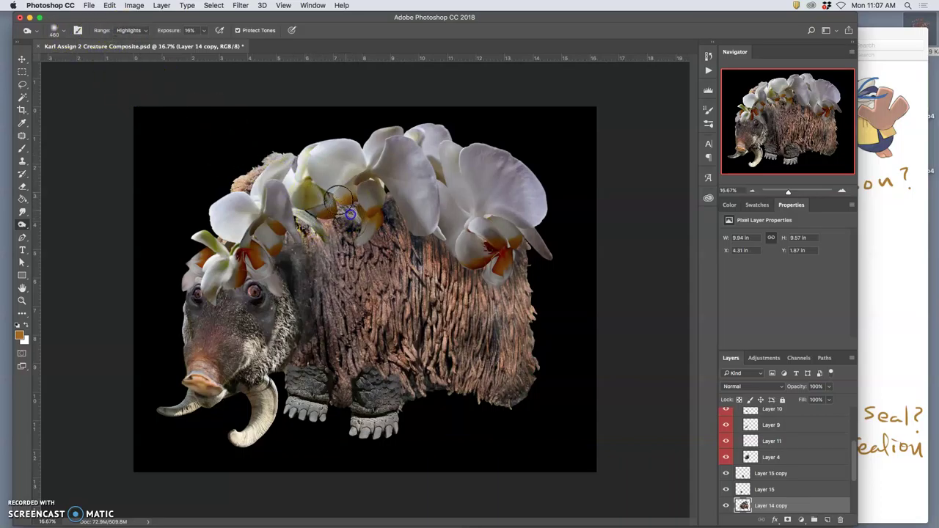
pyautogui.keyDown('super'); pyautogui.click(353, 215); pyautogui.keyUp('super')
pyautogui.moveTo(337, 199); pyautogui.dragTo(346, 211)
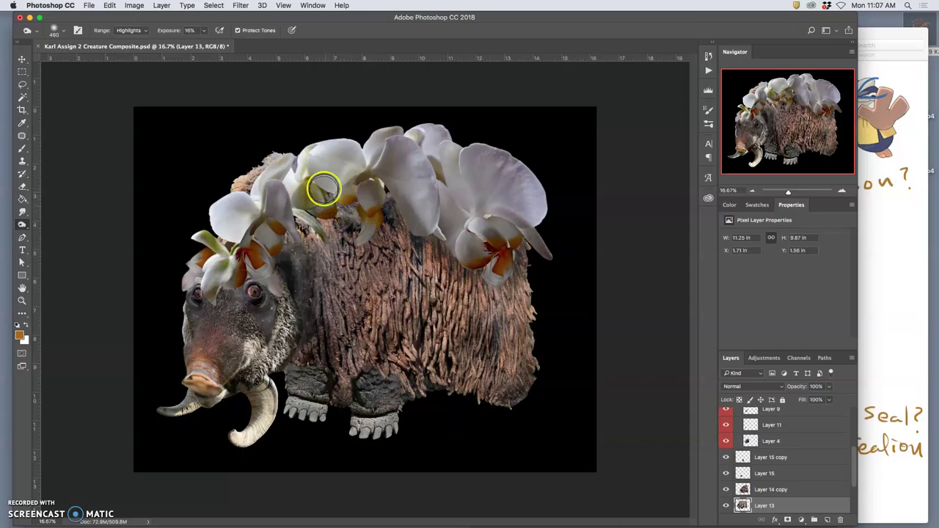
pyautogui.moveTo(317, 197); pyautogui.dragTo(314, 243)
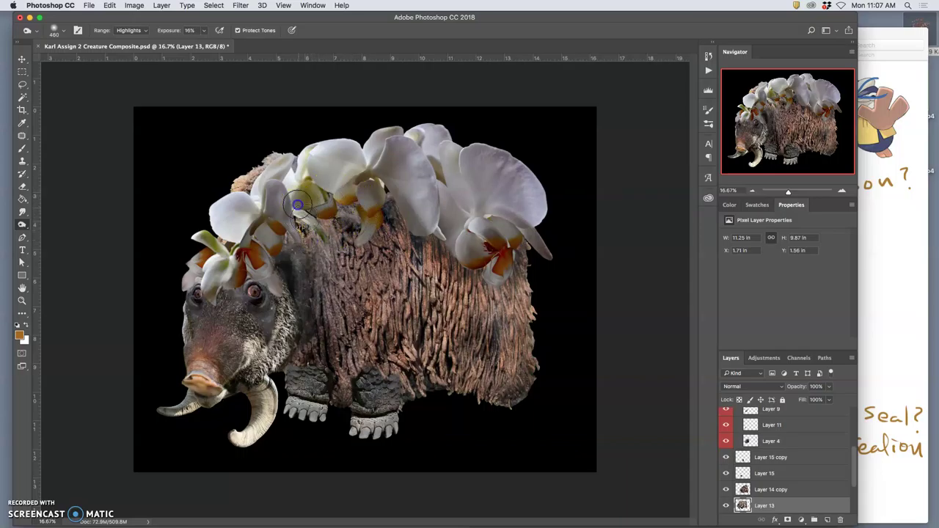
pyautogui.moveTo(297, 204); pyautogui.dragTo(306, 240)
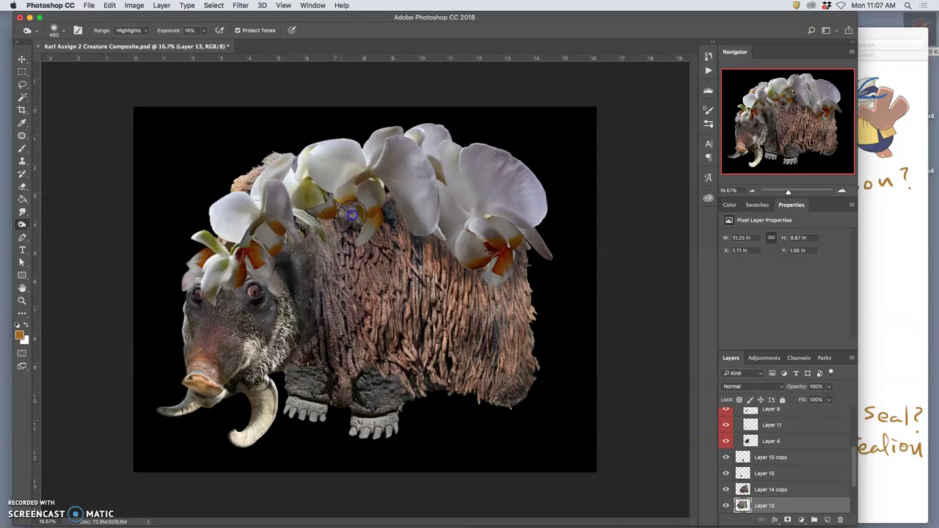
pyautogui.moveTo(392, 214); pyautogui.dragTo(438, 235)
pyautogui.moveTo(265, 180); pyautogui.dragTo(235, 203)
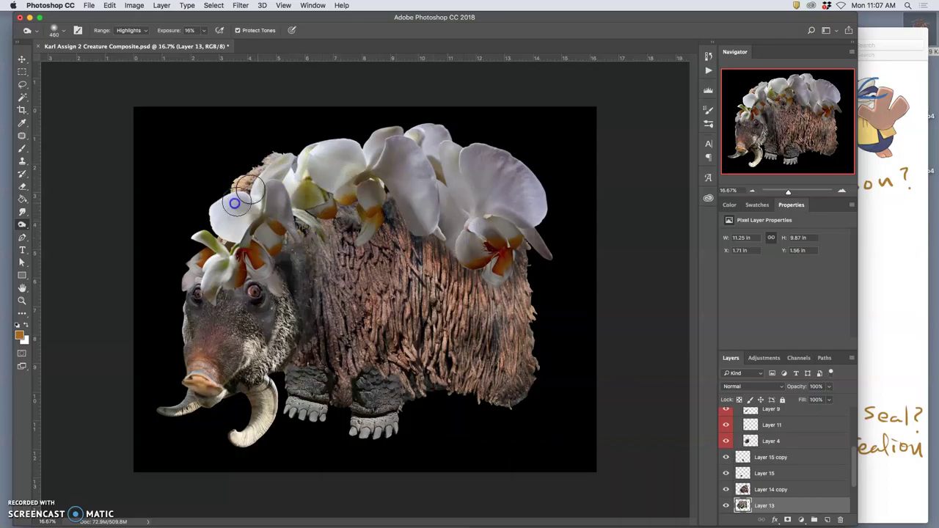
pyautogui.moveTo(449, 266)
pyautogui.mouseDown()
pyautogui.moveTo(471, 317)
pyautogui.moveTo(471, 290)
pyautogui.moveTo(471, 303)
pyautogui.moveTo(482, 280)
pyautogui.moveTo(490, 282)
pyautogui.moveTo(495, 302)
pyautogui.moveTo(529, 239)
pyautogui.moveTo(460, 264)
pyautogui.moveTo(441, 282)
pyautogui.moveTo(424, 281)
pyautogui.moveTo(420, 248)
pyautogui.moveTo(456, 311)
pyautogui.mouseUp()
# Try to desaturate the upper body fur below the orchids on Layer 14 copy with the Sponge tool at 27% flow
pyautogui.keyDown('super'); pyautogui.click(474, 291); pyautogui.keyUp('super')
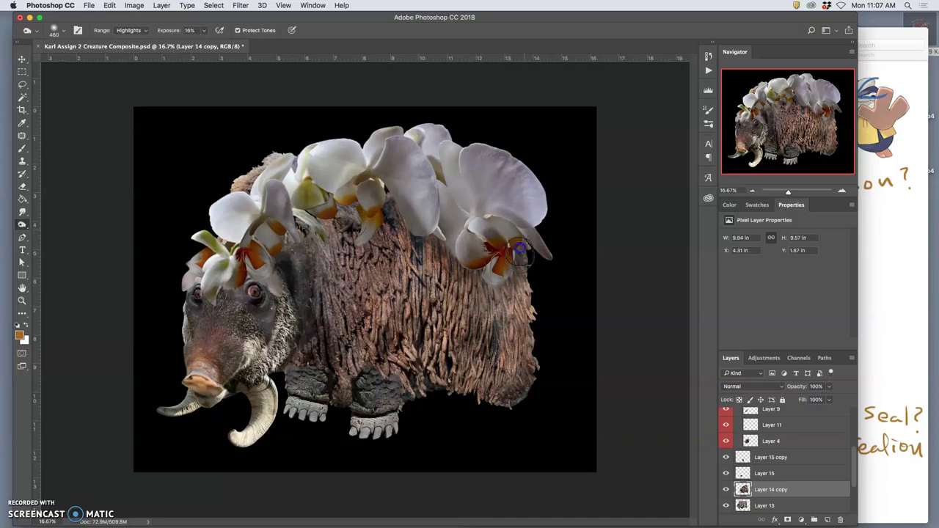
pyautogui.rightClick(35, 225)
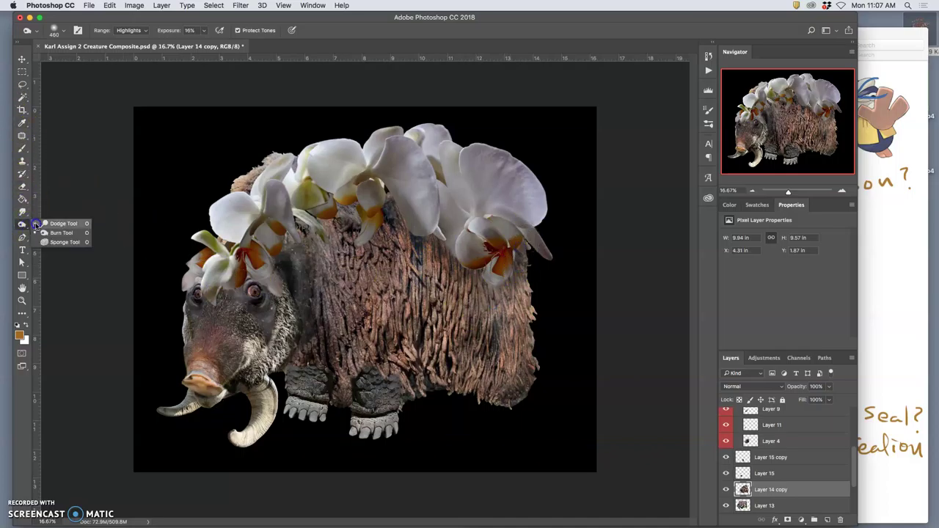
pyautogui.click(63, 242)
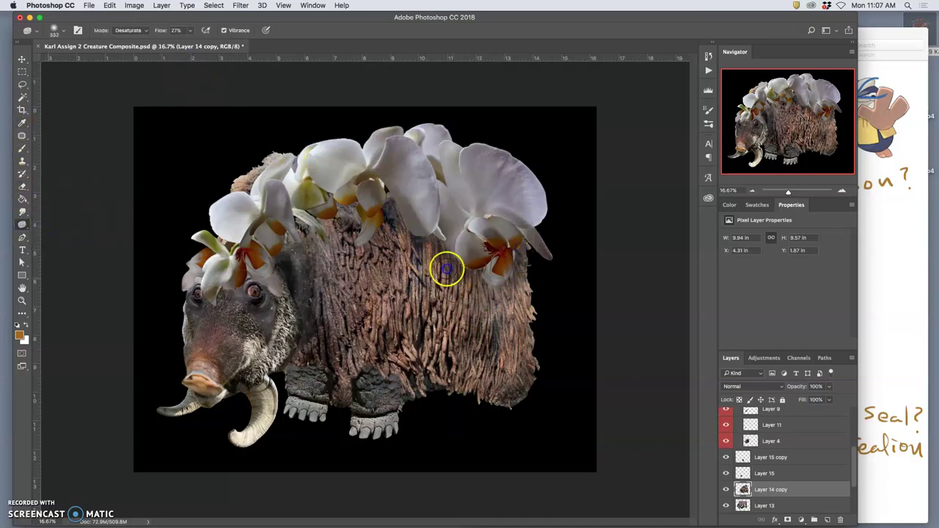
pyautogui.moveTo(447, 268)
pyautogui.mouseDown()
pyautogui.moveTo(466, 290)
pyautogui.moveTo(480, 247)
pyautogui.moveTo(501, 307)
pyautogui.moveTo(525, 245)
pyautogui.moveTo(503, 323)
pyautogui.moveTo(475, 363)
pyautogui.moveTo(405, 245)
pyautogui.moveTo(387, 270)
pyautogui.moveTo(338, 246)
pyautogui.mouseUp()
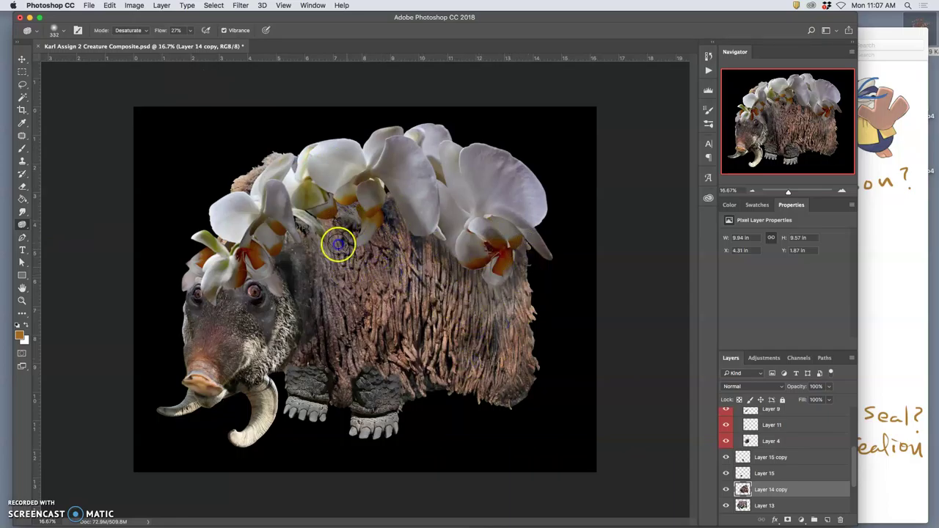
# Try to burn the highlights of the fur beneath the rear orchid on Layer 14 copy
pyautogui.moveTo(23, 232)
pyautogui.mouseDown()
pyautogui.moveTo(35, 225)
pyautogui.moveTo(41, 233)
pyautogui.mouseUp()
pyautogui.moveTo(522, 266); pyautogui.dragTo(519, 301)
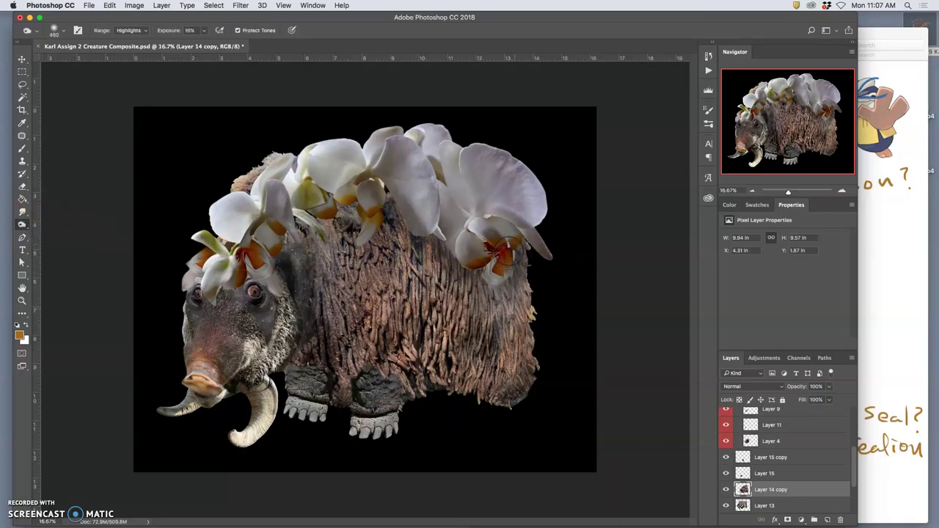
pyautogui.moveTo(512, 251); pyautogui.dragTo(514, 271)
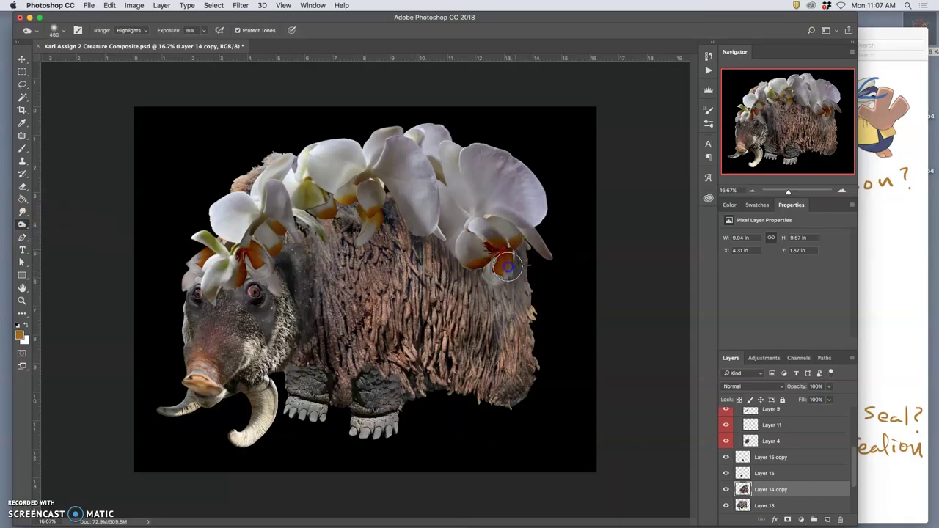
# Try to burn the midtones across the upper body and down the rear side on Layer 14 copy at 16% exposure
pyautogui.click(129, 31)
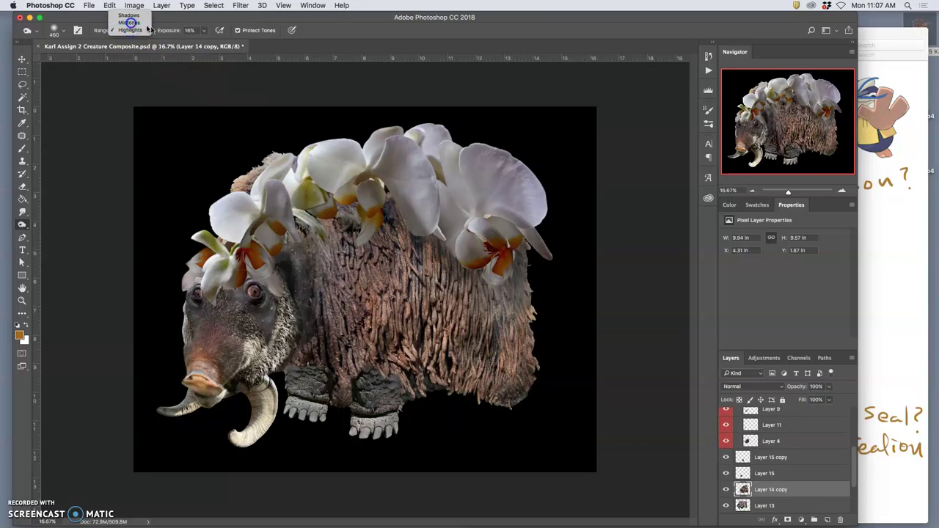
pyautogui.moveTo(518, 278); pyautogui.dragTo(517, 235)
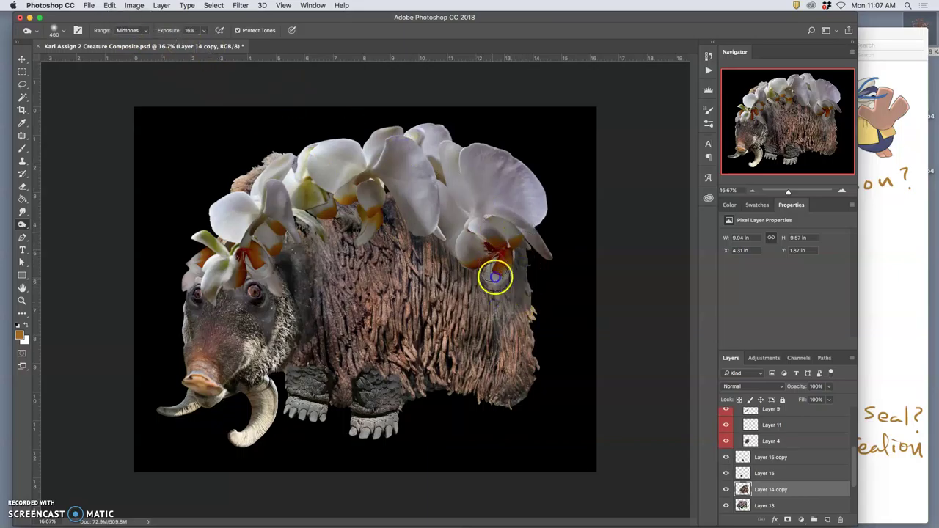
pyautogui.moveTo(495, 277)
pyautogui.mouseDown()
pyautogui.moveTo(456, 307)
pyautogui.moveTo(422, 271)
pyautogui.moveTo(406, 292)
pyautogui.mouseUp()
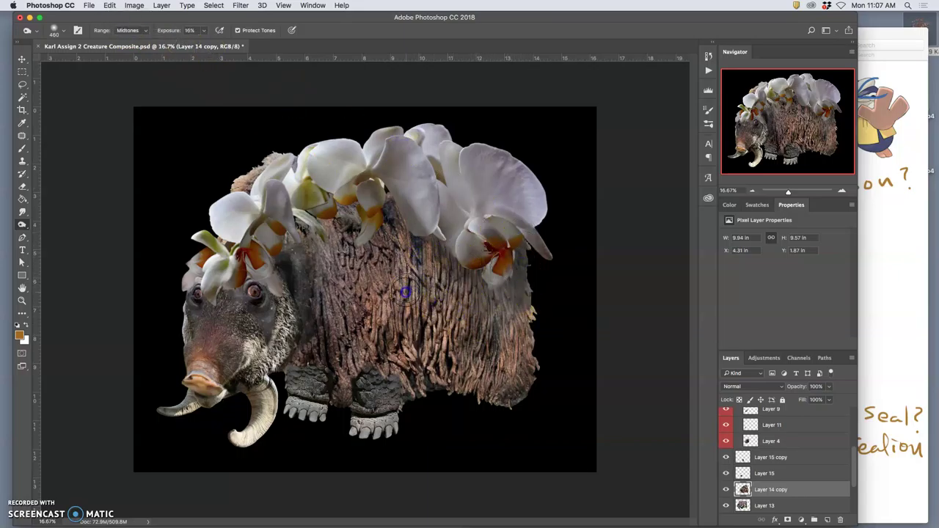
pyautogui.moveTo(506, 279); pyautogui.dragTo(522, 276)
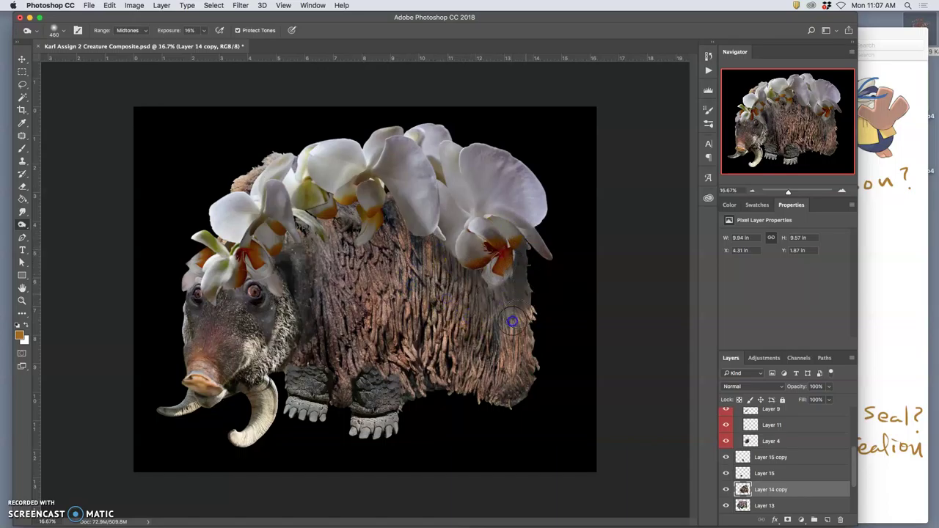
pyautogui.moveTo(512, 321)
pyautogui.mouseDown()
pyautogui.moveTo(529, 307)
pyautogui.moveTo(526, 344)
pyautogui.moveTo(505, 383)
pyautogui.moveTo(497, 362)
pyautogui.moveTo(505, 371)
pyautogui.moveTo(514, 363)
pyautogui.mouseUp()
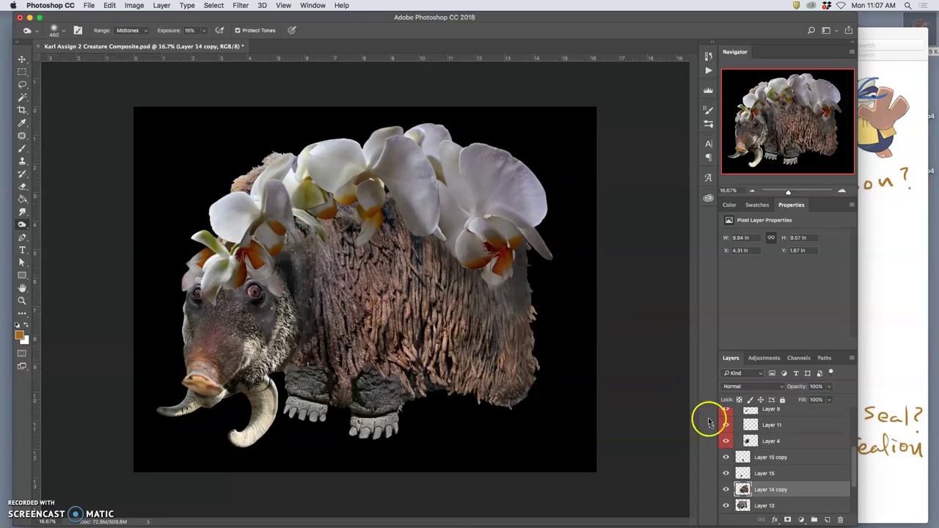
# Compare the latest burning on the body with earlier Burn states in the document history
pyautogui.click(708, 56)
pyautogui.click(646, 107)
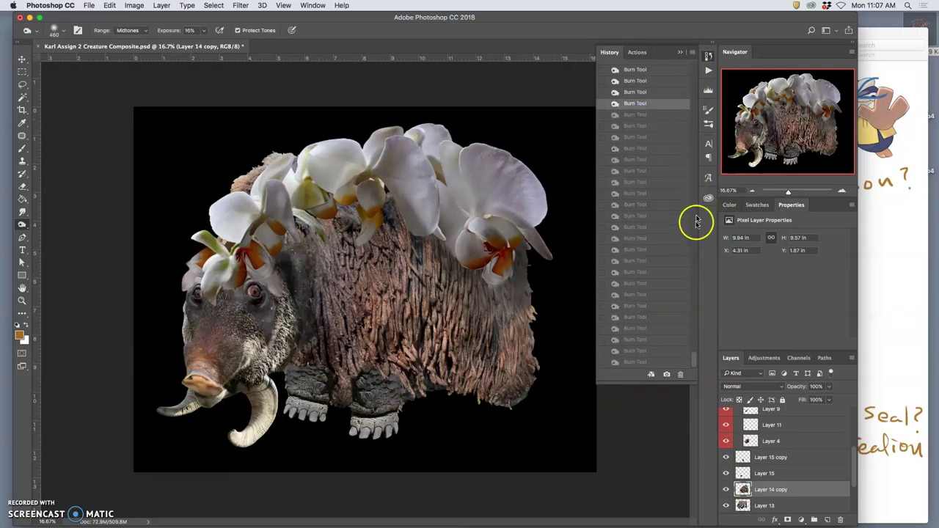
pyautogui.click(636, 362)
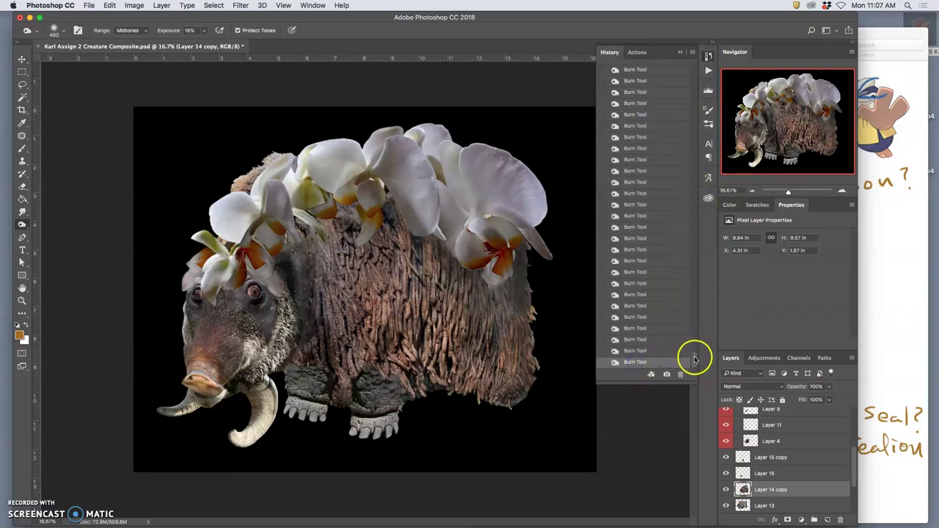
pyautogui.moveTo(694, 358); pyautogui.dragTo(691, 320)
pyautogui.click(635, 126)
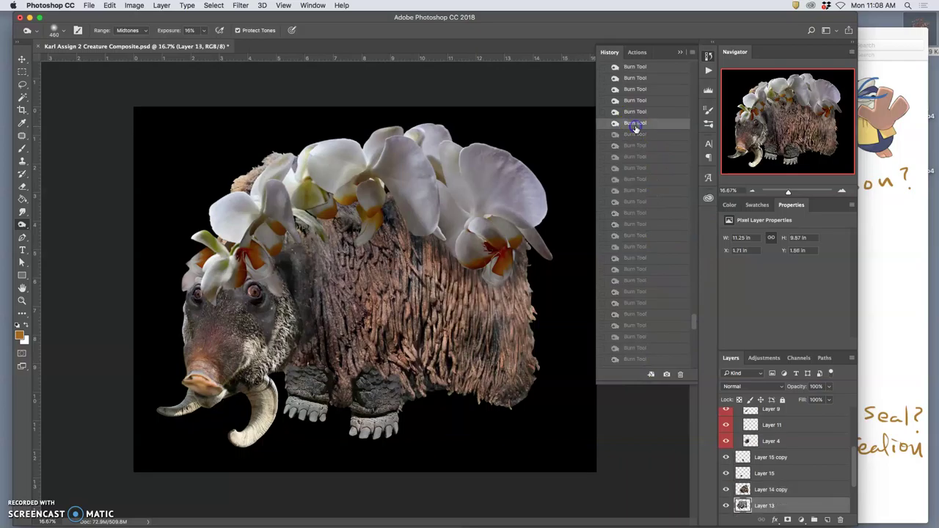
pyautogui.moveTo(697, 322)
pyautogui.mouseDown()
pyautogui.moveTo(690, 372)
pyautogui.moveTo(692, 325)
pyautogui.mouseUp()
pyautogui.click(651, 362)
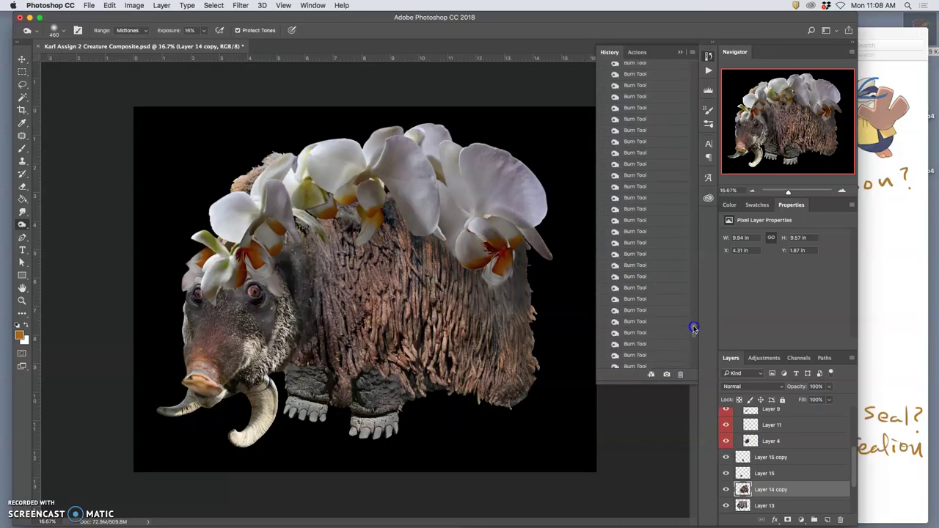
# Return to an earlier Burn state in the document history and burn the midtones along the rear edge on Layer 13
pyautogui.click(637, 217)
pyautogui.click(637, 306)
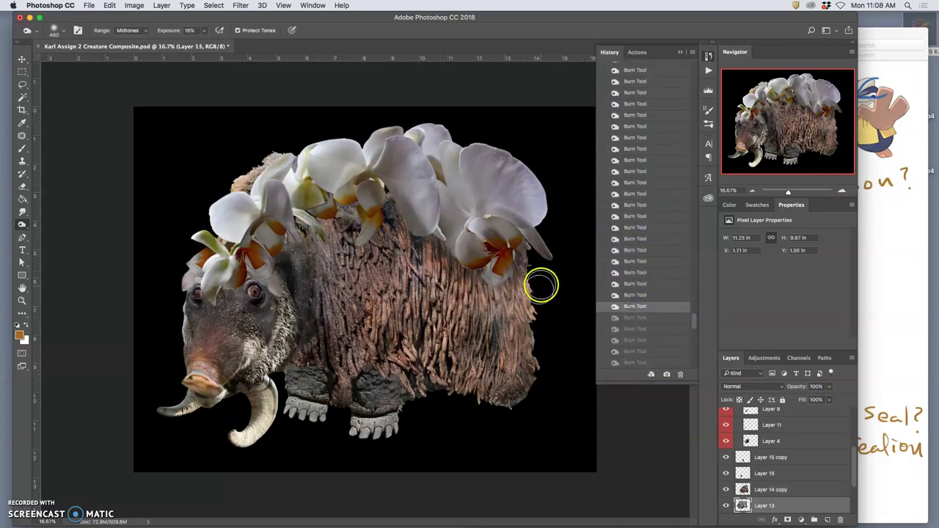
pyautogui.moveTo(541, 286)
pyautogui.mouseDown()
pyautogui.moveTo(528, 292)
pyautogui.moveTo(524, 284)
pyautogui.moveTo(518, 327)
pyautogui.mouseUp()
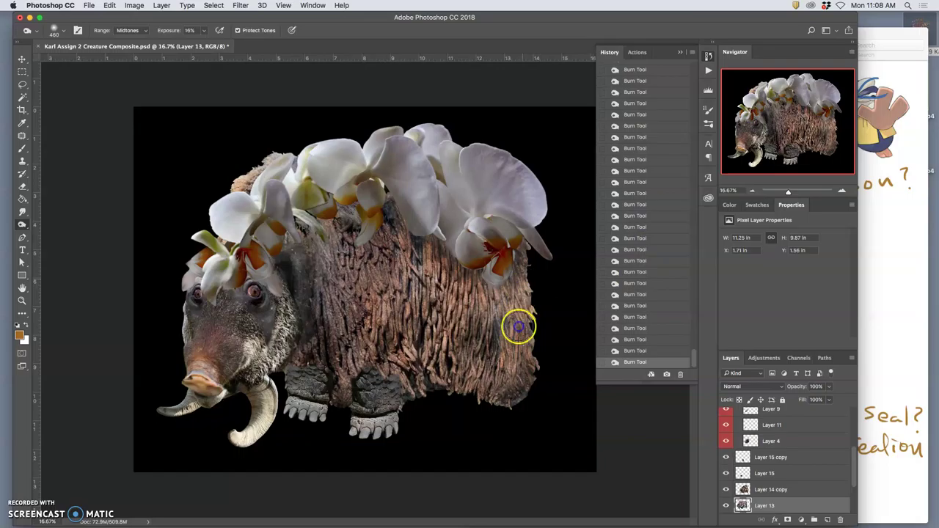
# Burn the highlights of the rear edge on Layer 13 and of the fur beneath the orchids on Layer 14 copy
pyautogui.click(131, 31)
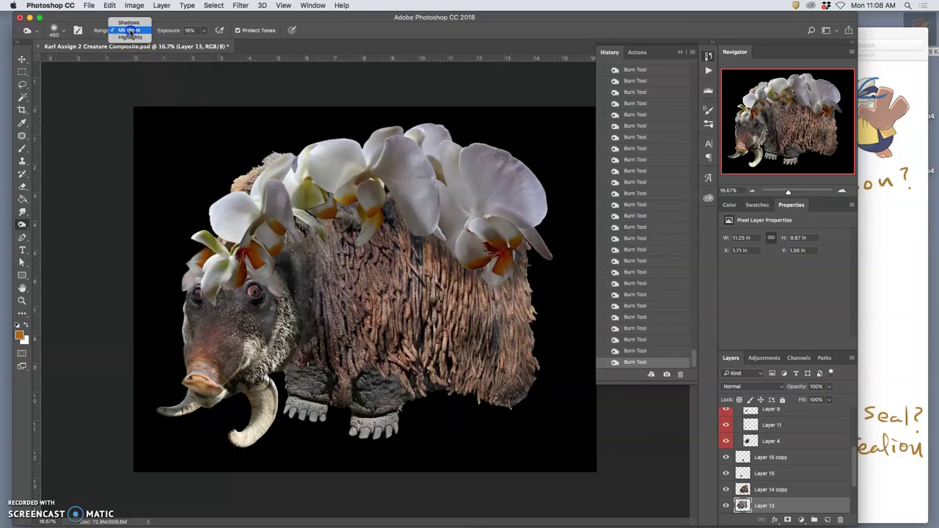
pyautogui.click(129, 37)
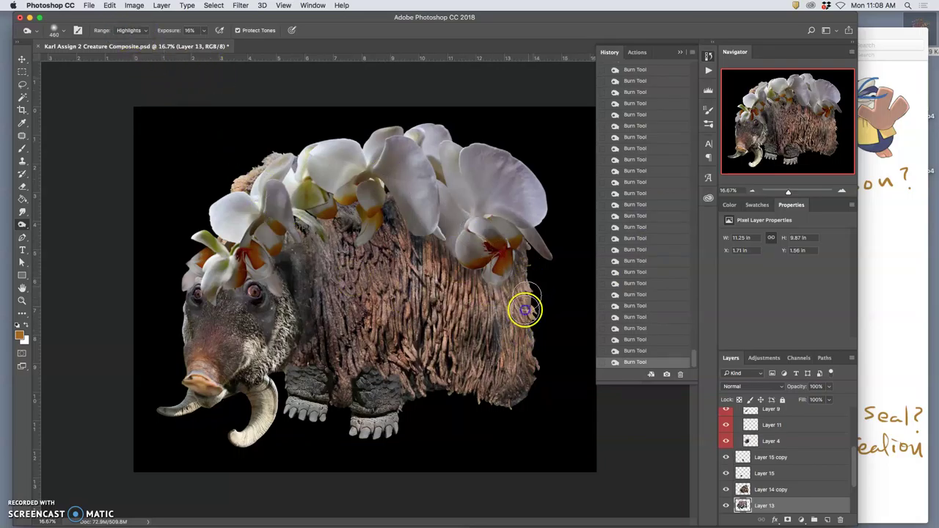
pyautogui.moveTo(524, 304)
pyautogui.mouseDown()
pyautogui.moveTo(520, 279)
pyautogui.moveTo(511, 328)
pyautogui.mouseUp()
pyautogui.keyDown('super'); pyautogui.click(517, 304); pyautogui.keyUp('super')
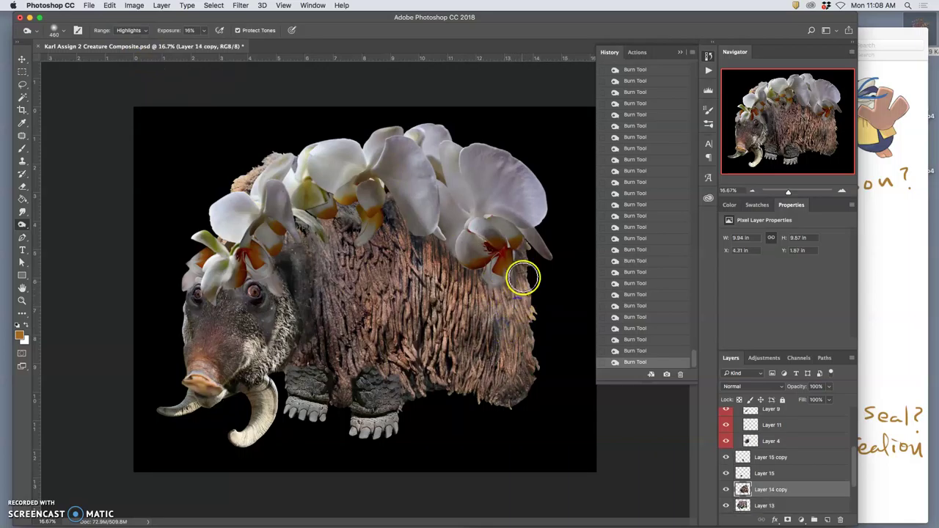
pyautogui.moveTo(522, 273); pyautogui.dragTo(490, 339)
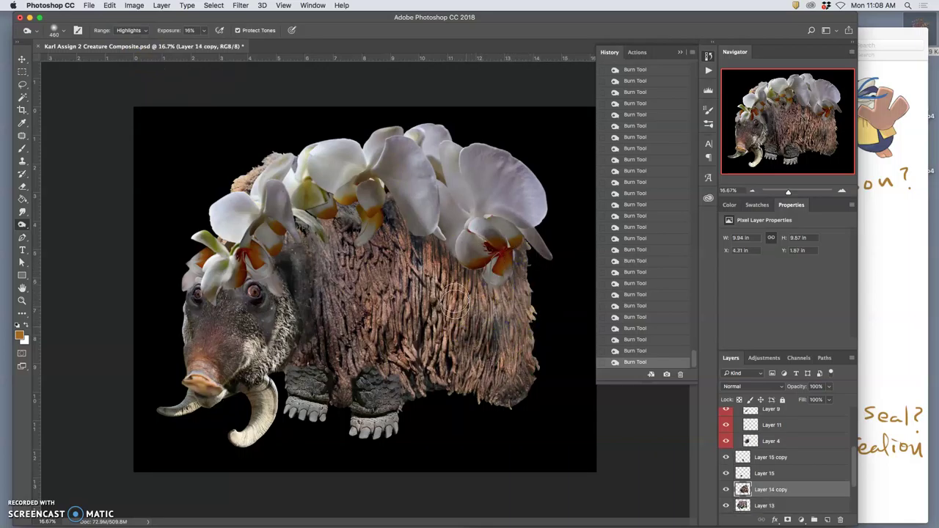
pyautogui.moveTo(418, 283); pyautogui.dragTo(394, 266)
pyautogui.moveTo(298, 240)
pyautogui.mouseDown()
pyautogui.moveTo(366, 253)
pyautogui.moveTo(273, 267)
pyautogui.moveTo(408, 244)
pyautogui.moveTo(424, 294)
pyautogui.moveTo(451, 264)
pyautogui.moveTo(270, 250)
pyautogui.mouseUp()
# Desaturate the fur beneath the rear orchid on Layer 14 copy with the Sponge tool at 27% flow
pyautogui.click(22, 224)
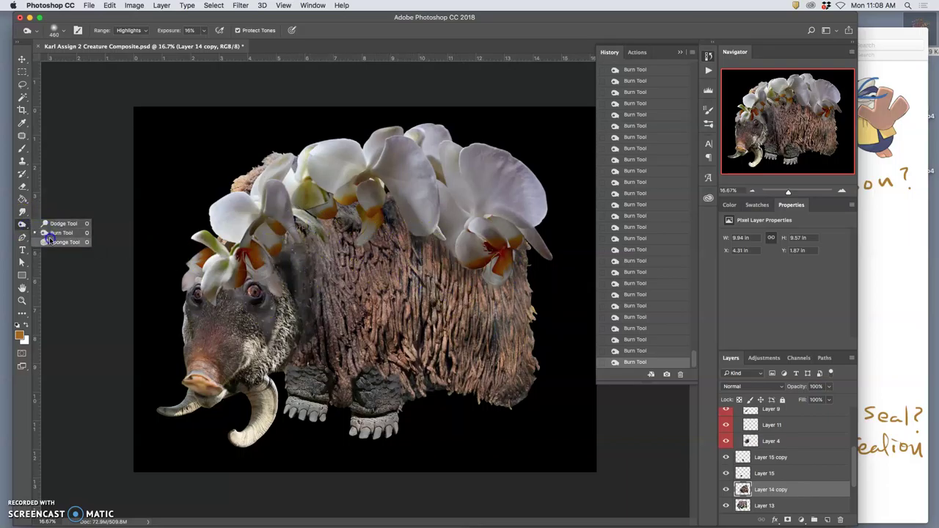
pyautogui.click(59, 239)
pyautogui.moveTo(443, 253)
pyautogui.mouseDown()
pyautogui.moveTo(445, 281)
pyautogui.moveTo(462, 300)
pyautogui.mouseUp()
pyautogui.moveTo(462, 290); pyautogui.dragTo(474, 301)
pyautogui.moveTo(487, 278); pyautogui.dragTo(493, 320)
pyautogui.moveTo(513, 256); pyautogui.dragTo(518, 242)
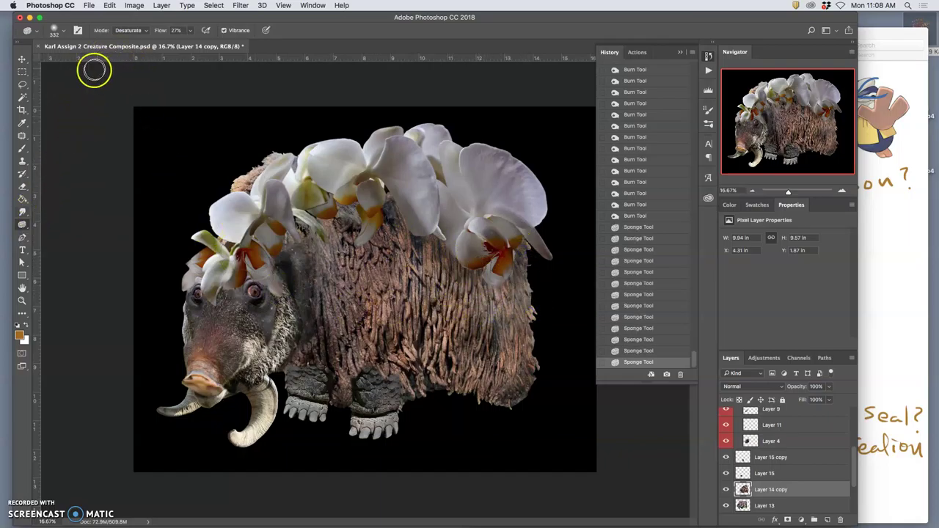
# Burn the shadows down the rear side and across the upper body fur on Layer 14 copy at 16% exposure
pyautogui.click(23, 224)
pyautogui.click(63, 223)
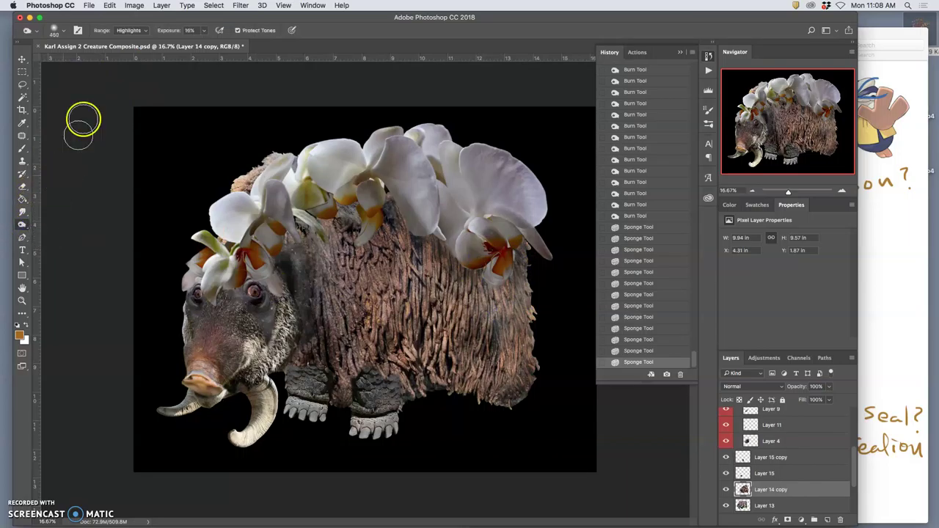
pyautogui.click(123, 31)
pyautogui.click(128, 18)
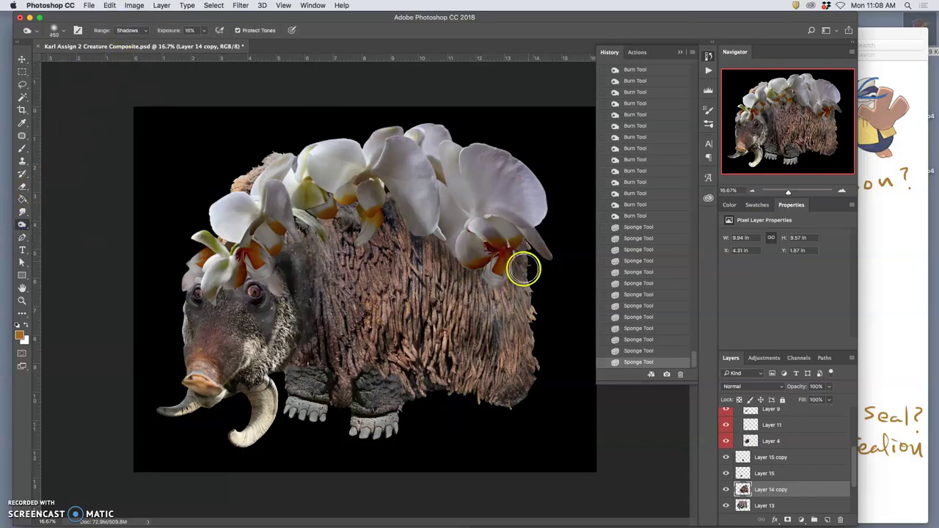
pyautogui.moveTo(522, 254); pyautogui.dragTo(522, 345)
pyautogui.moveTo(505, 256)
pyautogui.mouseDown()
pyautogui.moveTo(505, 332)
pyautogui.moveTo(474, 251)
pyautogui.moveTo(454, 300)
pyautogui.moveTo(450, 248)
pyautogui.moveTo(457, 315)
pyautogui.mouseUp()
pyautogui.moveTo(419, 289)
pyautogui.mouseDown()
pyautogui.moveTo(404, 268)
pyautogui.moveTo(407, 224)
pyautogui.moveTo(396, 212)
pyautogui.moveTo(361, 272)
pyautogui.mouseUp()
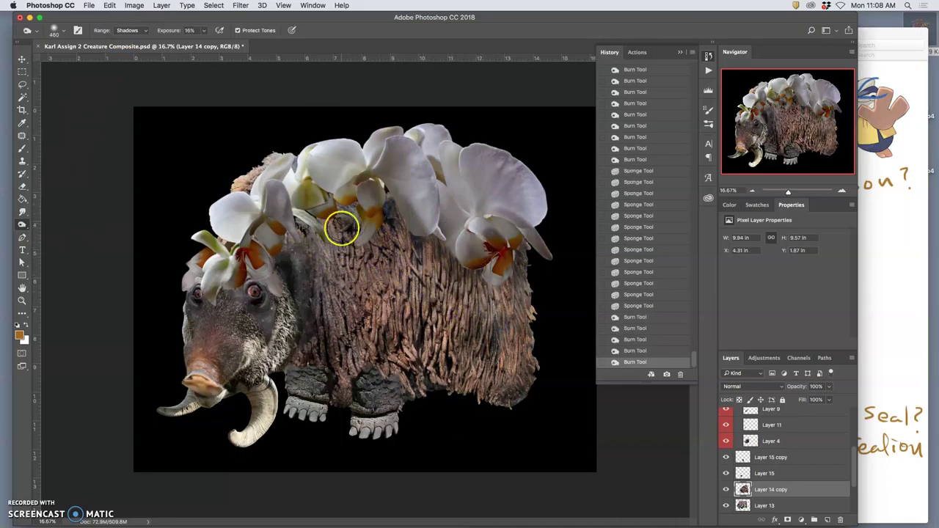
pyautogui.moveTo(342, 228); pyautogui.dragTo(363, 389)
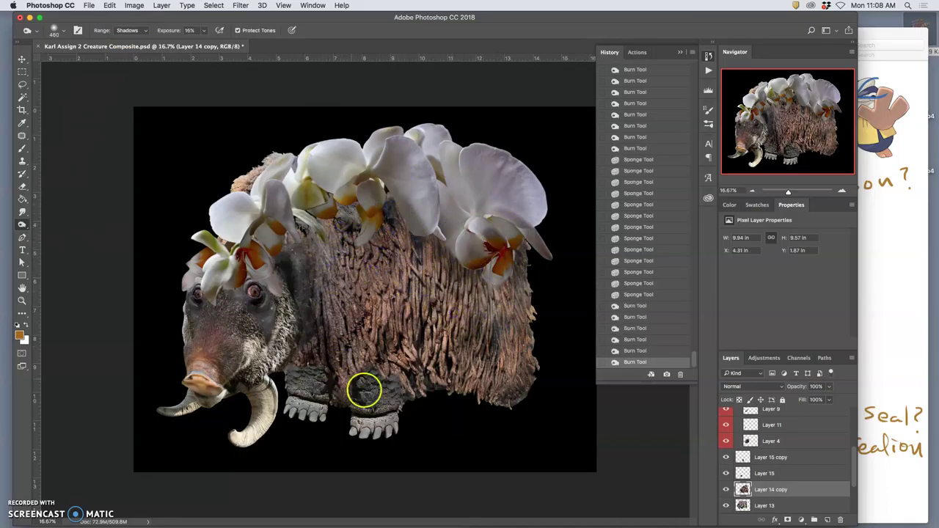
# Burn the shadows beneath the front orchids on Layer 13 and around the back of the head on Layer 4
pyautogui.keyDown('super'); pyautogui.click(347, 209); pyautogui.keyUp('super')
pyautogui.moveTo(356, 197)
pyautogui.mouseDown()
pyautogui.moveTo(335, 188)
pyautogui.moveTo(304, 239)
pyautogui.moveTo(301, 224)
pyautogui.moveTo(305, 280)
pyautogui.mouseUp()
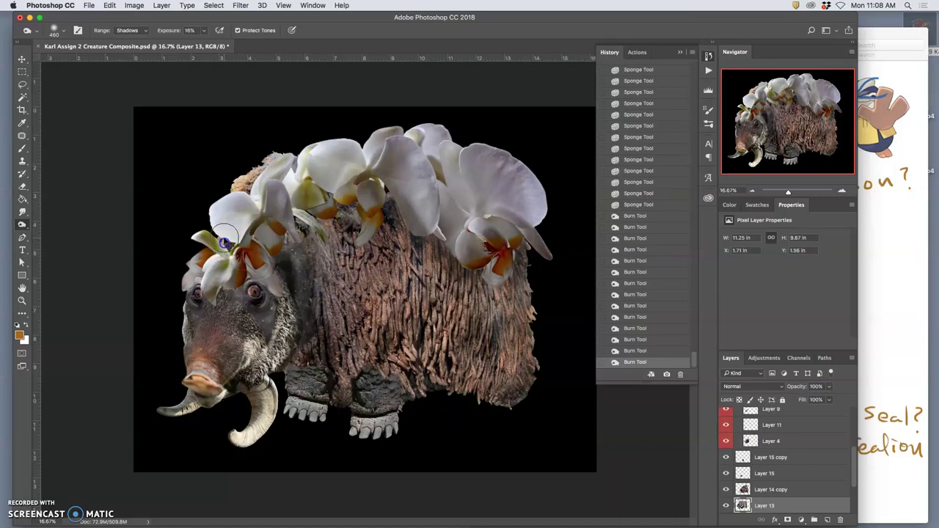
pyautogui.keyDown('super'); pyautogui.click(292, 269); pyautogui.keyUp('super')
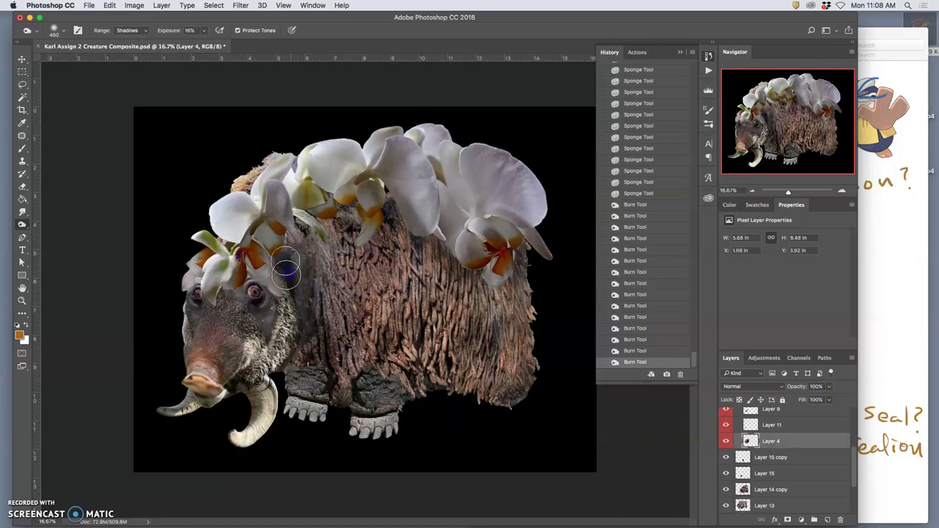
pyautogui.moveTo(287, 273); pyautogui.dragTo(287, 247)
pyautogui.click(287, 258)
pyautogui.click(255, 279)
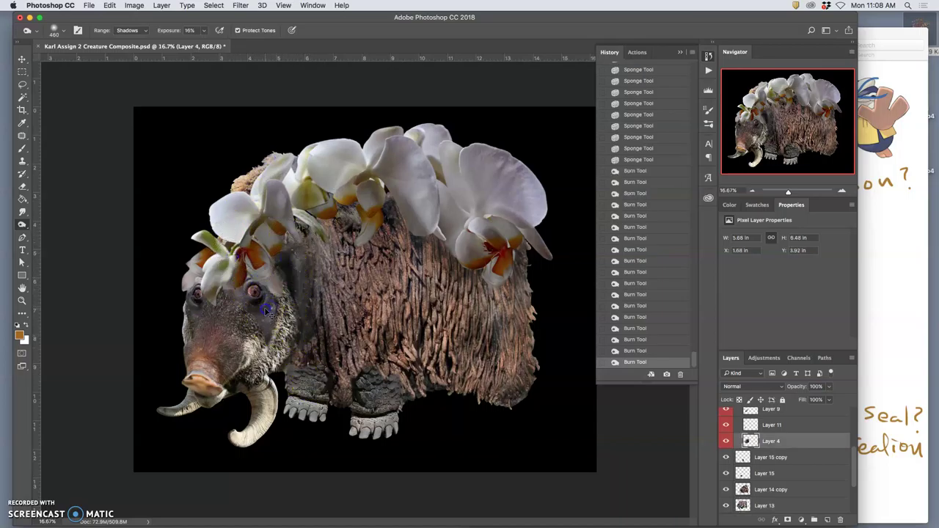
# Burn the shadows of the cheek fur on Layer 6 copy and of the tusks on Layer 11 and Layer 10
pyautogui.keyDown('super'); pyautogui.click(266, 311); pyautogui.keyUp('super')
pyautogui.click(243, 339)
pyautogui.click(241, 365)
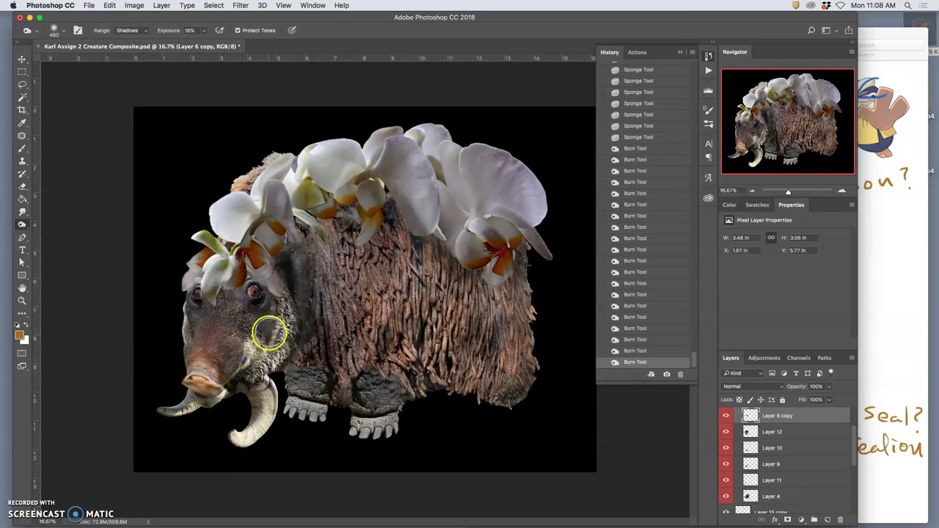
pyautogui.moveTo(269, 333); pyautogui.dragTo(264, 339)
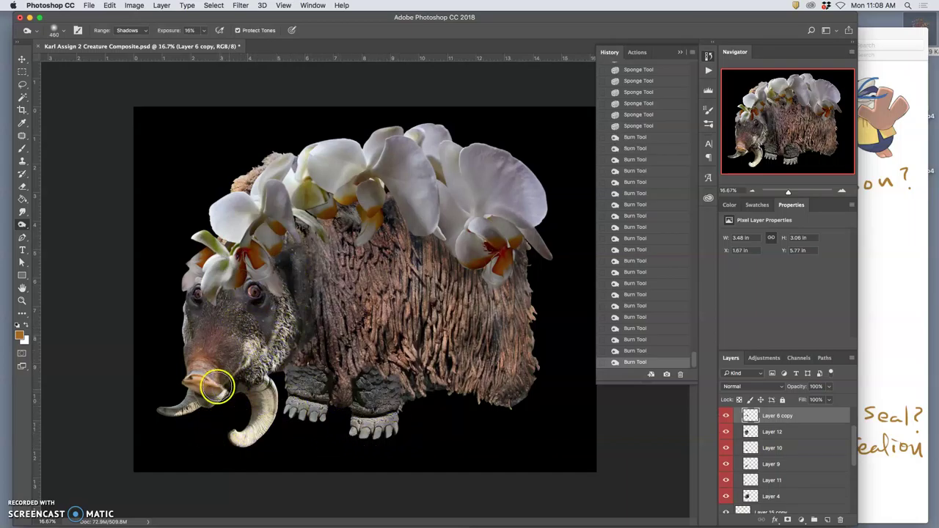
pyautogui.keyDown('super'); pyautogui.click(193, 403); pyautogui.keyUp('super')
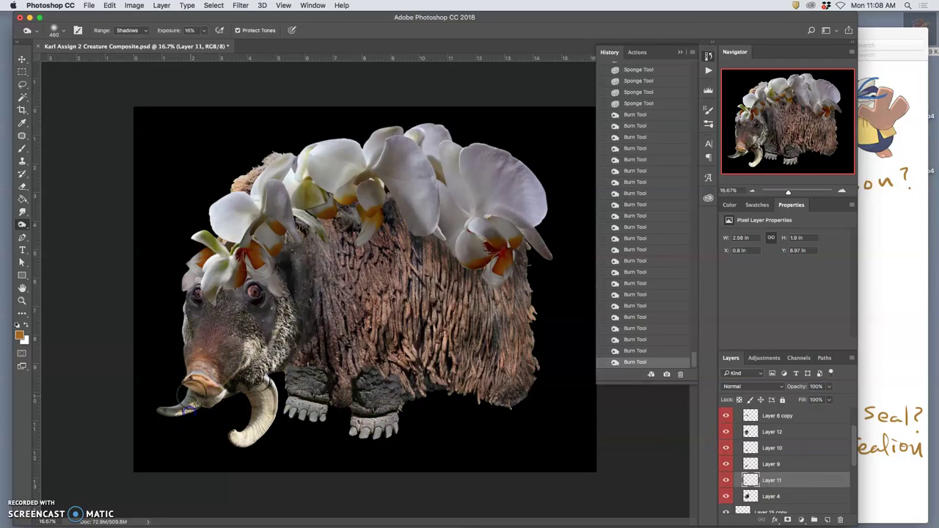
pyautogui.moveTo(200, 399)
pyautogui.mouseDown()
pyautogui.moveTo(197, 381)
pyautogui.moveTo(220, 383)
pyautogui.moveTo(267, 415)
pyautogui.mouseUp()
pyautogui.keyDown('super'); pyautogui.click(266, 413); pyautogui.keyUp('super')
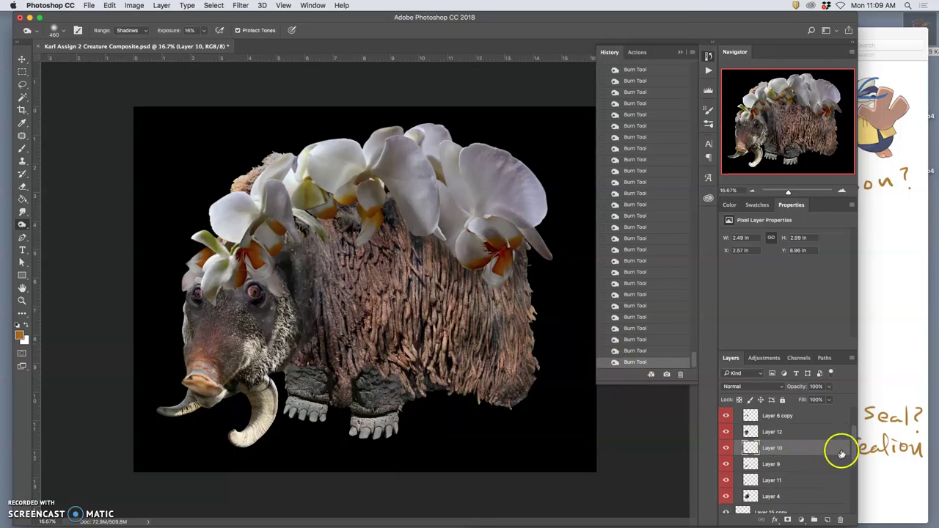
# Duplicate the black background layer, Layer 16 copy, and fill the duplicate with white
pyautogui.scroll(-5, 842, 453)
pyautogui.click(801, 457)
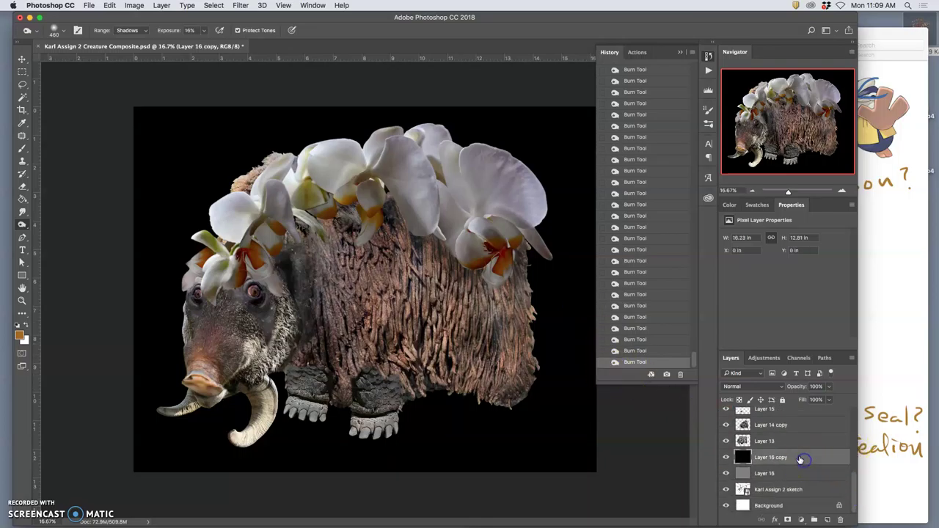
pyautogui.press('super+j')
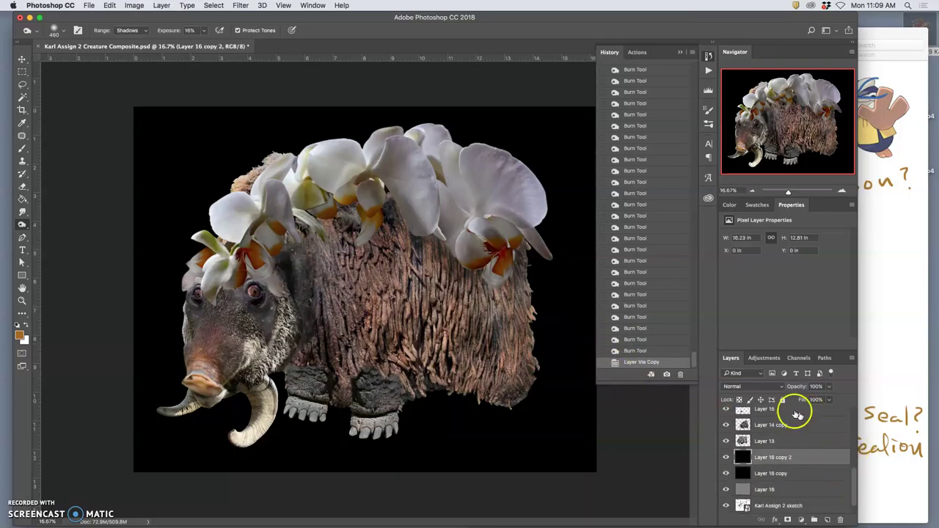
pyautogui.click(109, 5)
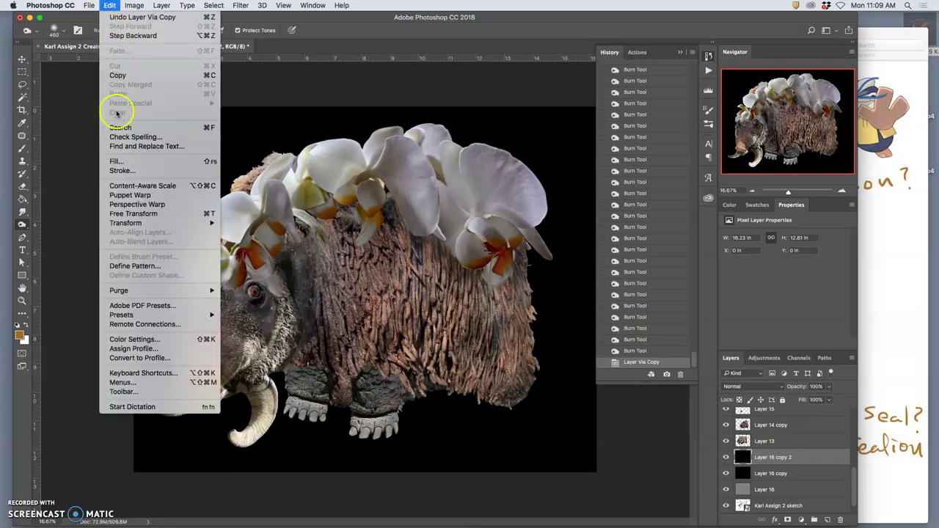
pyautogui.click(115, 160)
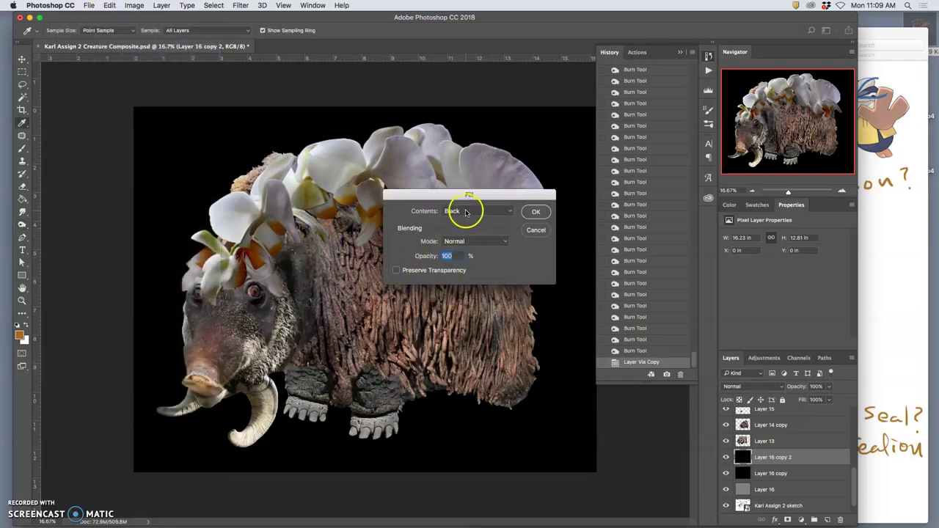
pyautogui.click(465, 212)
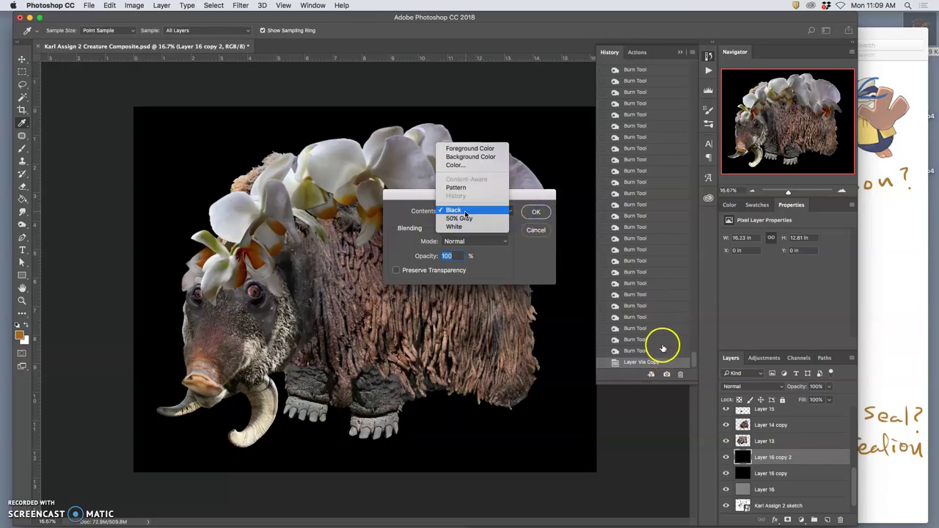
# Compare the creature against the grey, black and white backgrounds by switching layer visibility, ending with the white one shown
pyautogui.click(725, 474)
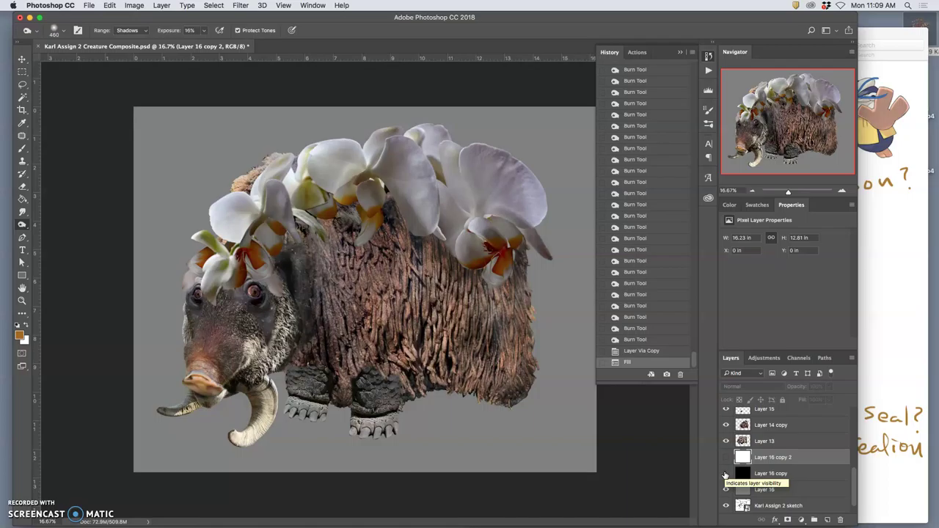
pyautogui.click(726, 473)
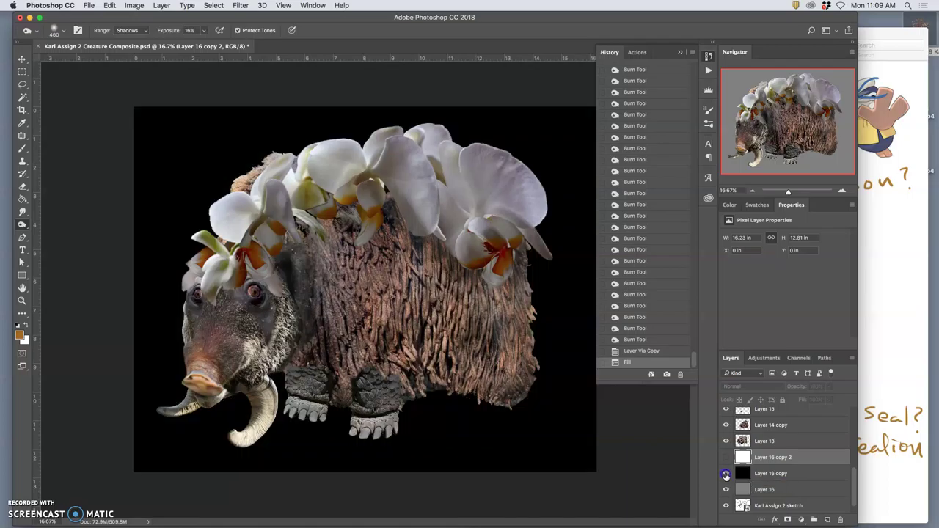
pyautogui.click(726, 457)
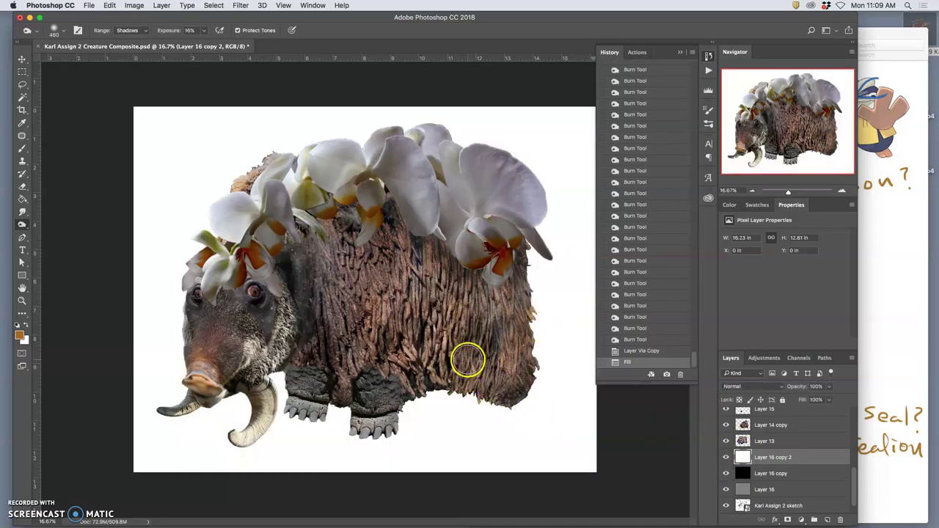
# Examine the creature's cutout edges against the white background at 50% zoom, from the belly and rear to the orchids along the back
pyautogui.press('super+plus')
pyautogui.press('super+plus')
pyautogui.press('super+plus')
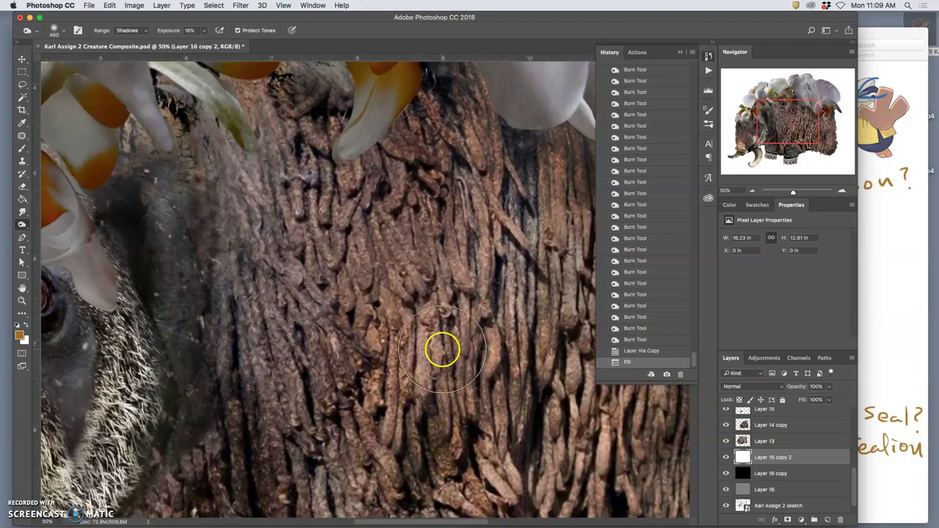
pyautogui.scroll(-5, 443, 349)
pyautogui.hscroll(10, 442, 351)
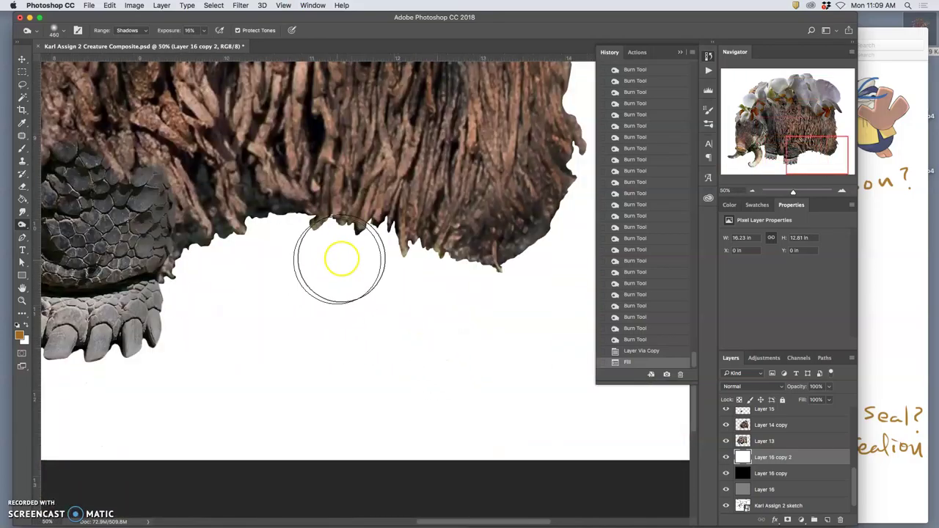
pyautogui.scroll(3, 340, 260)
pyautogui.scroll(10, 434, 283)
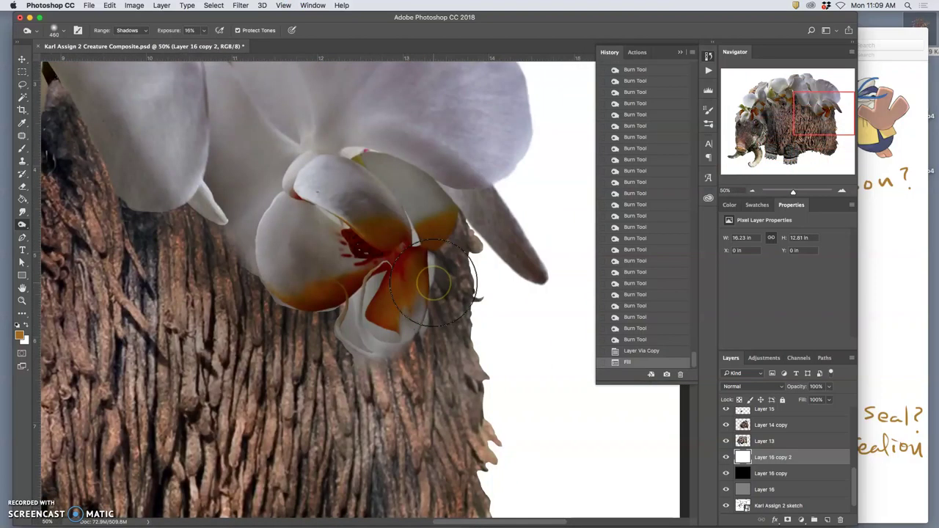
pyautogui.hscroll(-8, 411, 281)
pyautogui.hscroll(8, 397, 280)
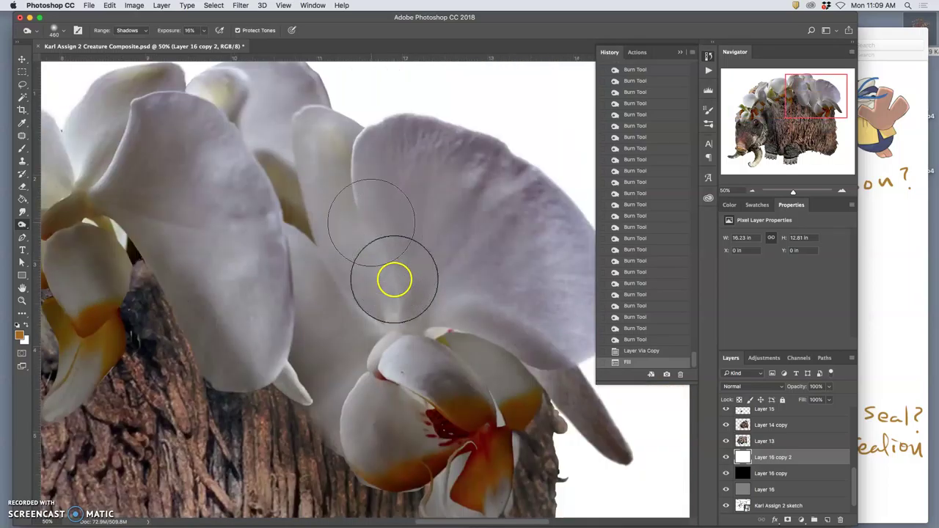
pyautogui.scroll(8, 396, 279)
pyautogui.scroll(-3, 394, 280)
pyautogui.hscroll(-8, 395, 279)
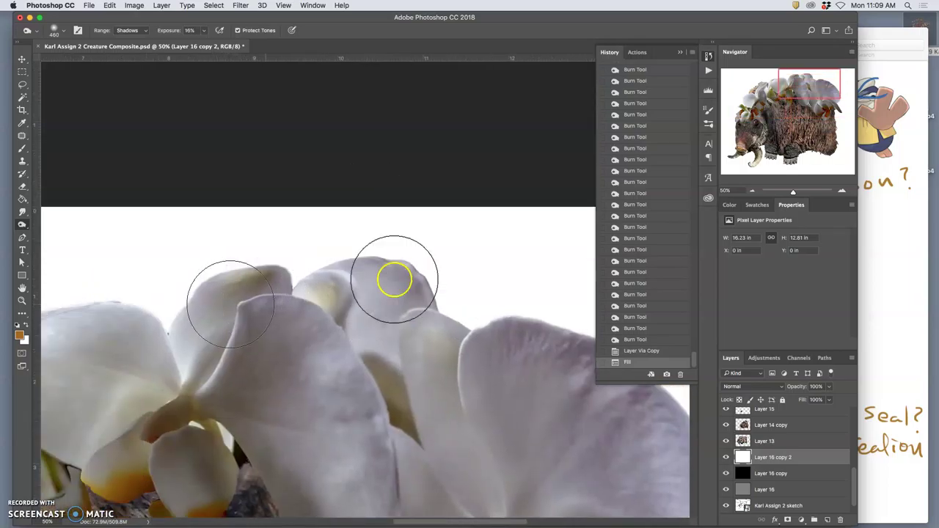
pyautogui.hscroll(-5, 219, 306)
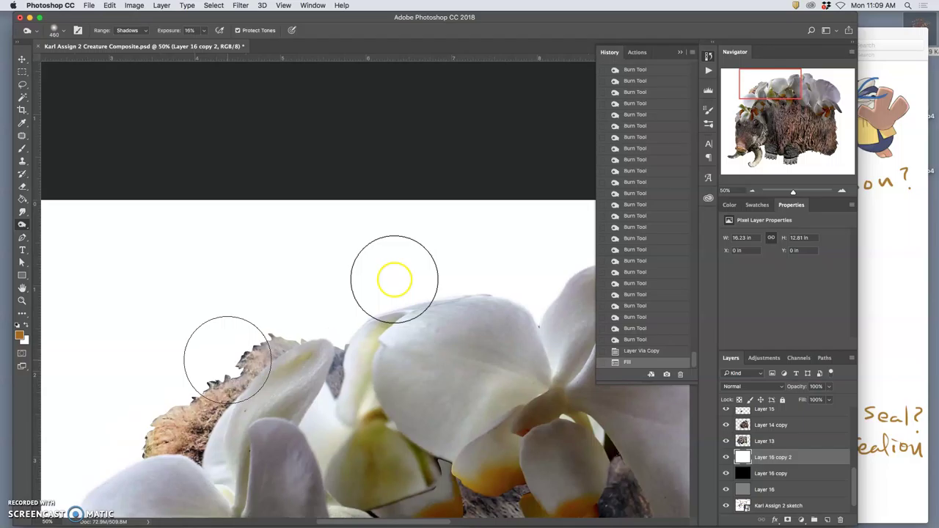
pyautogui.press('super+minus')
pyautogui.press('super+minus')
pyautogui.press('super+minus')
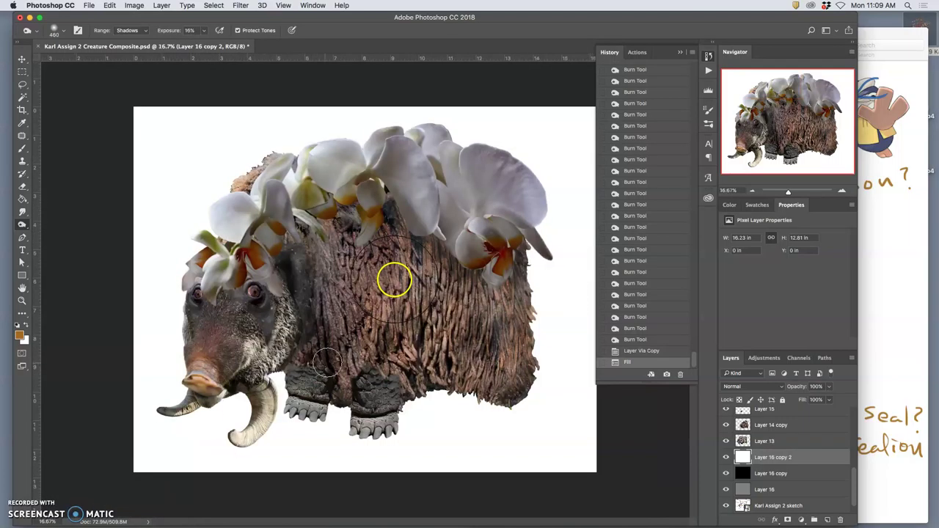